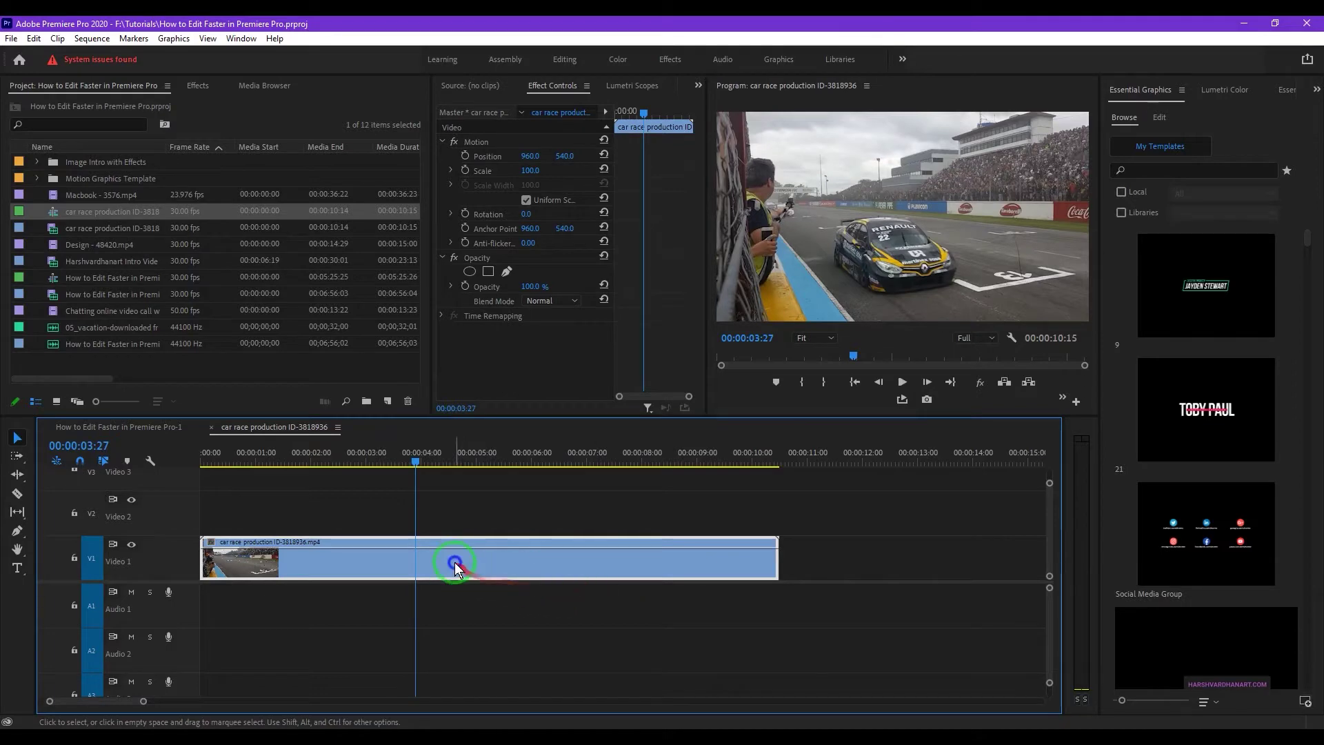
Set the car race clip's speed to 200% and play back part of the sped-up clip
right_click(454, 562)
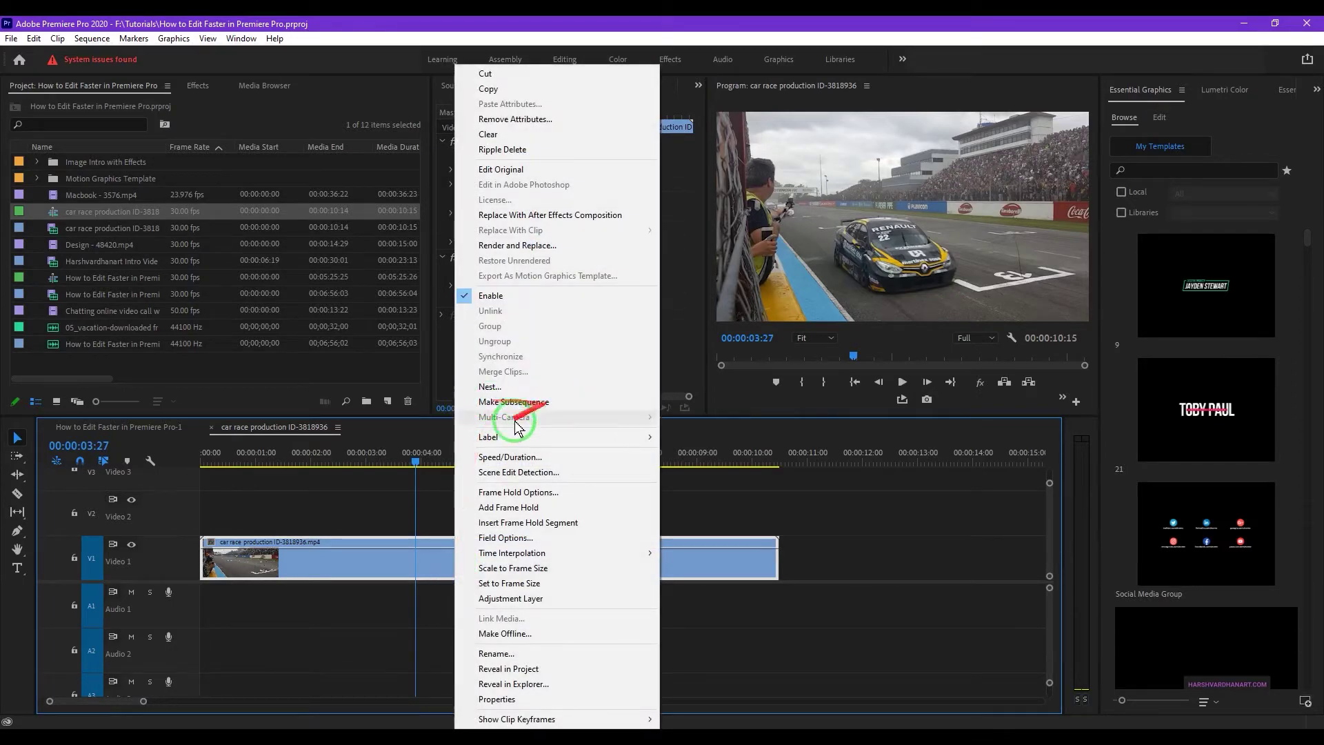
left_click(526, 458)
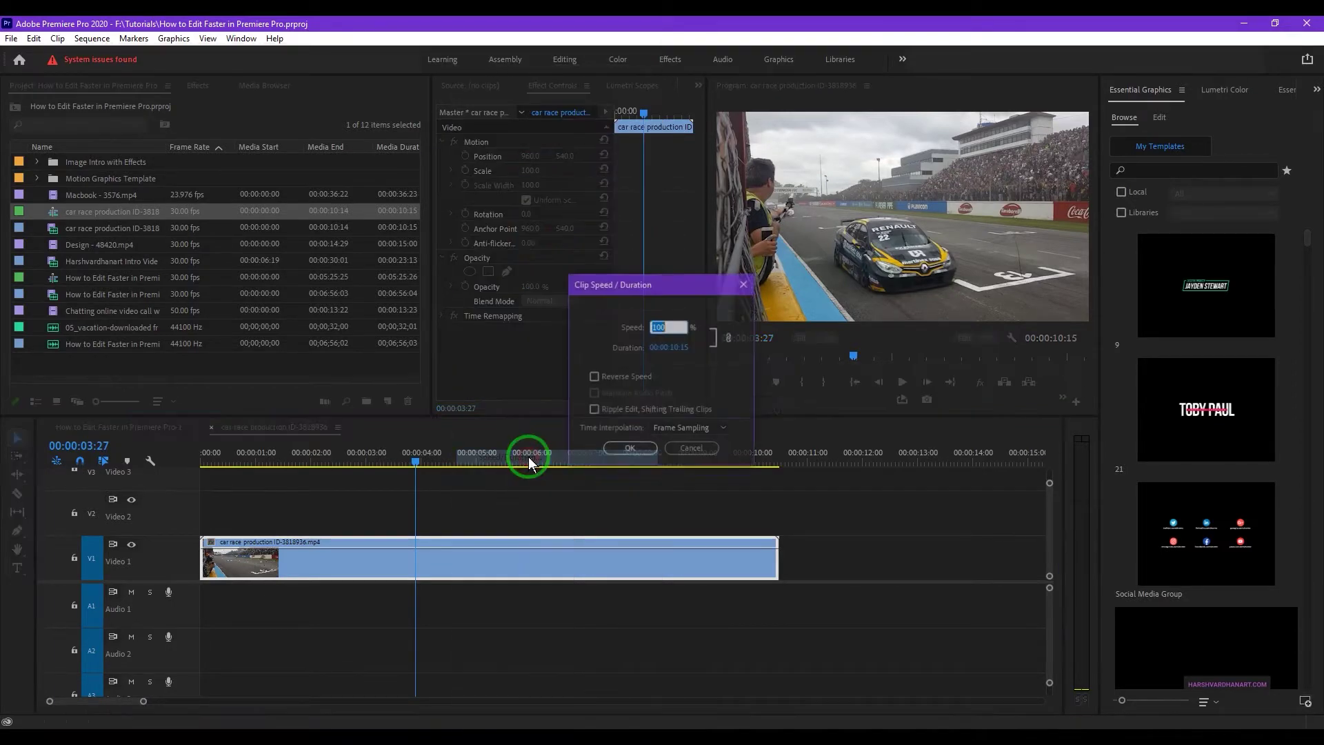
left_click_drag(668, 302, 571, 289)
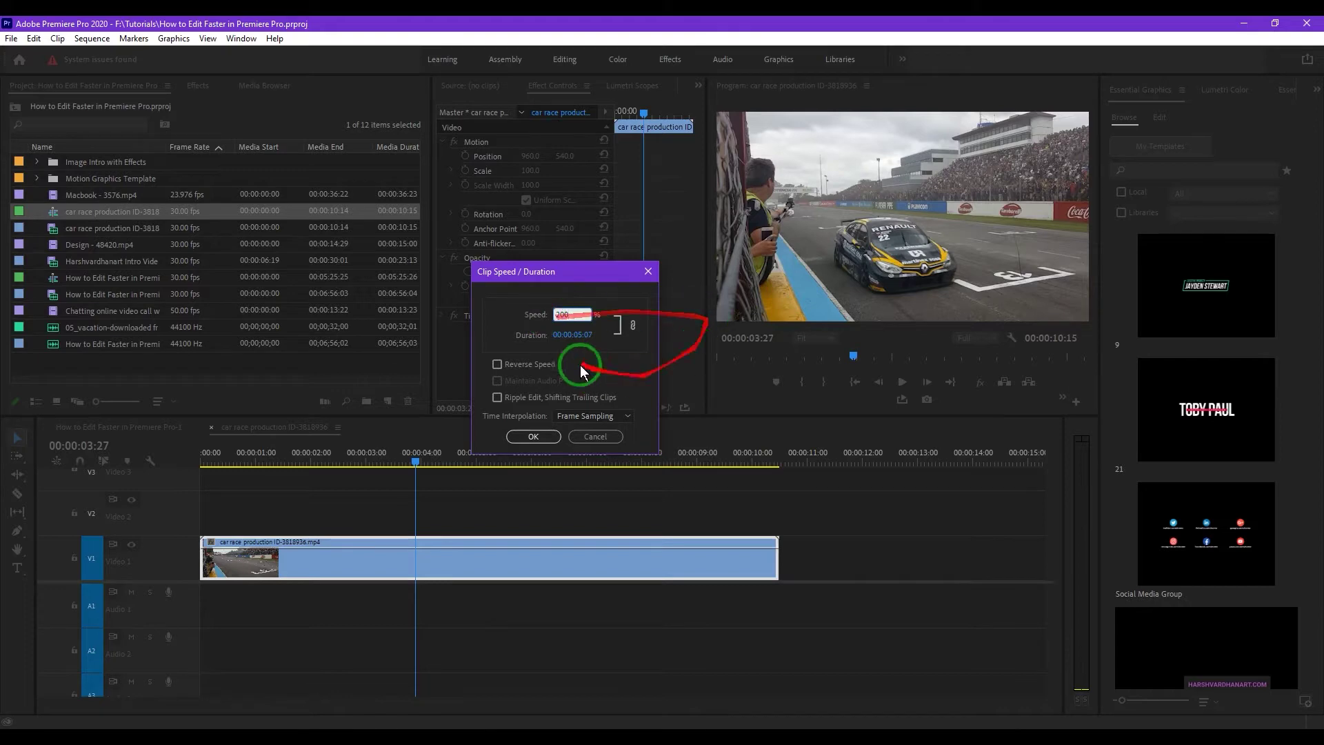
left_click(540, 438)
left_click(271, 571)
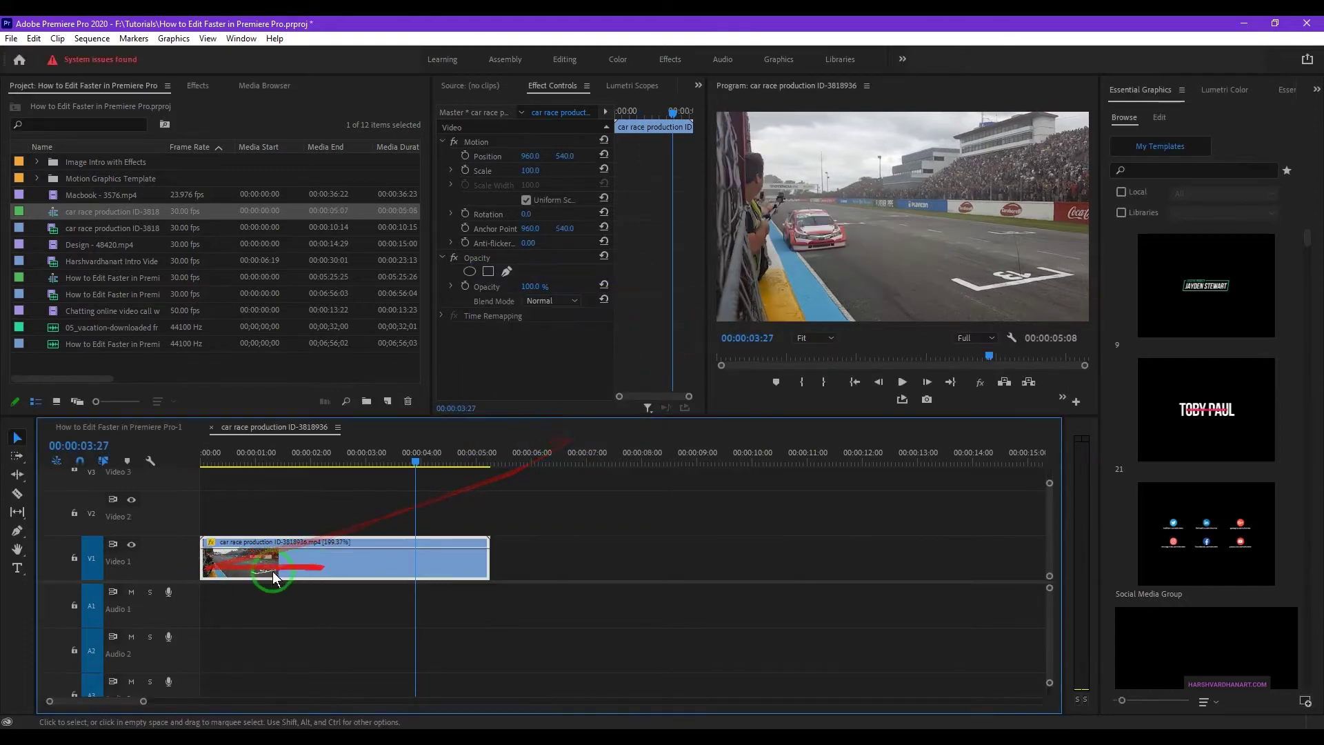
left_click_drag(292, 453, 249, 478)
key("space")
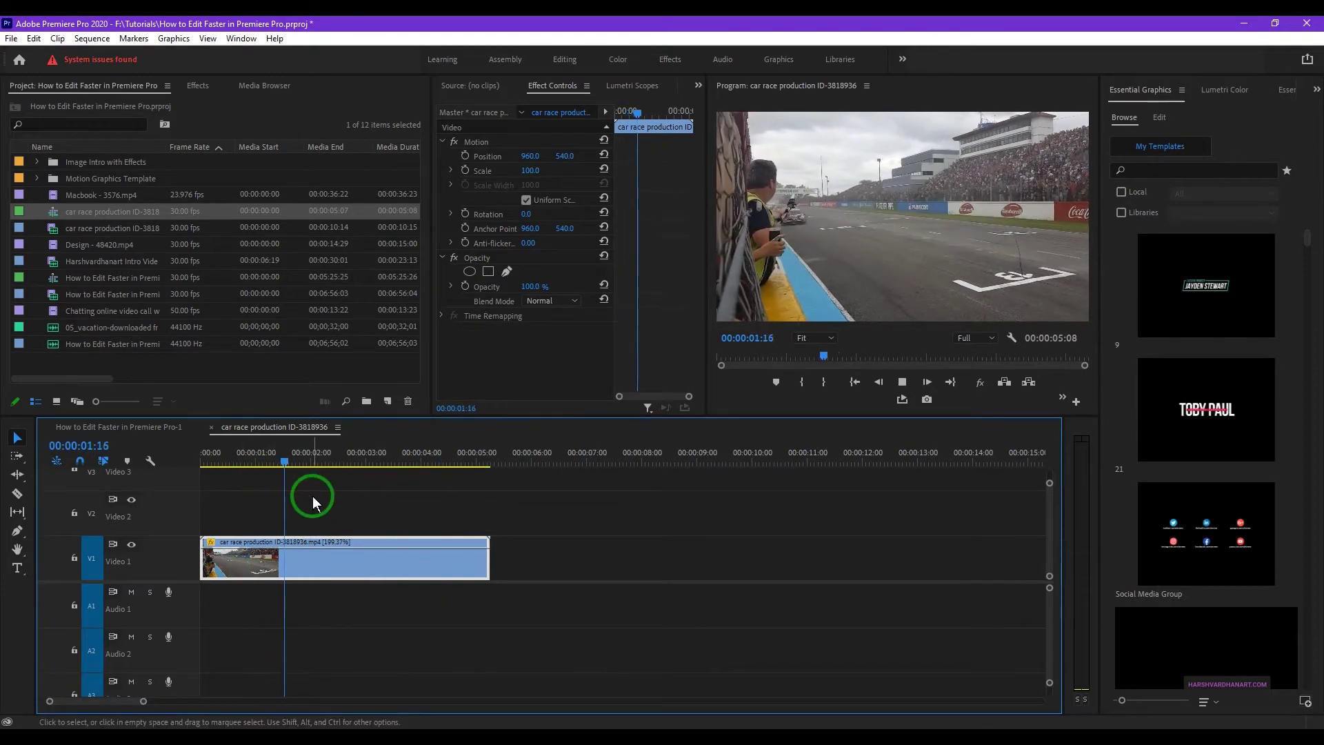
key("space")
Set the car race clip's speed to 50% and play back part of the slowed clip
right_click(349, 556)
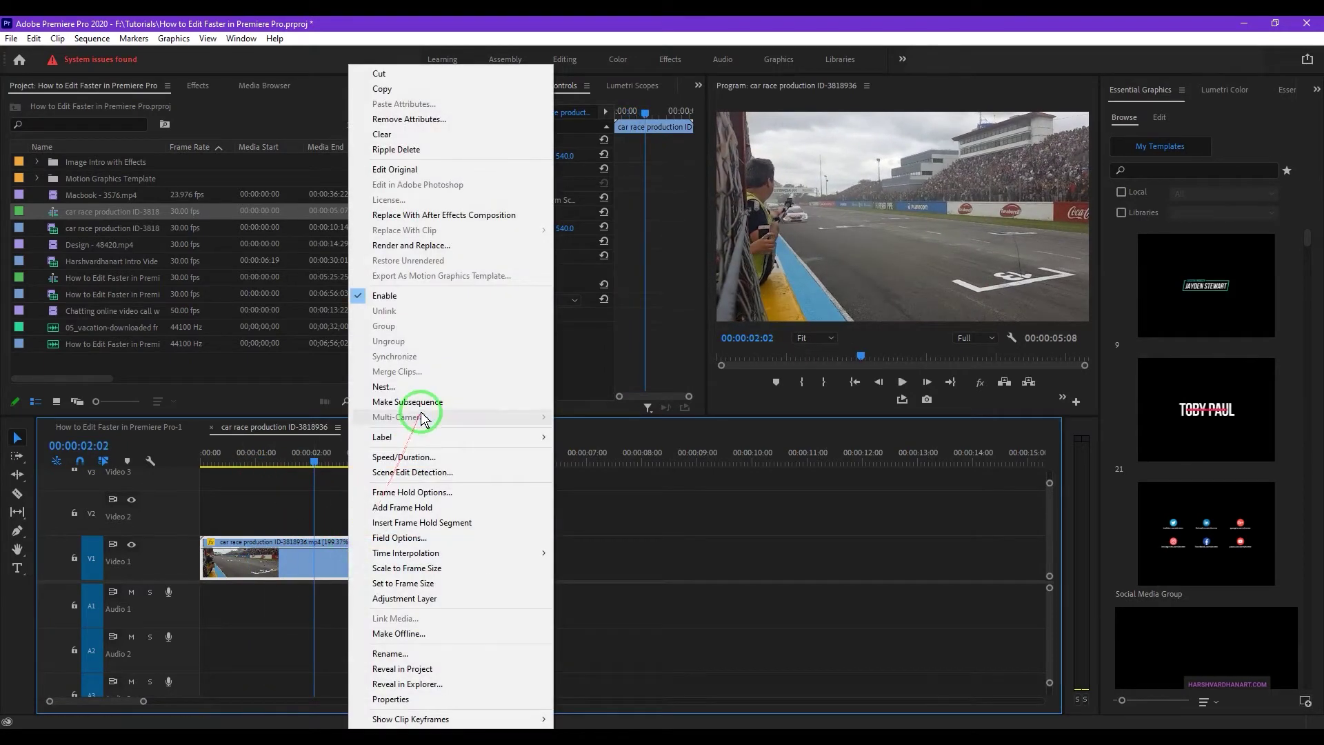
left_click(404, 458)
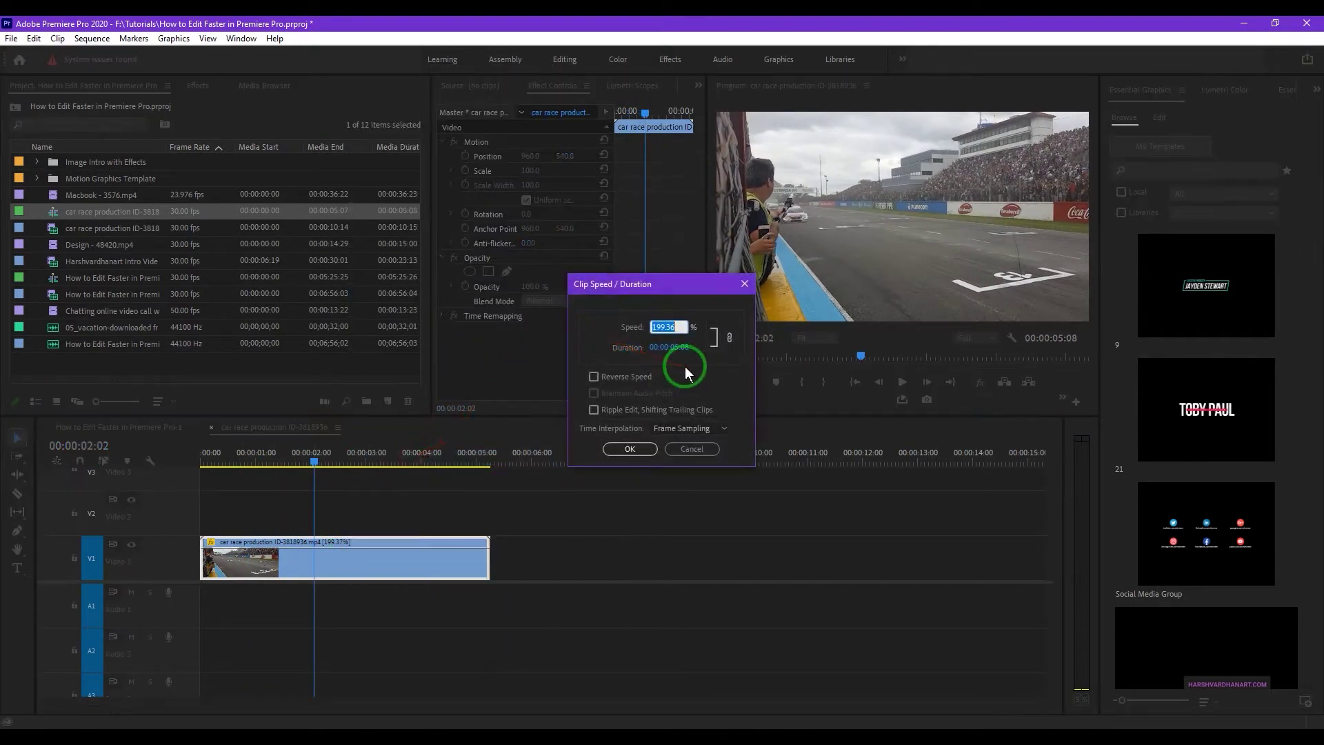
type("50")
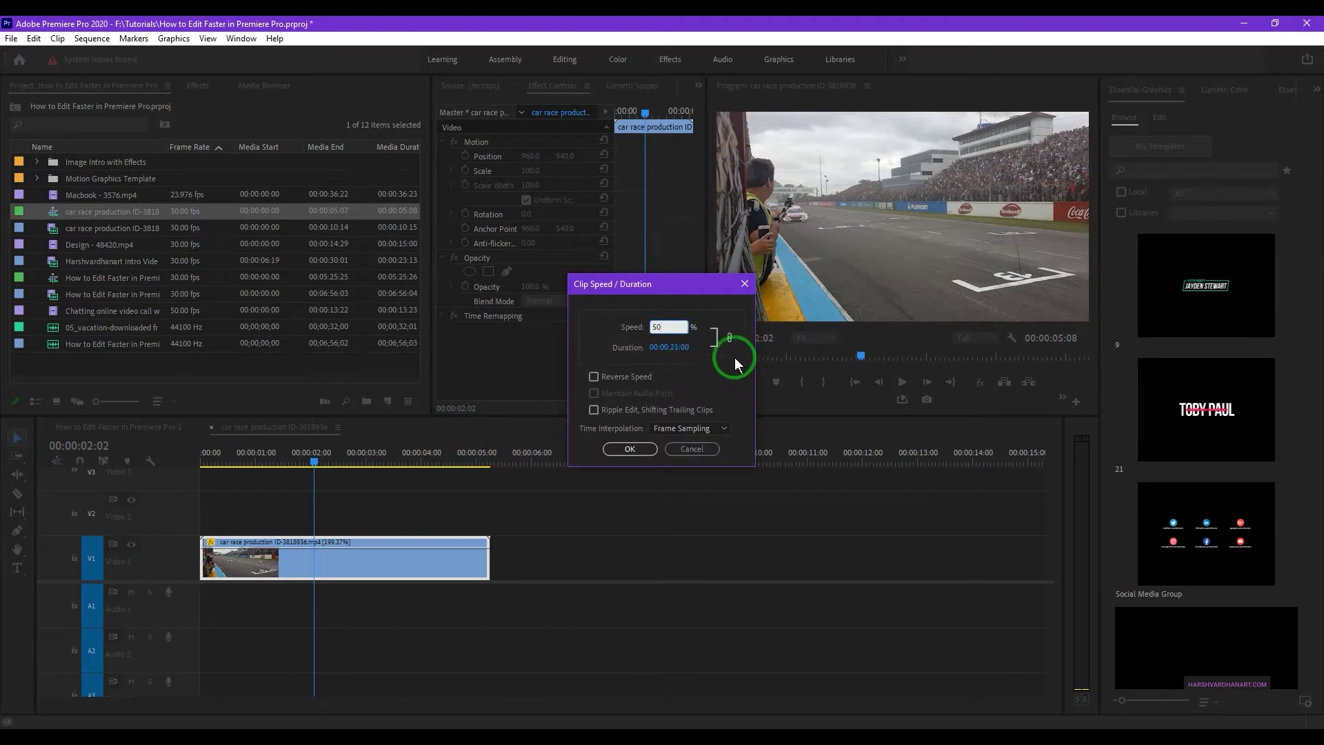
left_click(648, 448)
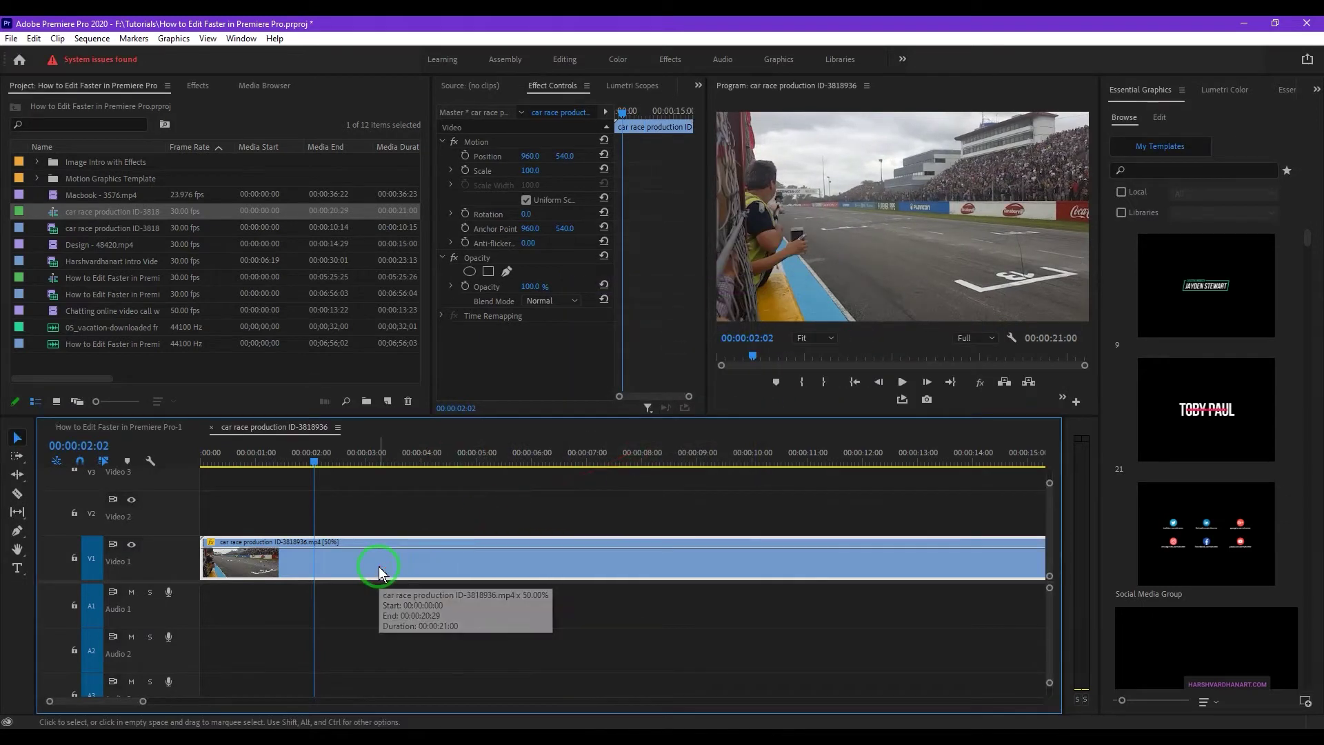
key("space")
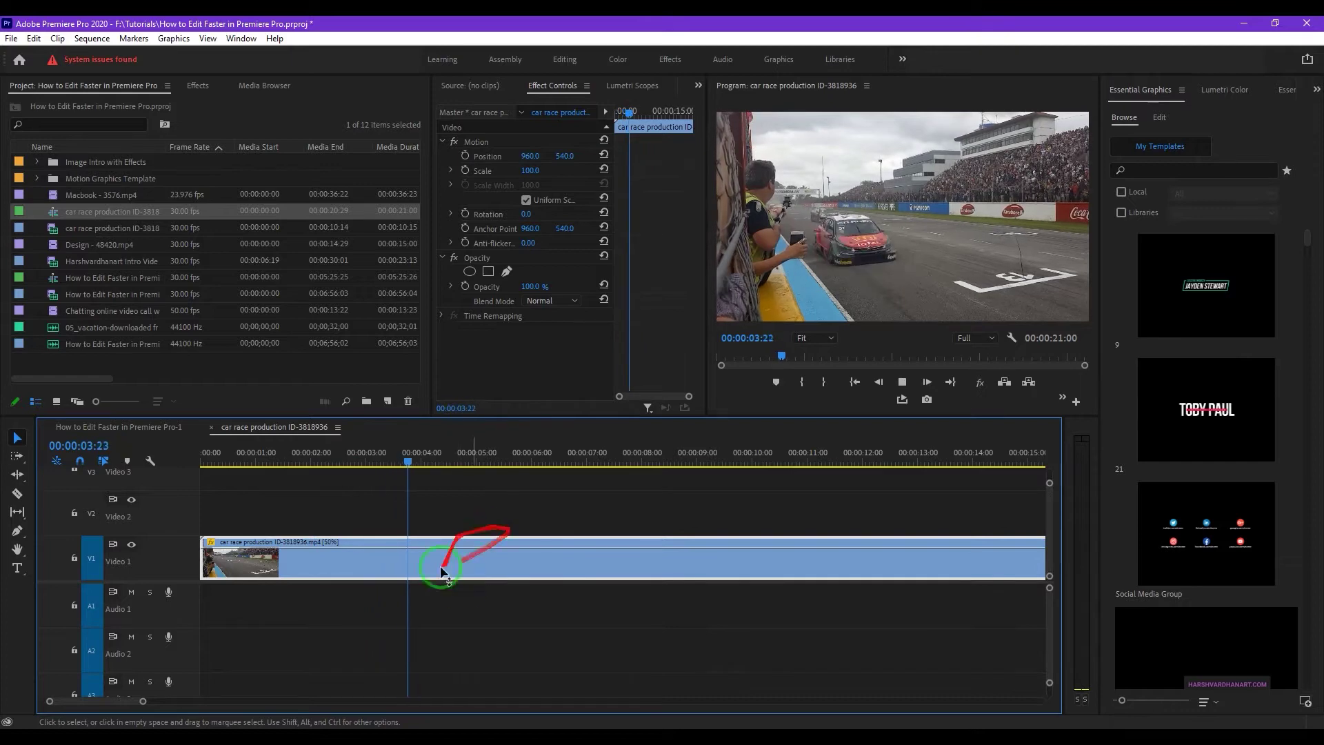
key("space")
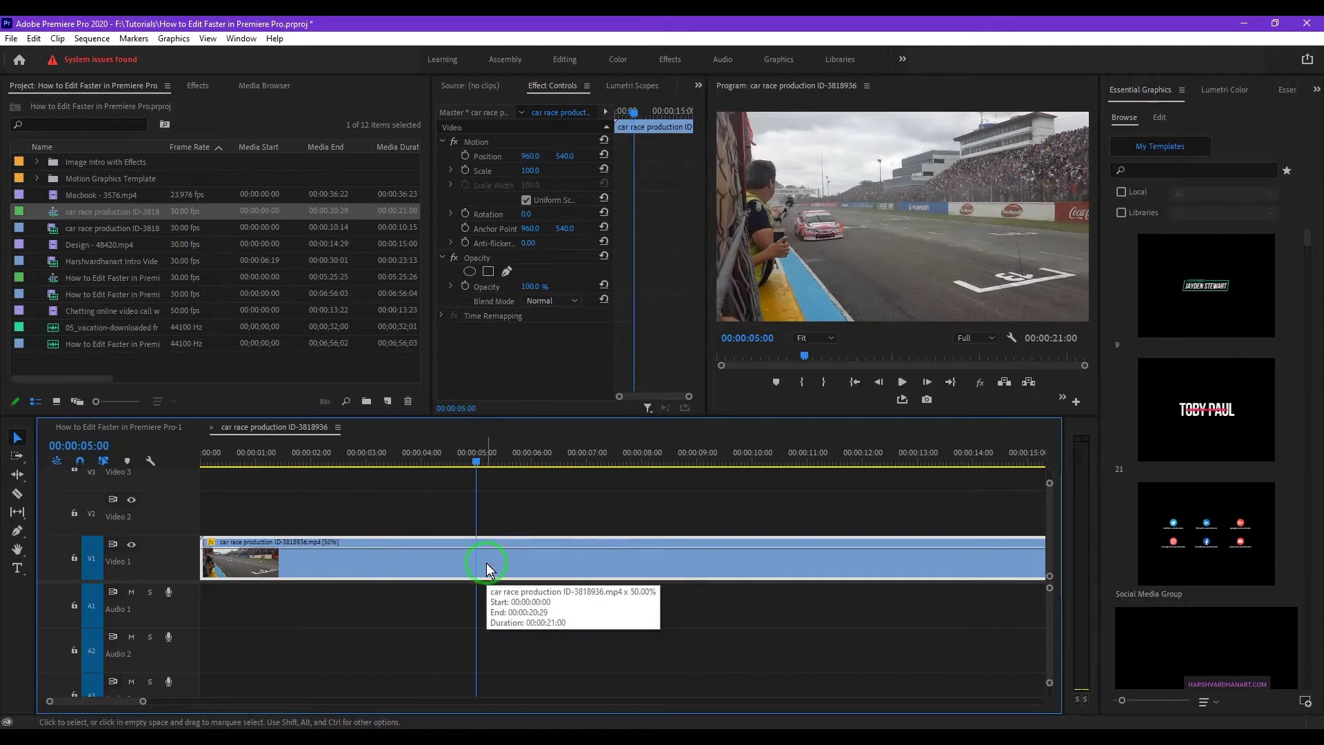
Undo both speed changes on the car race clip
key("ctrl+z")
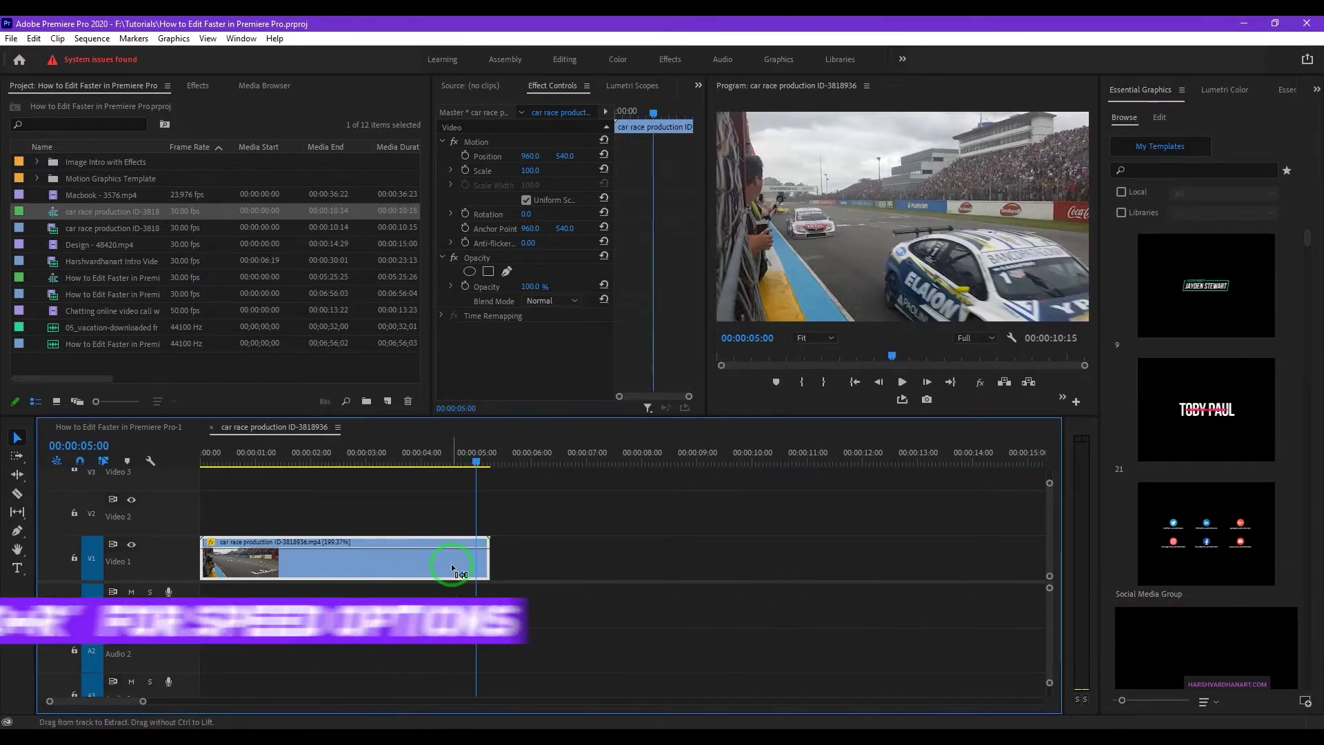
key("ctrl+z")
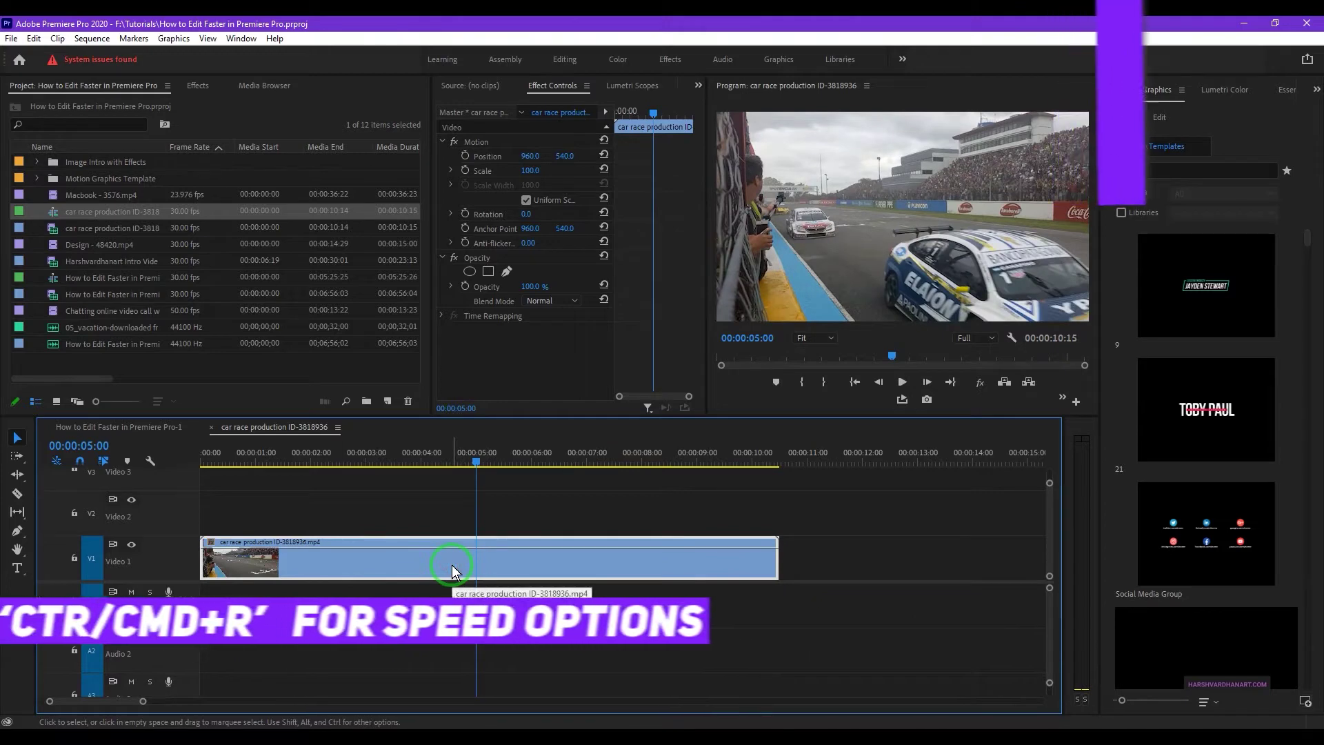
Apply Reverse Speed to the car race clip and preview it from the start of the sequence
key("ctrl+r")
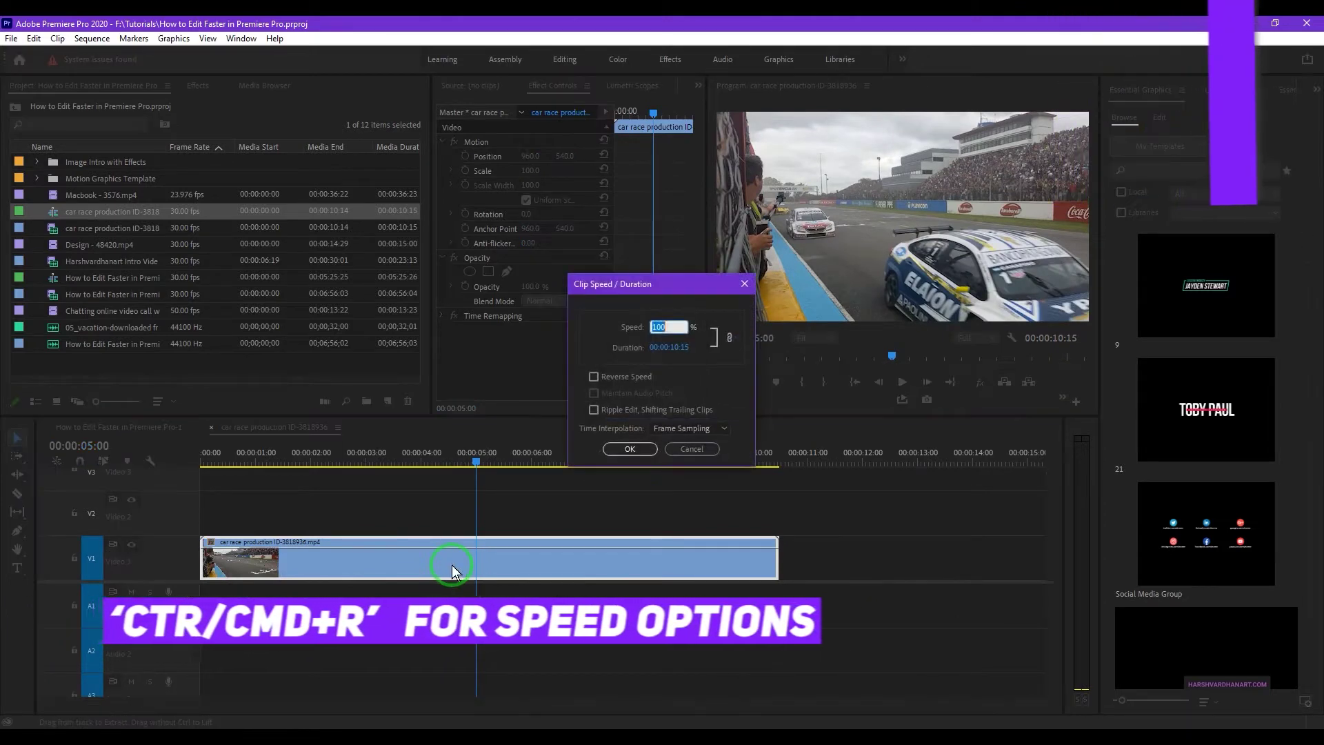
left_click_drag(661, 280, 625, 276)
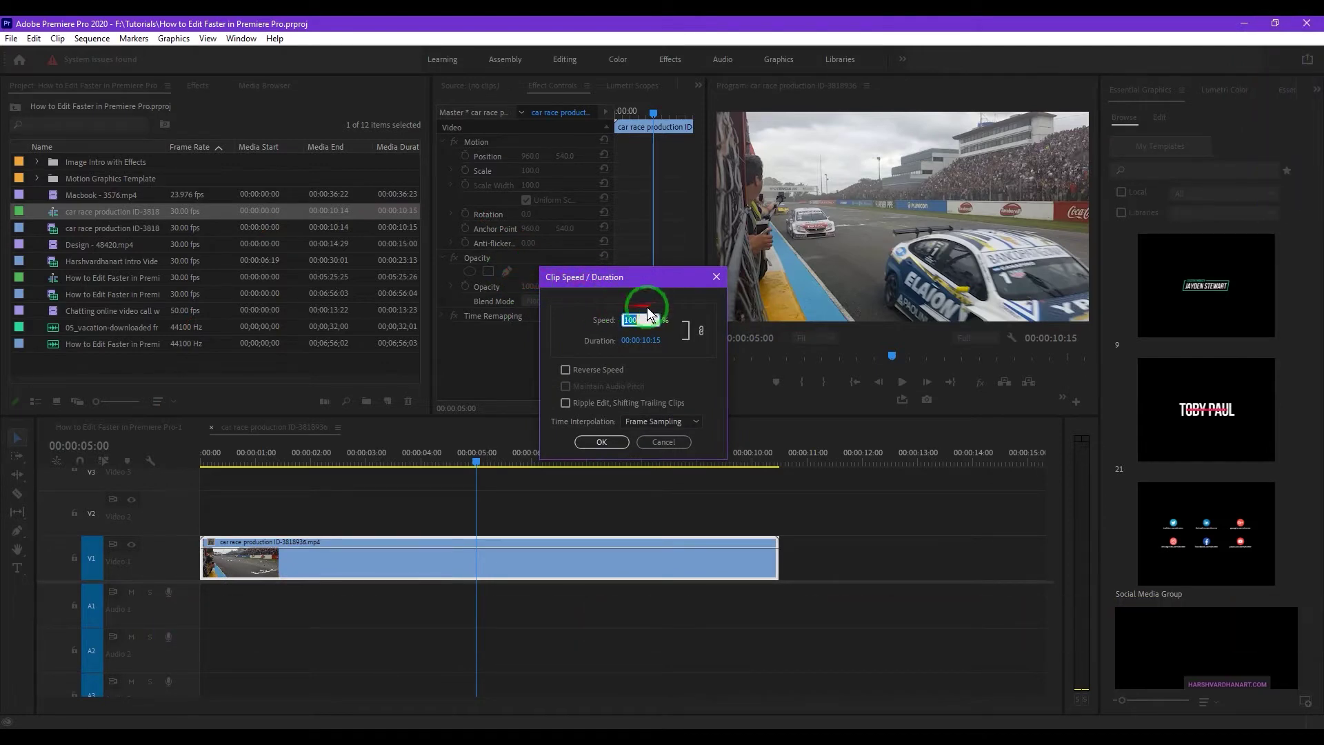
left_click(566, 370)
left_click(602, 443)
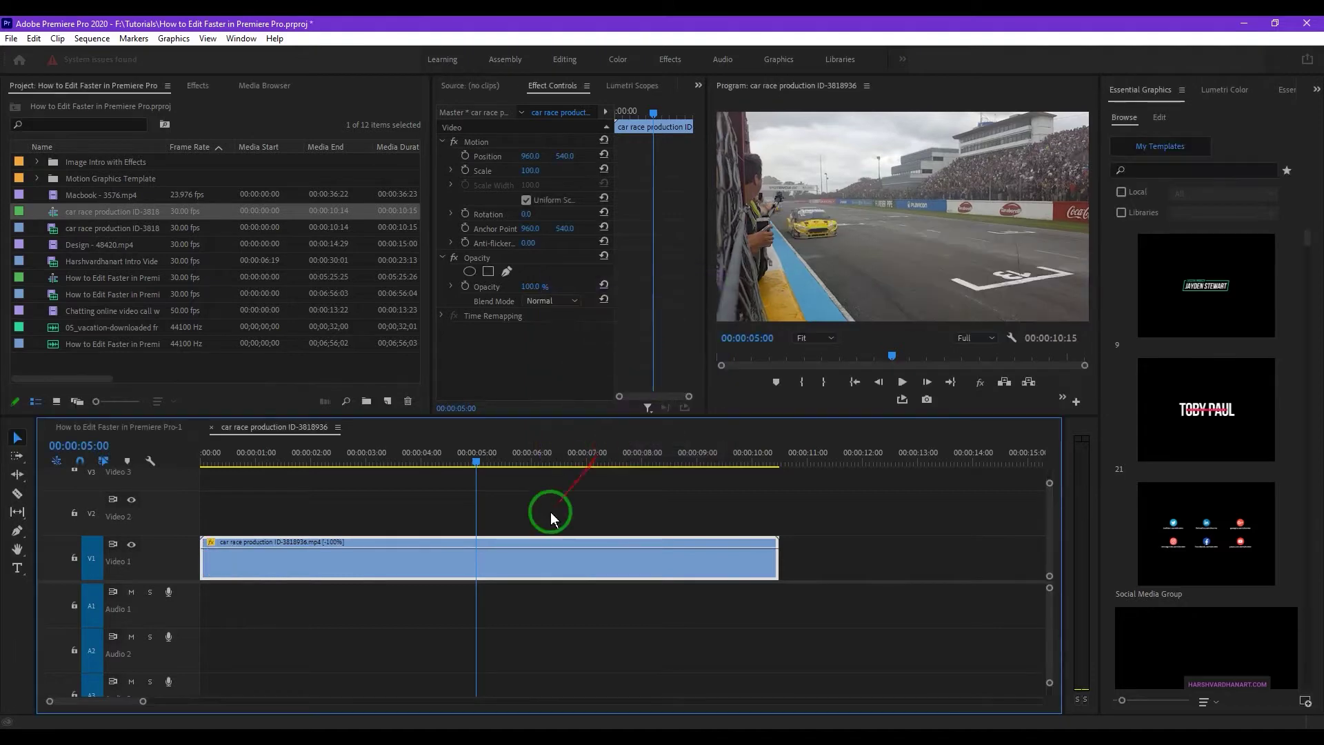
left_click(273, 460)
left_click_drag(259, 461, 168, 458)
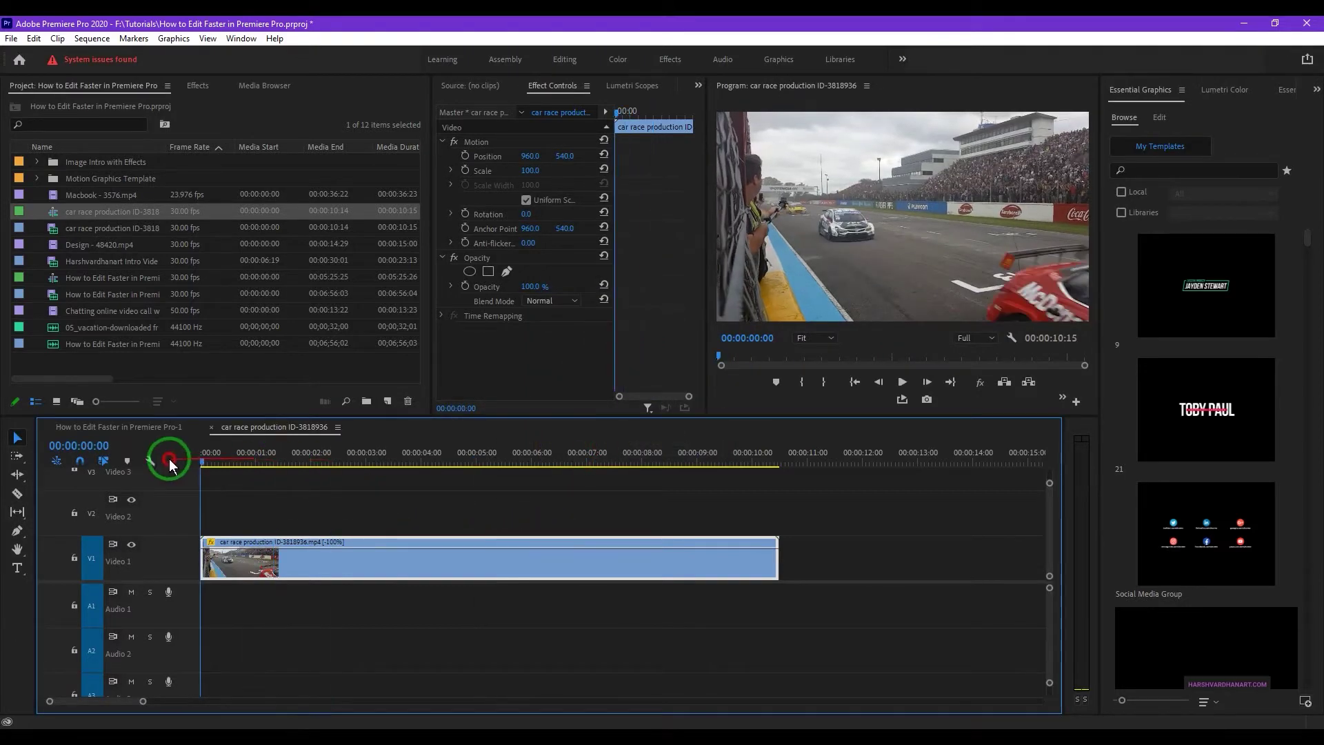
key("space")
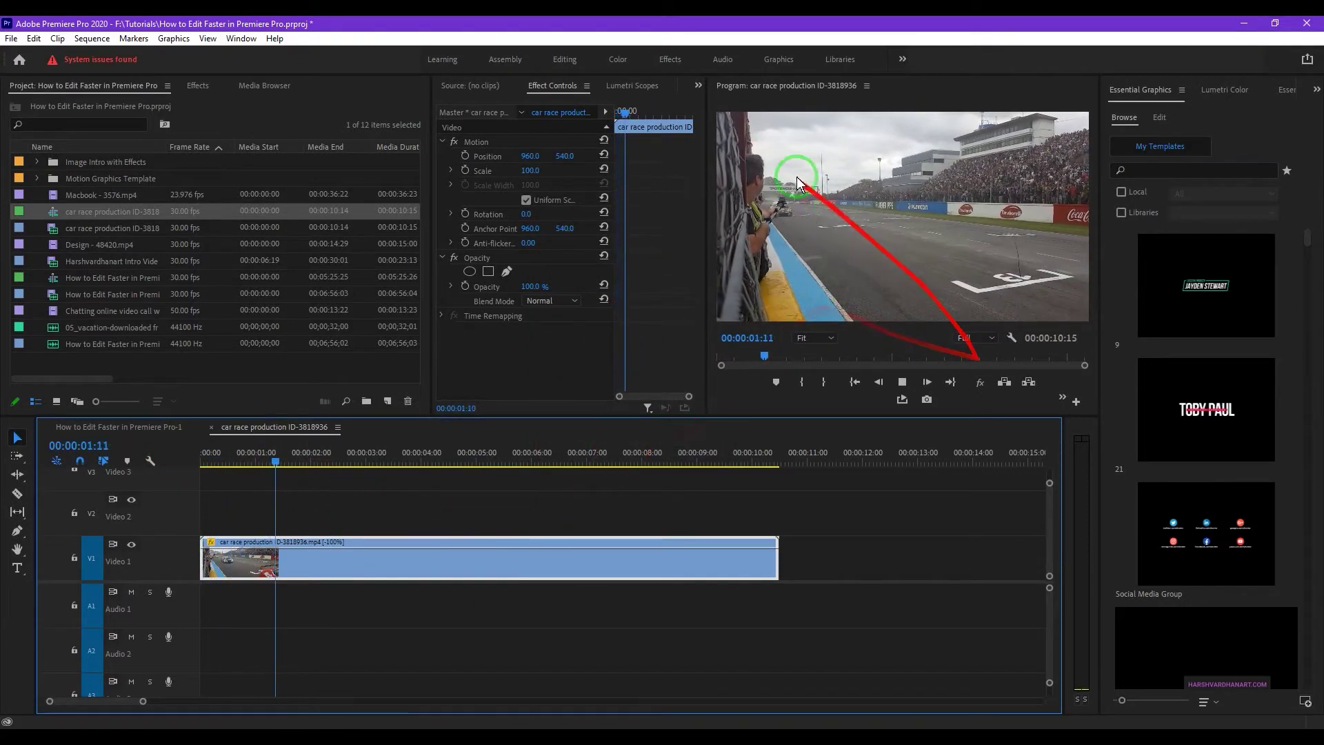
key("space")
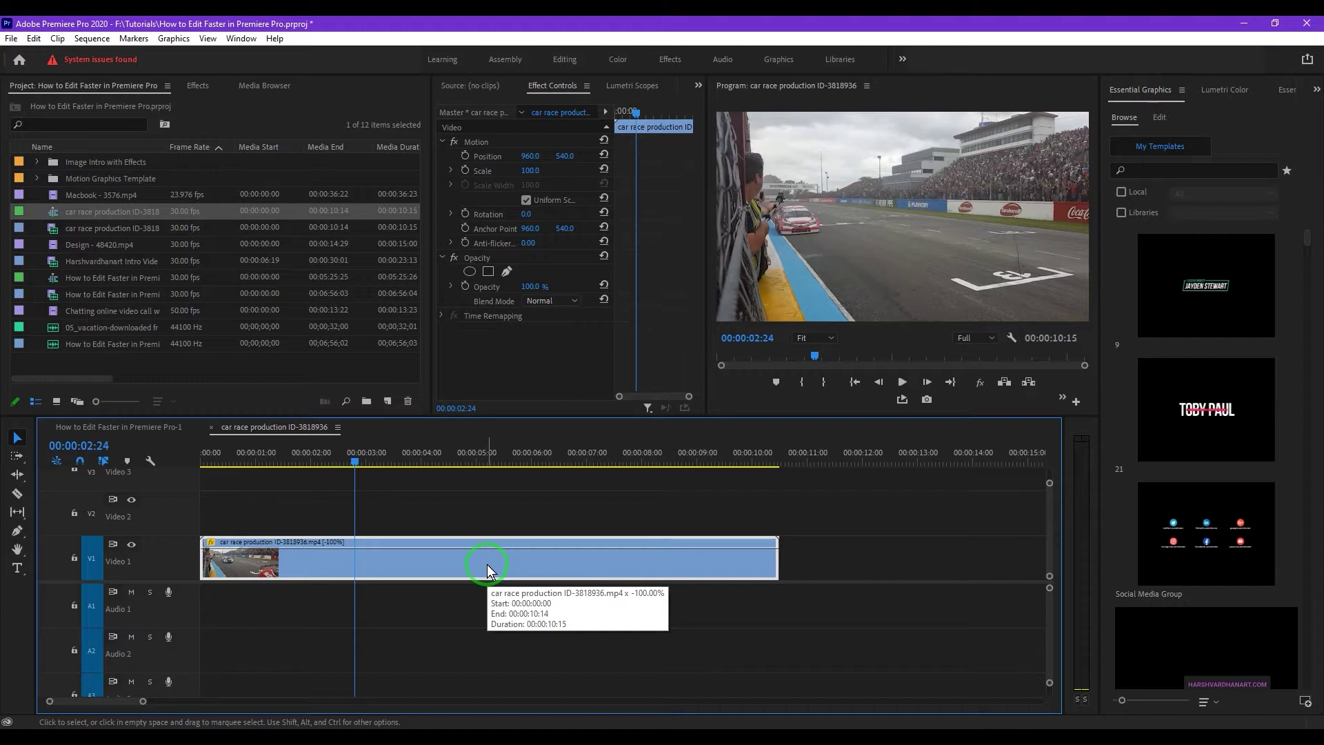
Turn off Reverse Speed for the car race clip
key("ctrl+r")
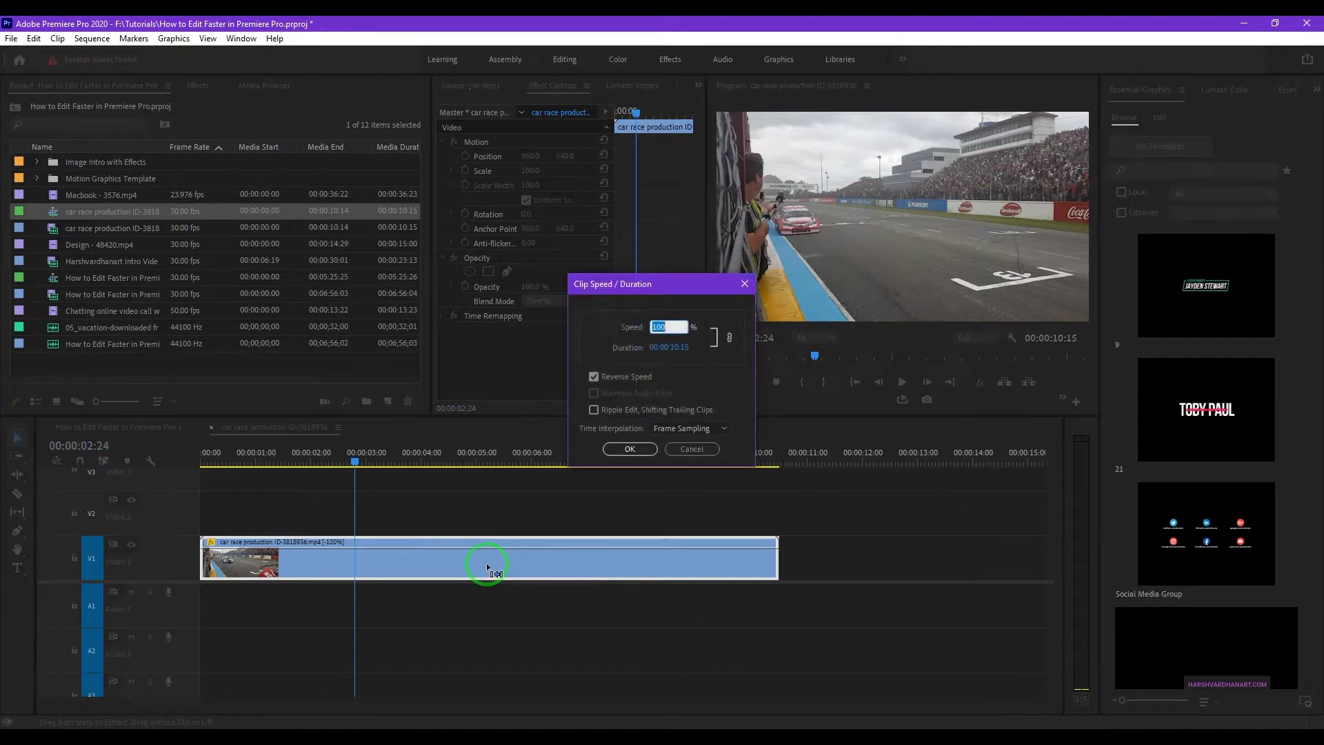
left_click(613, 380)
left_click(594, 377)
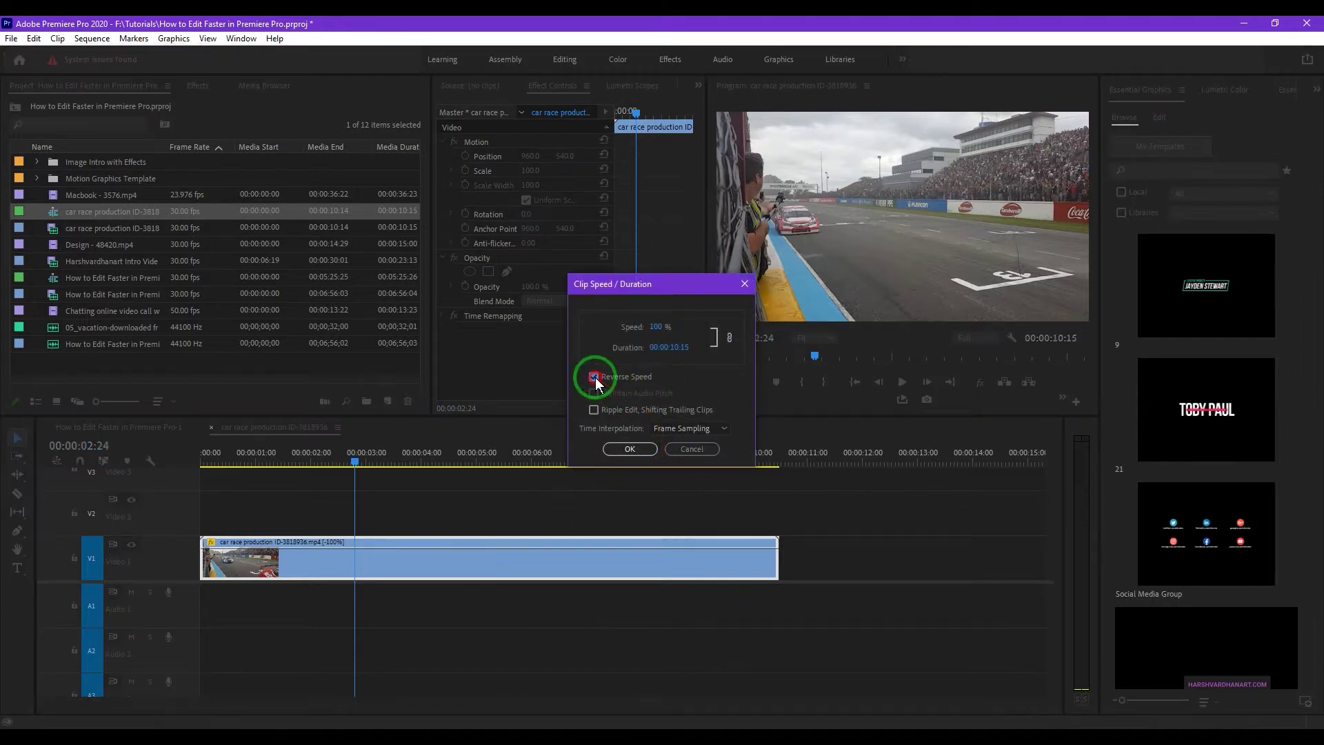
left_click(627, 449)
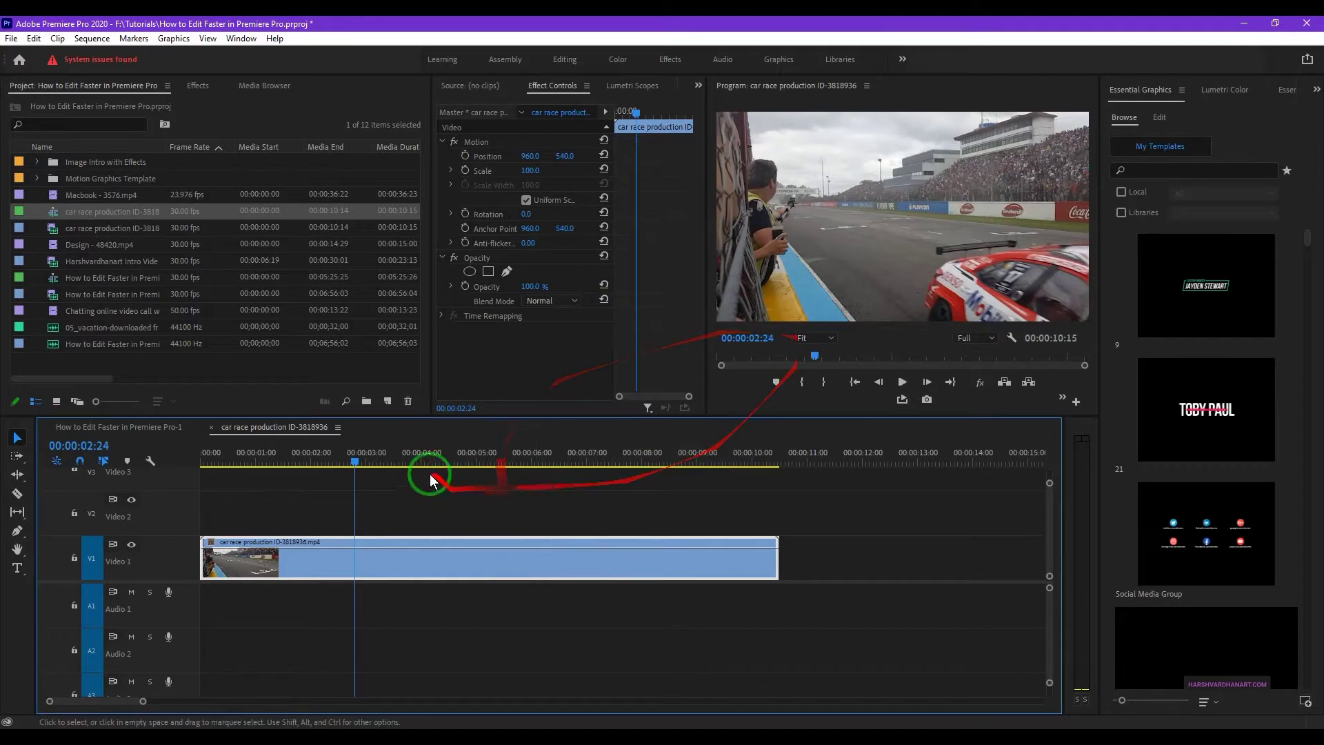
Split the car race clip at 00:00:03:13 and 00:00:04:29 with the Razor tool
mouse_move(353, 458)
left_mouse_down()
mouse_move(299, 463)
mouse_move(458, 464)
mouse_move(395, 470)
mouse_move(622, 487)
mouse_move(428, 488)
mouse_move(397, 483)
mouse_move(375, 456)
mouse_move(391, 458)
left_mouse_up()
left_click(18, 494)
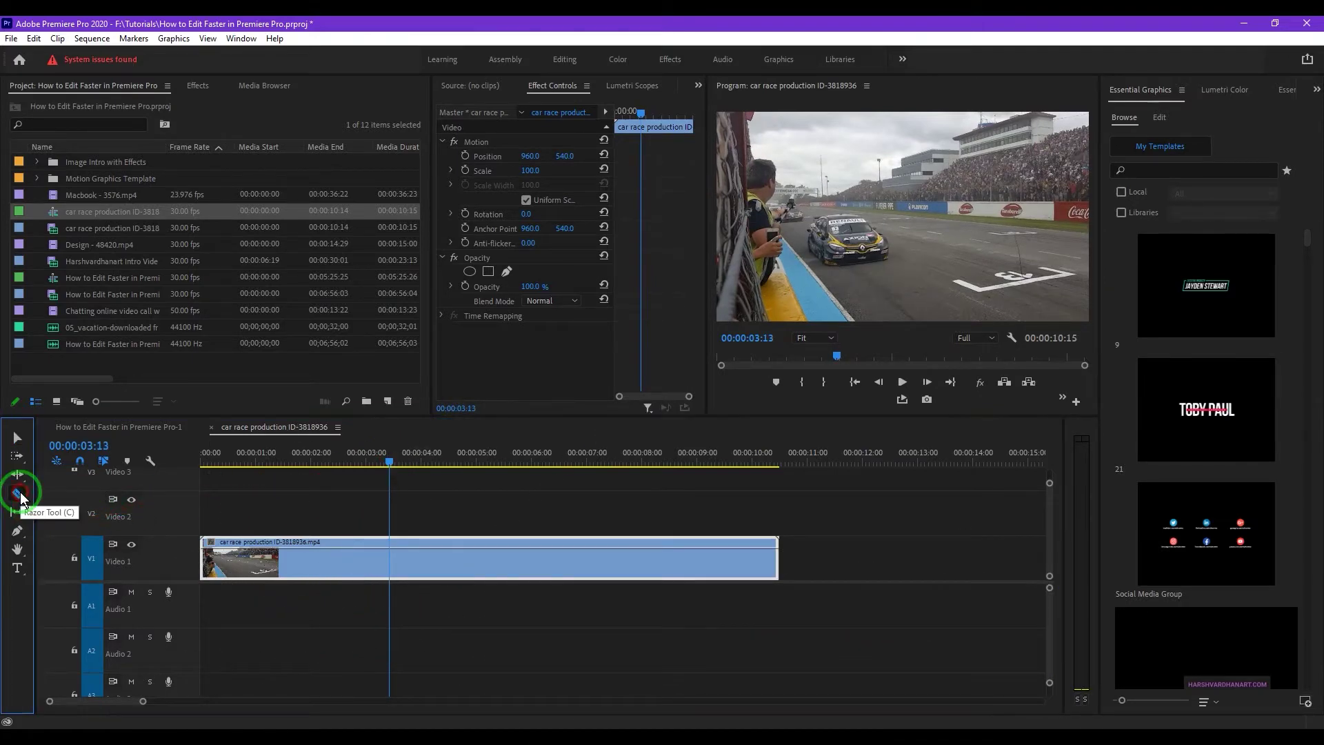
left_click(390, 563)
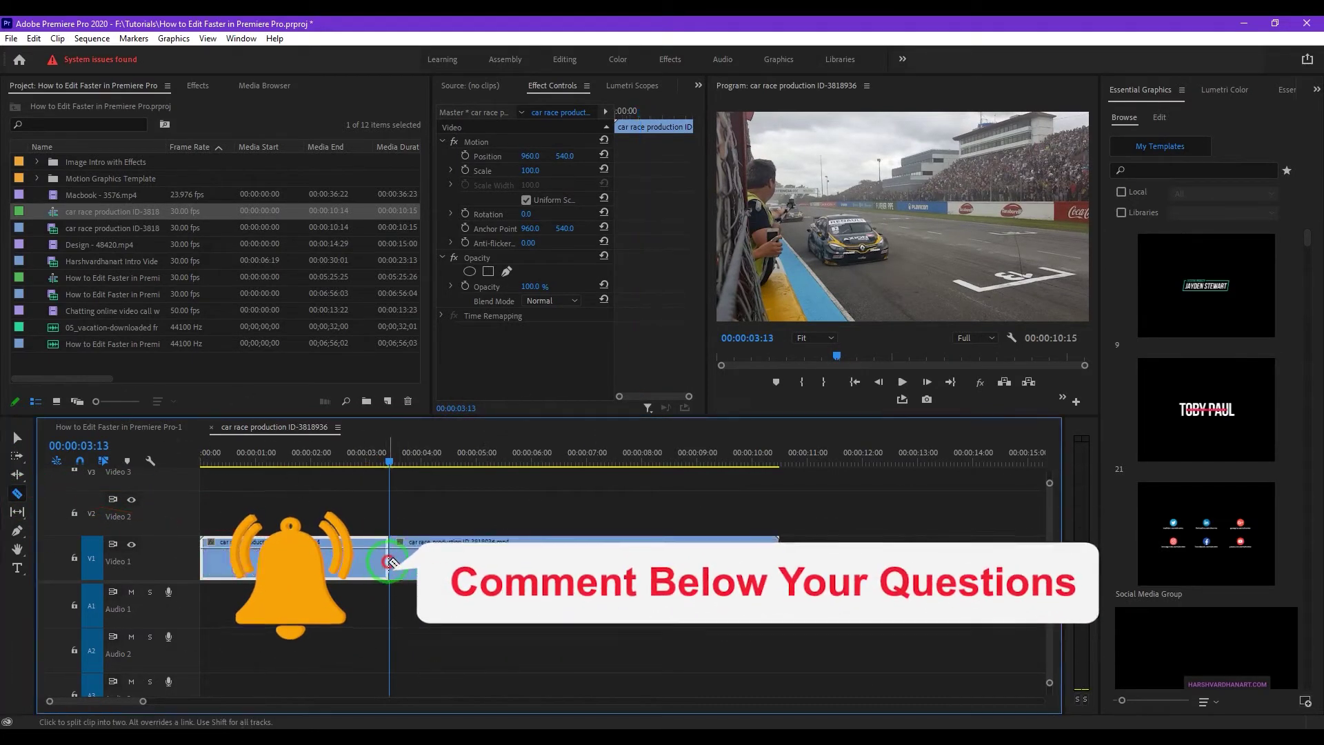
left_click(390, 461)
left_click_drag(390, 463, 475, 471)
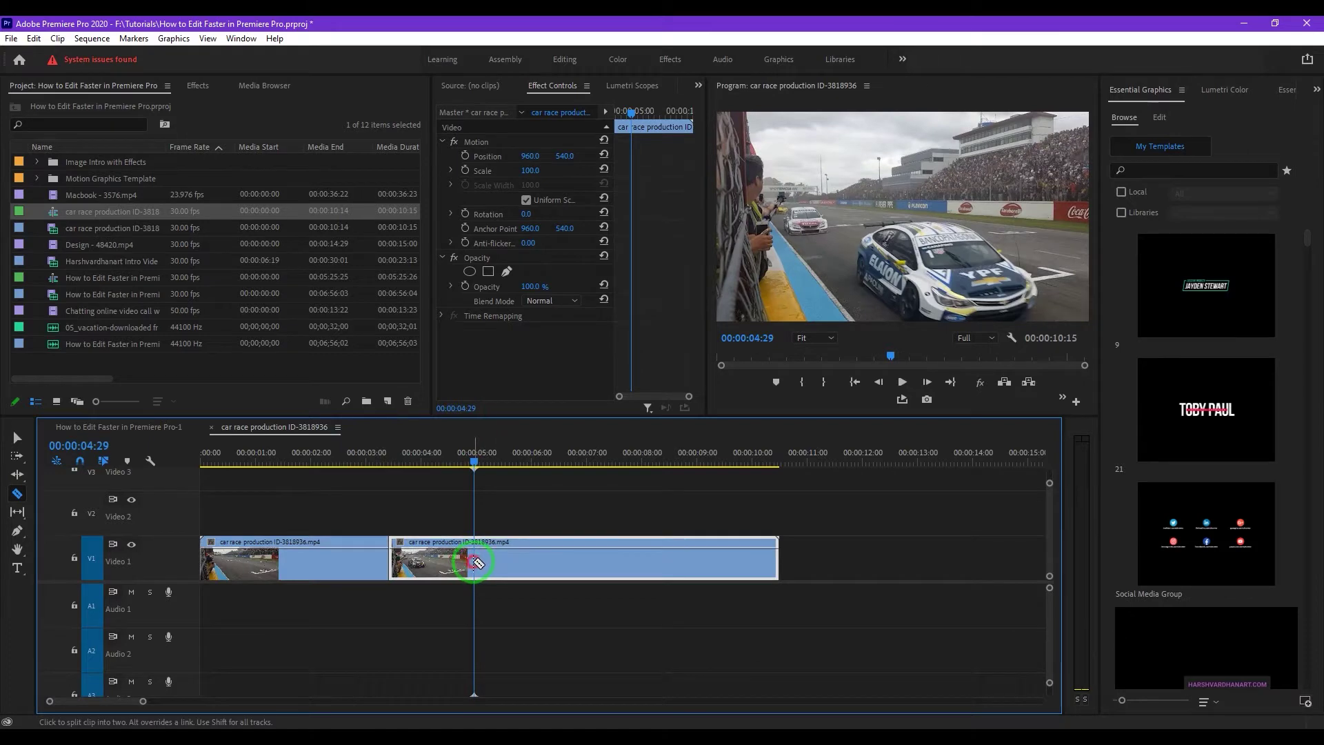
left_click(475, 562)
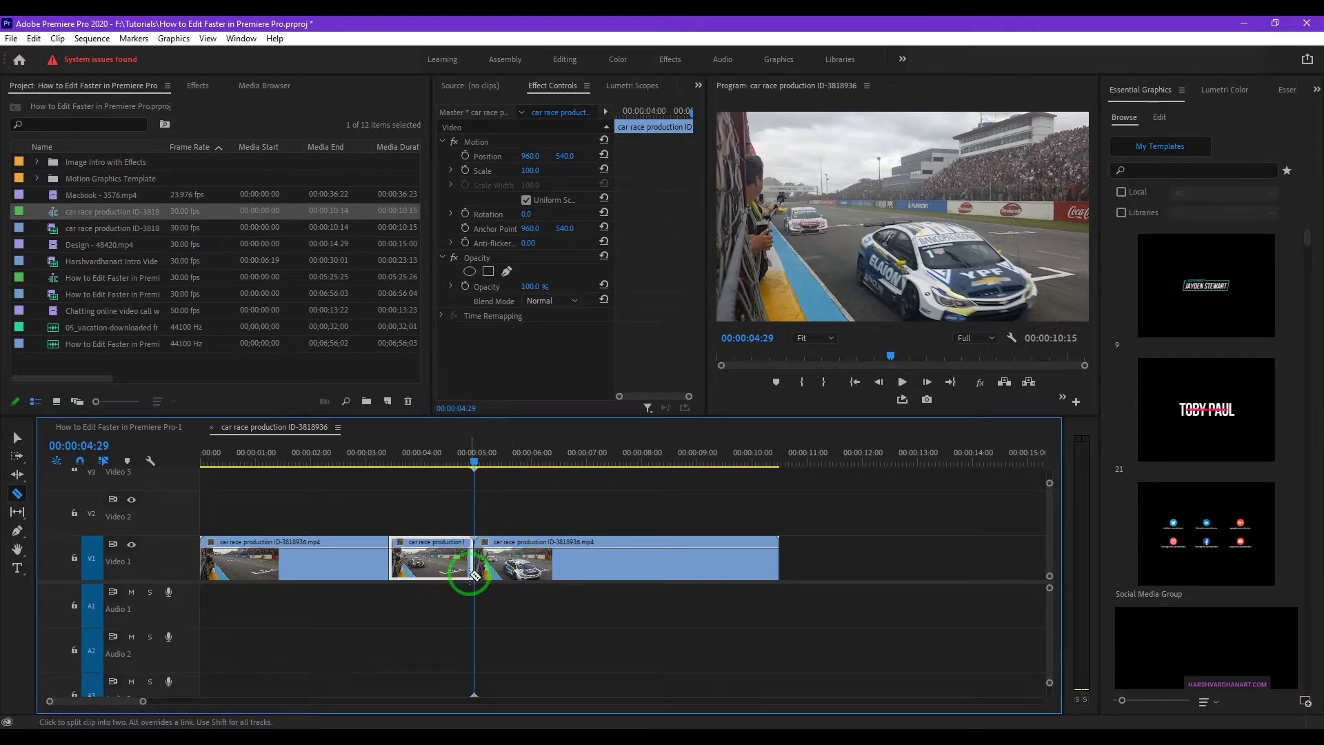
key("v")
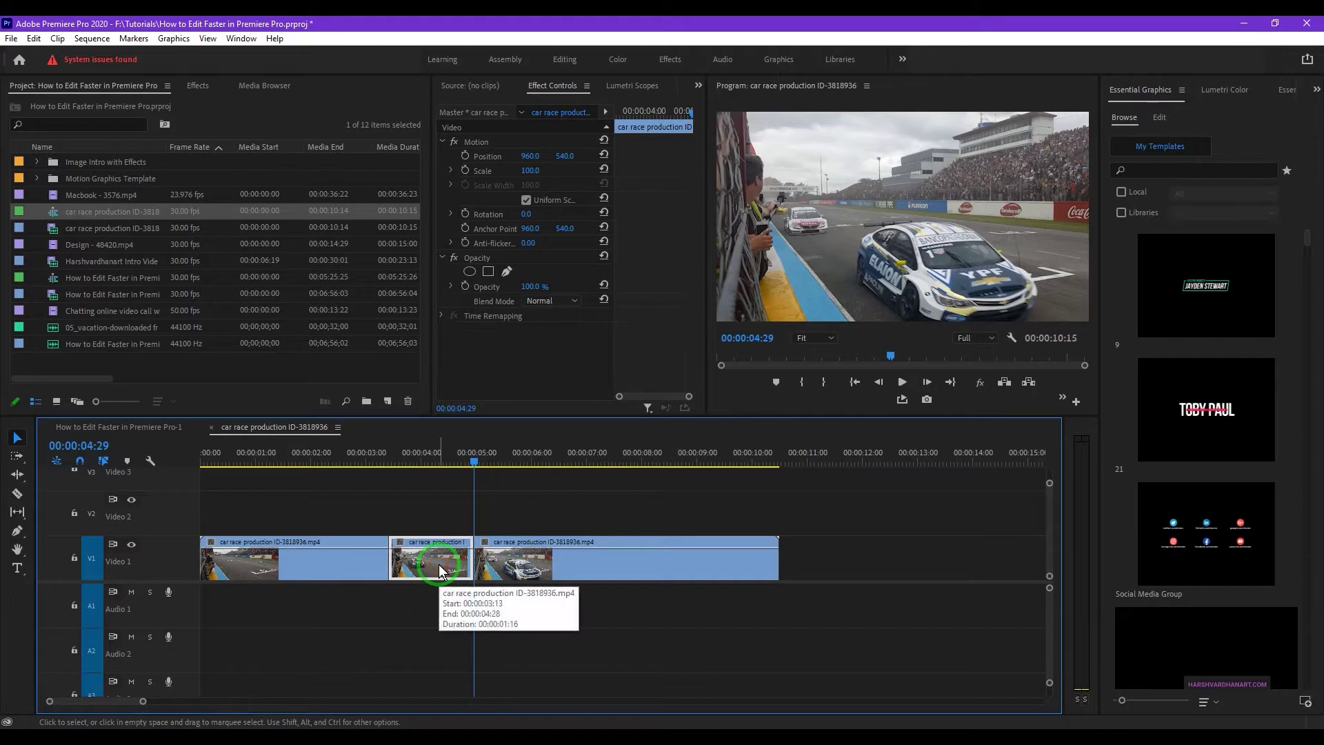
Set the middle segment's speed to 50% with Ripple Edit, Shifting Trailing Clips enabled, and play back the result
key("ctrl+r")
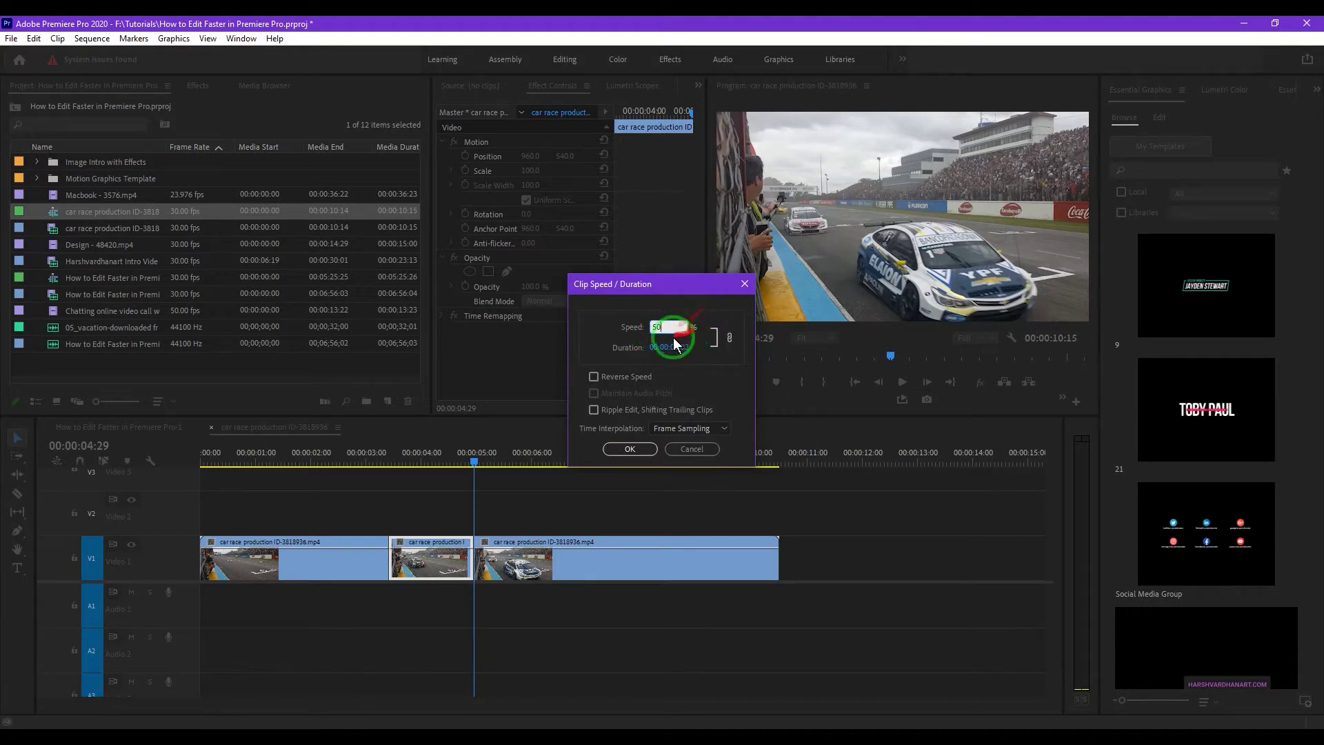
left_click(593, 411)
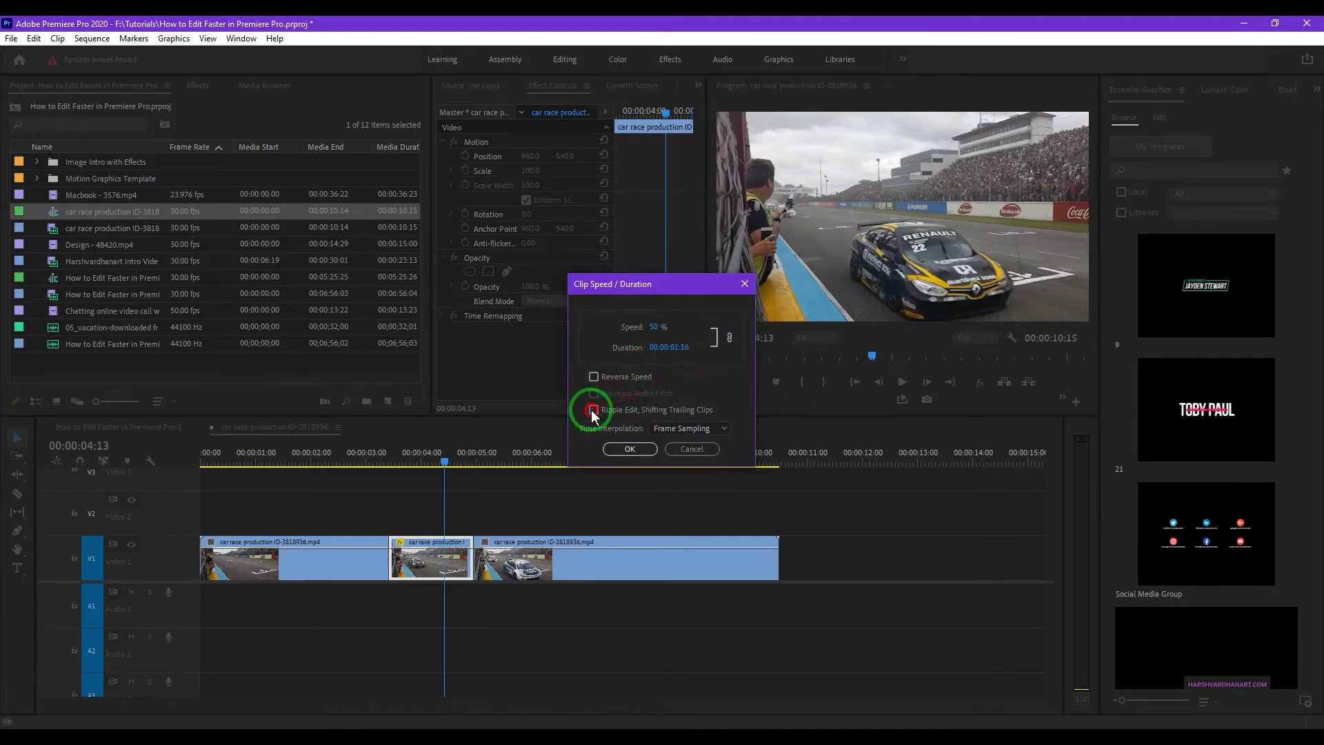
left_click(629, 449)
left_click(342, 453)
key("space")
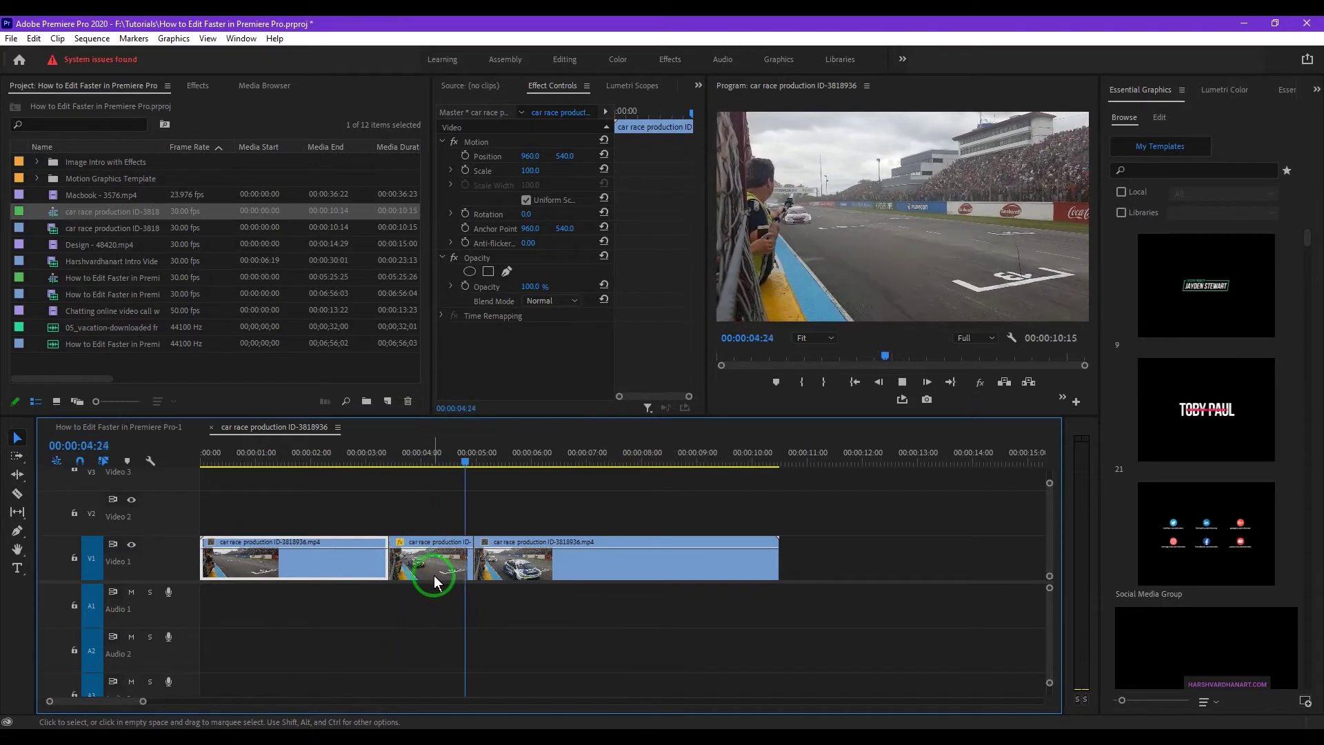
Set the last segment's speed to 200% and move the playhead to 00:00:02:25
left_click(544, 561)
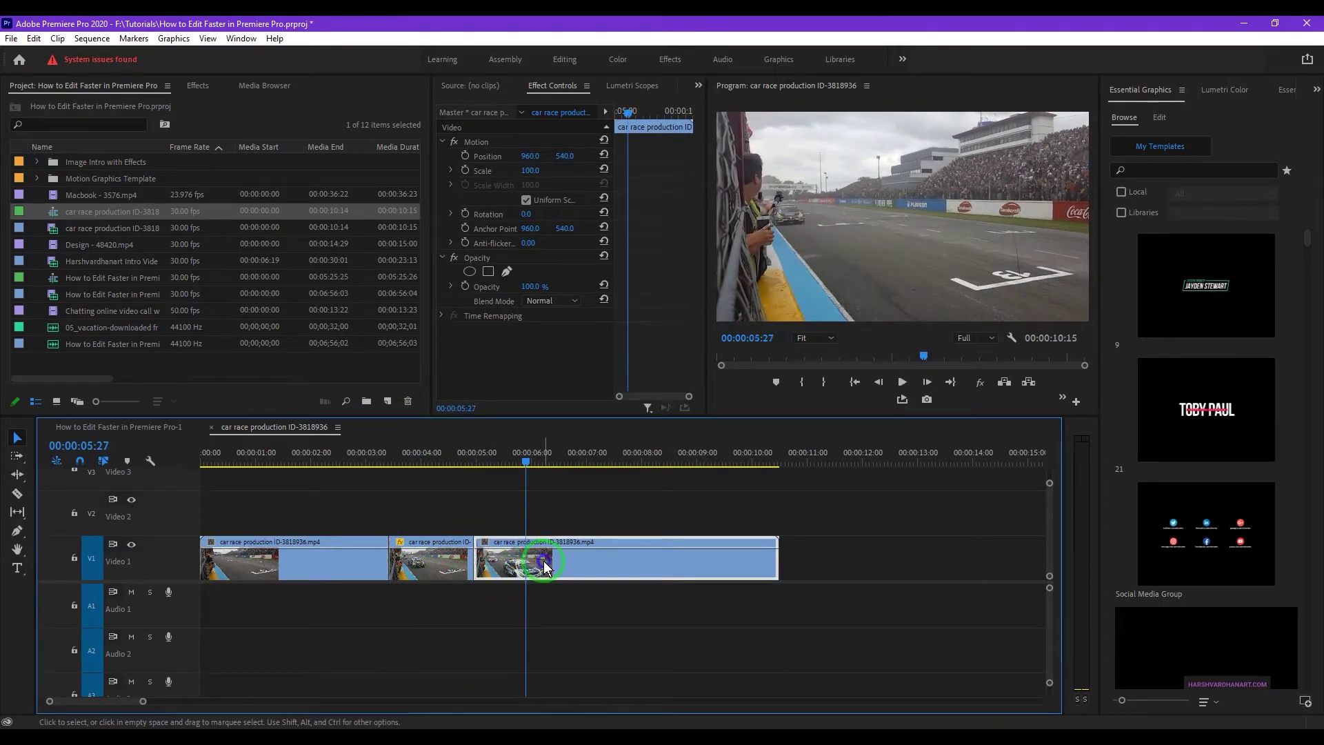
right_click(544, 561)
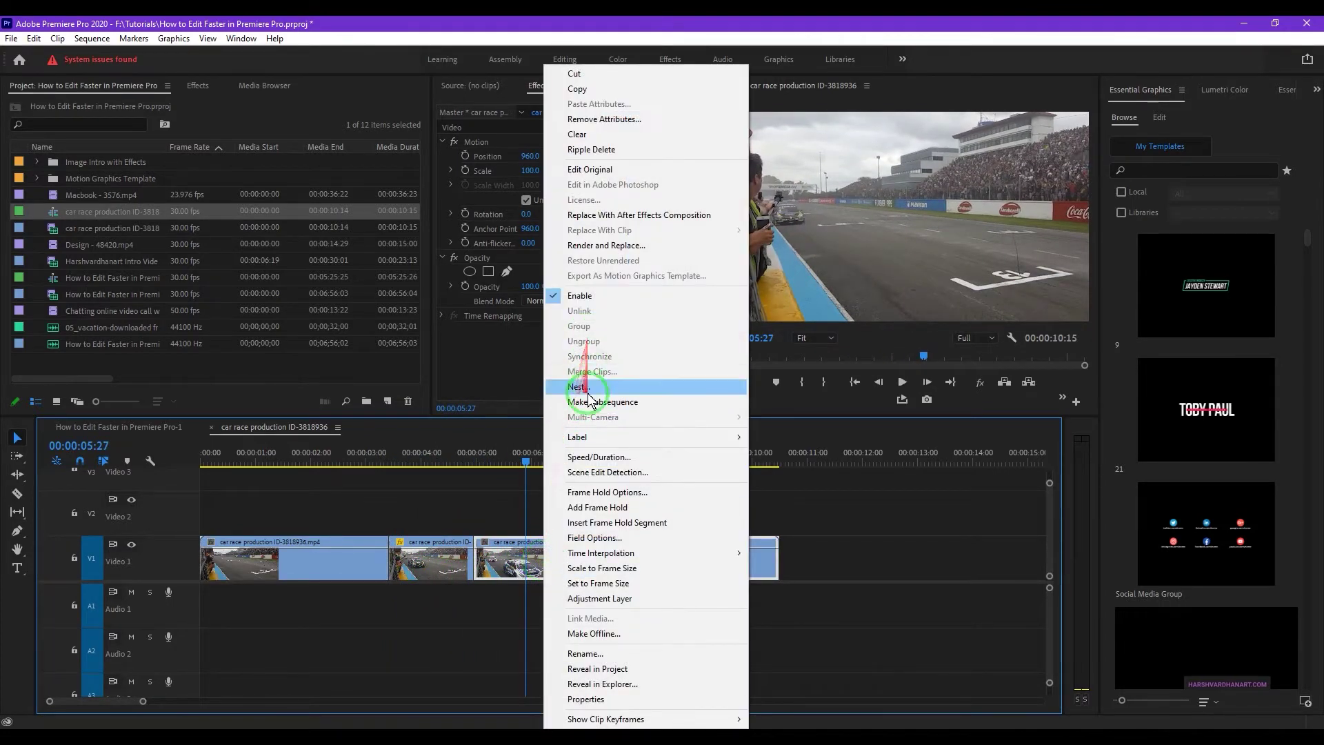
left_click(578, 460)
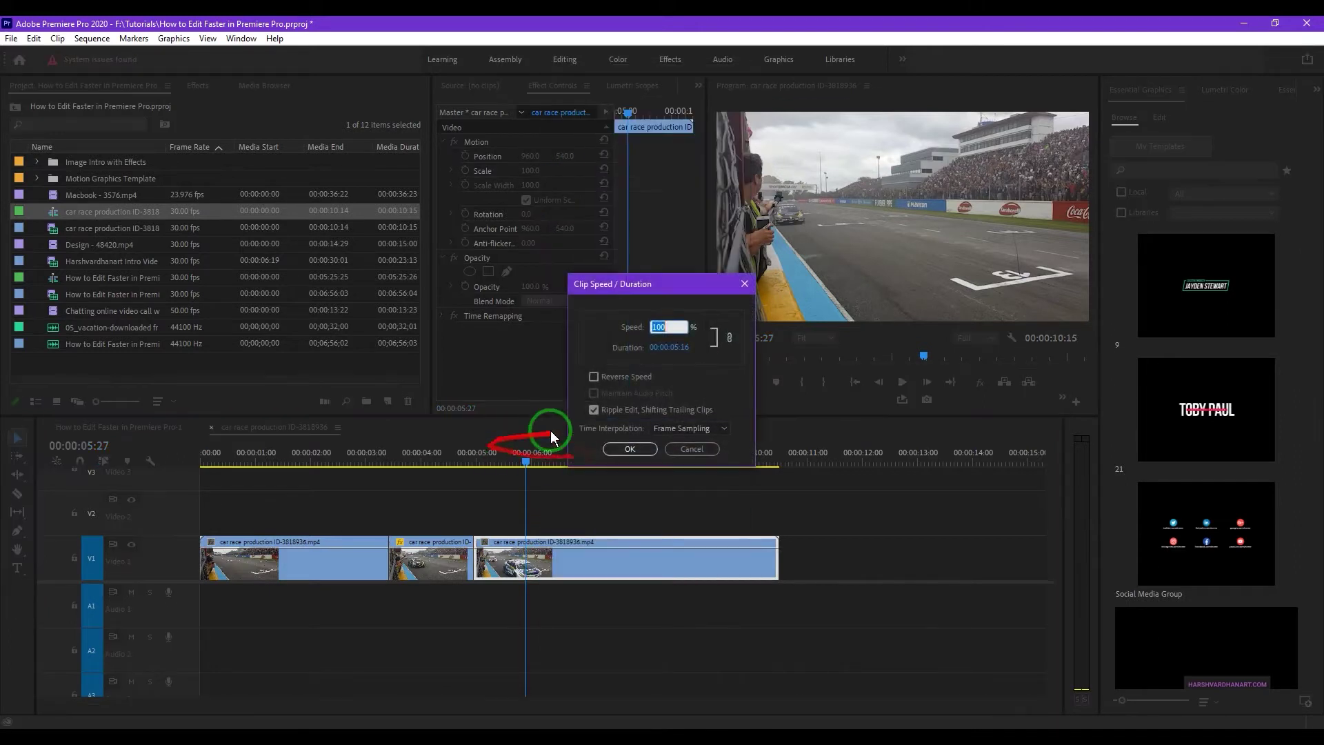
type("200")
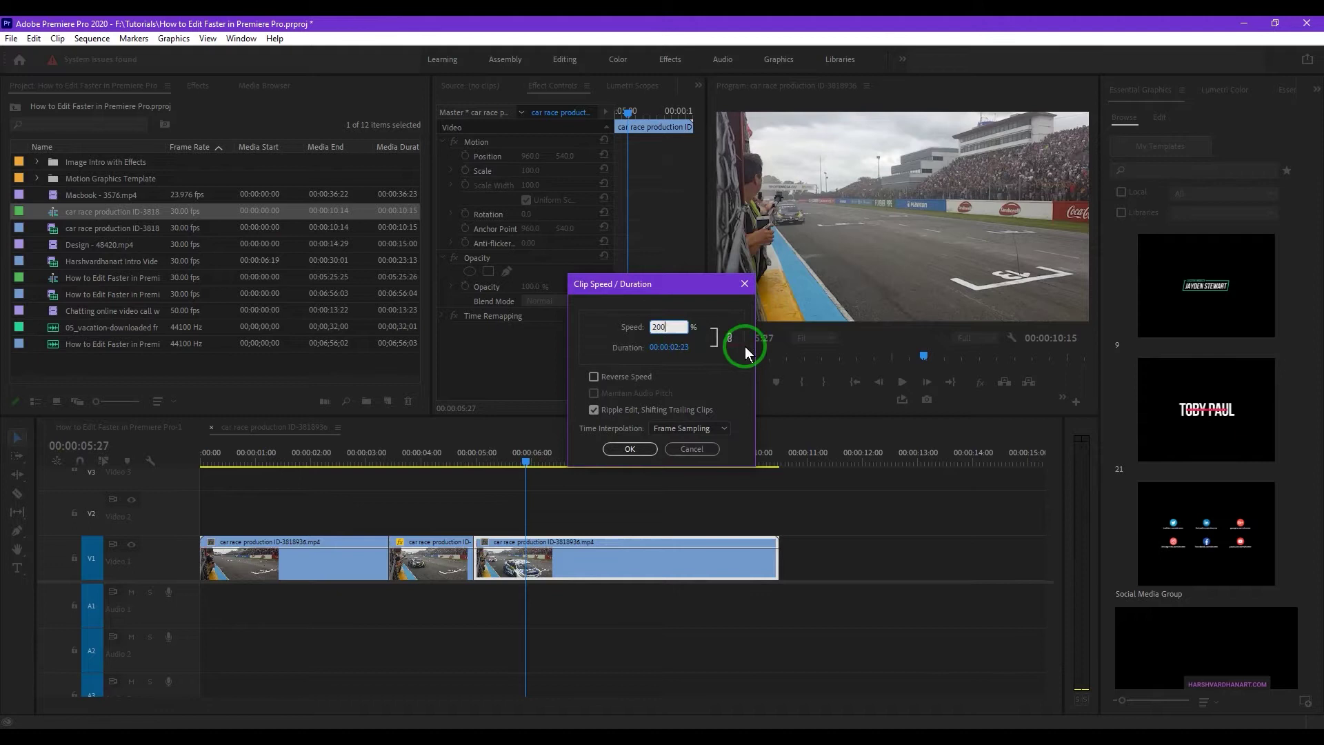
left_click(629, 449)
left_click(363, 470)
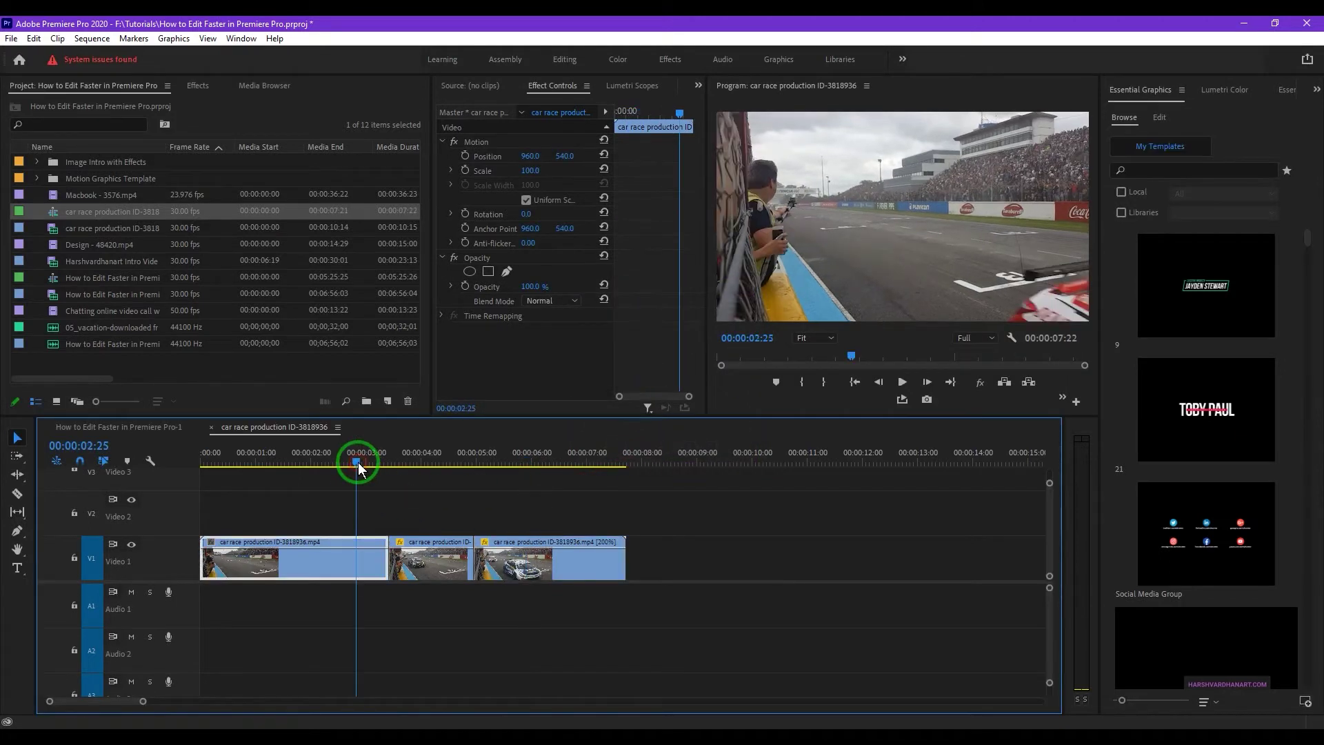
Play back the three-segment race clip from 00:00:02:25 and undo the segment speed changes and both cuts
key("space")
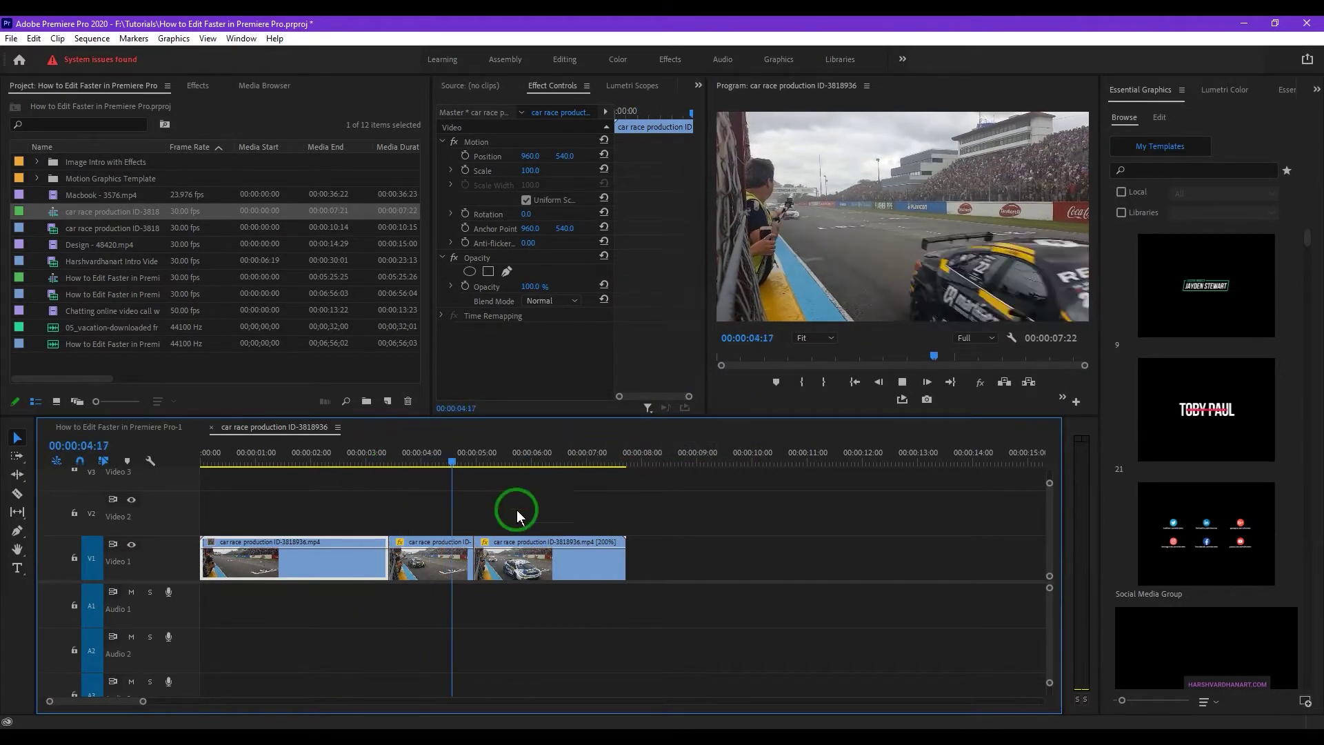
key("space")
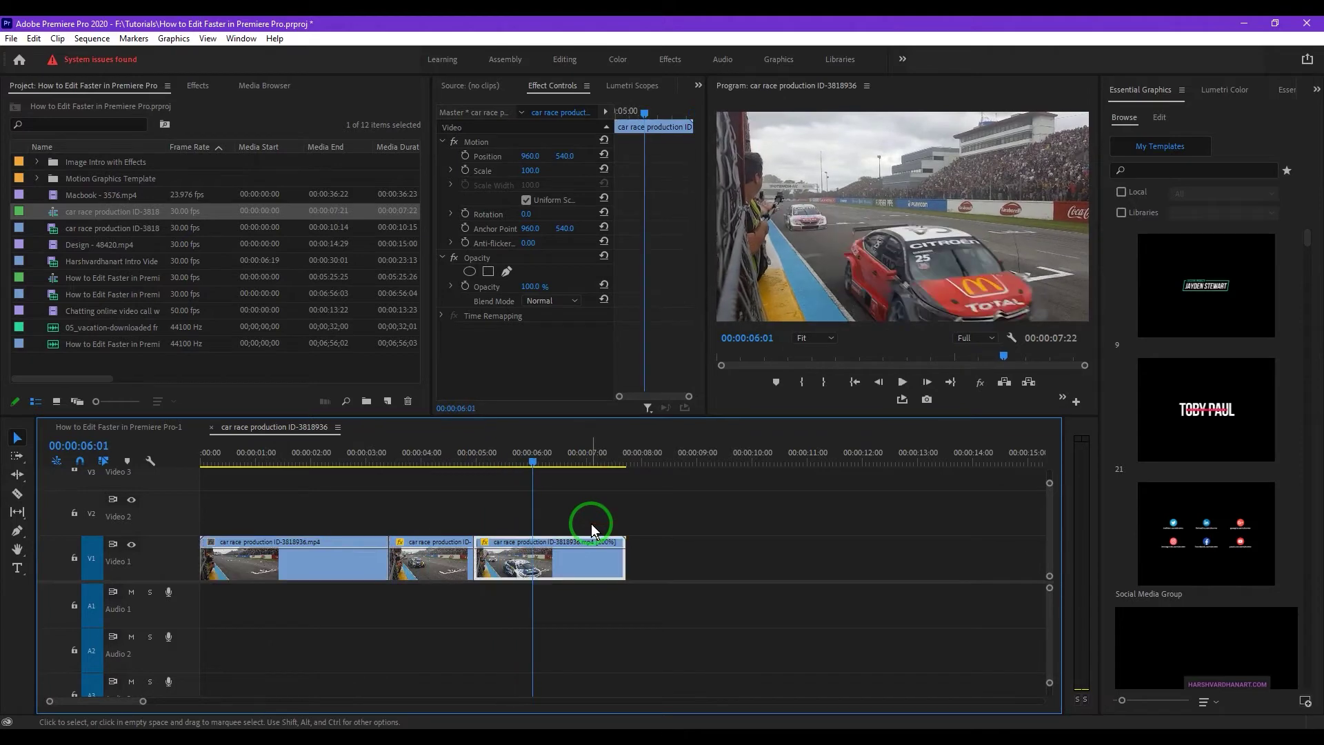
left_click(595, 569)
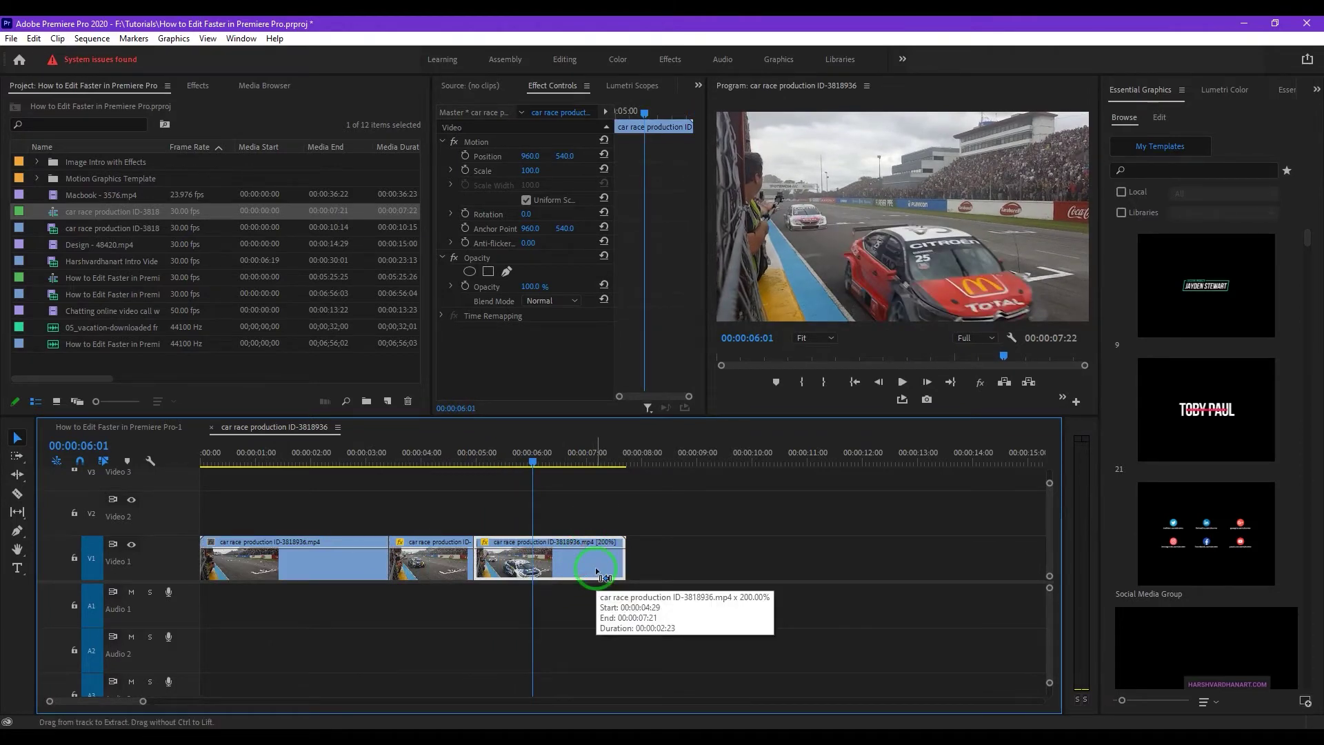
key("ctrl+z")
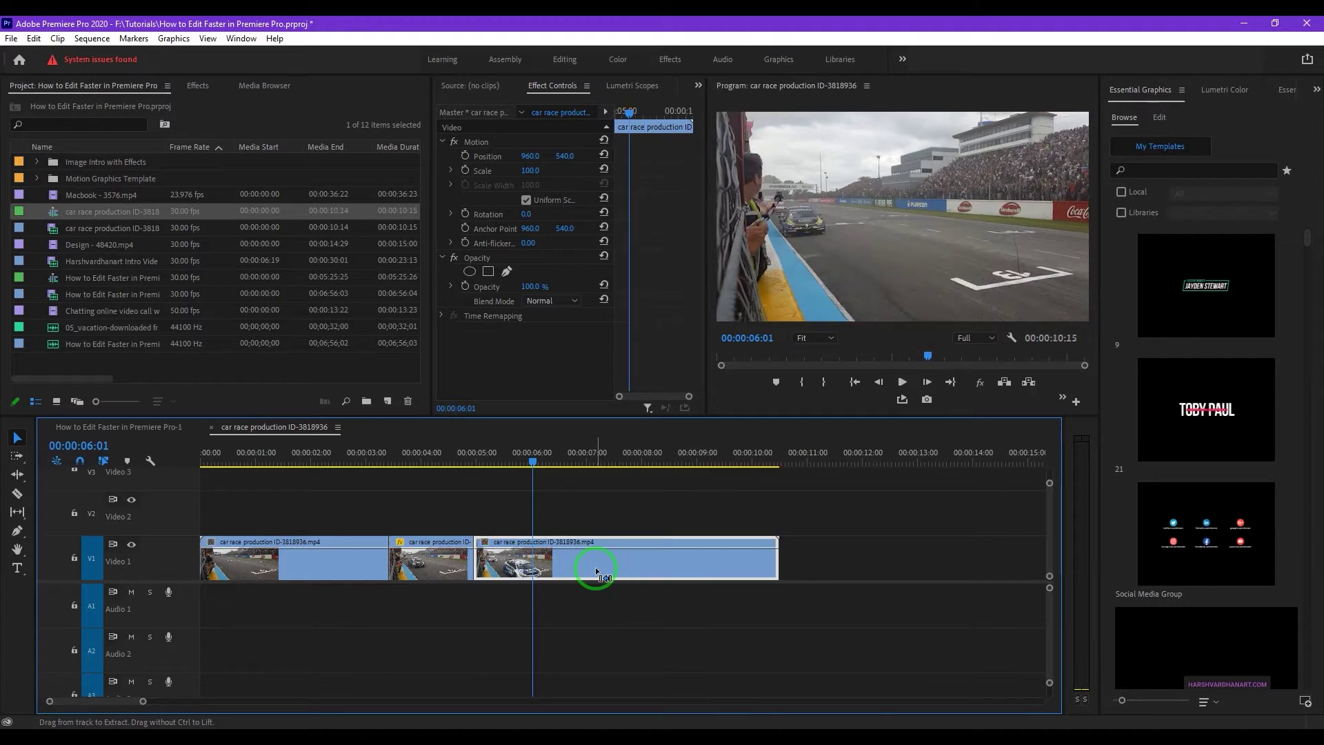
key("ctrl+z")
key("ctrl+z")
key("ctrl+z")
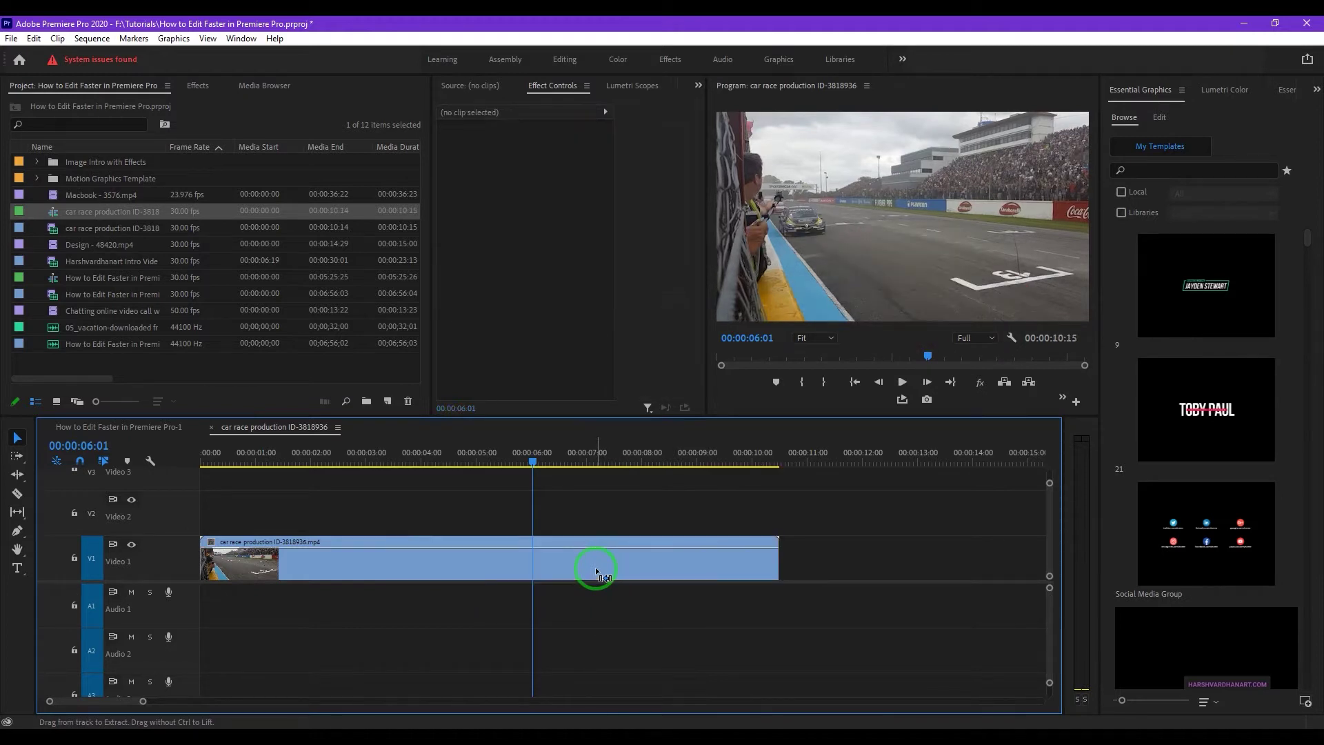
Display the Time Remapping Speed keyframe line on the uncut car race clip, with the playhead at 00:00:03:20
left_click(404, 452)
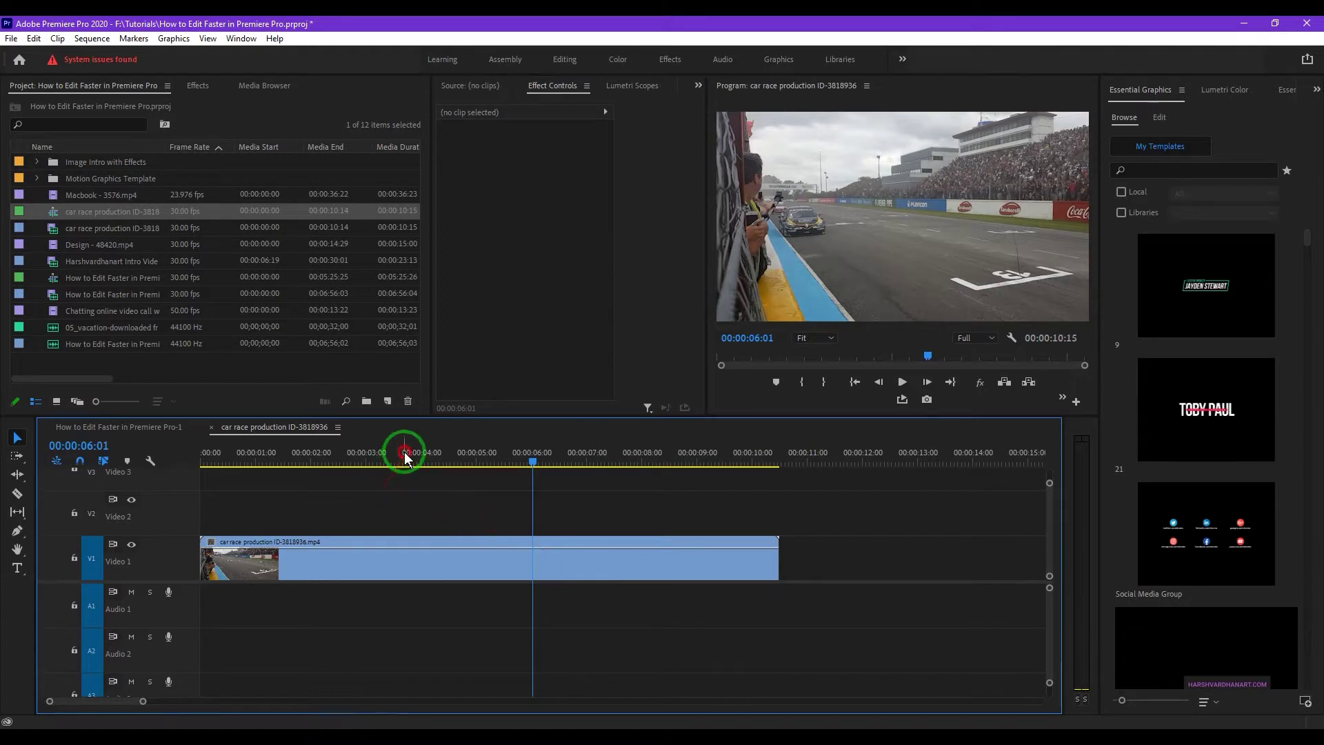
left_click(468, 537)
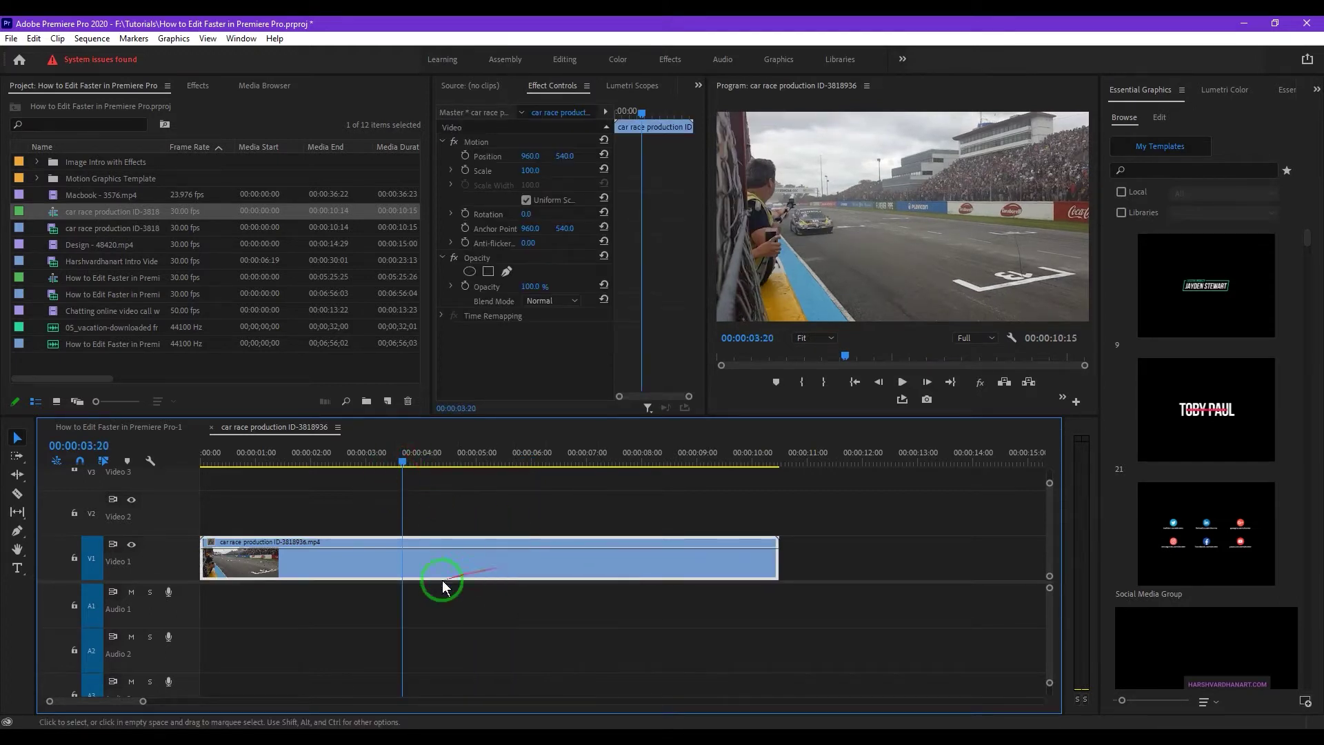
right_click(499, 562)
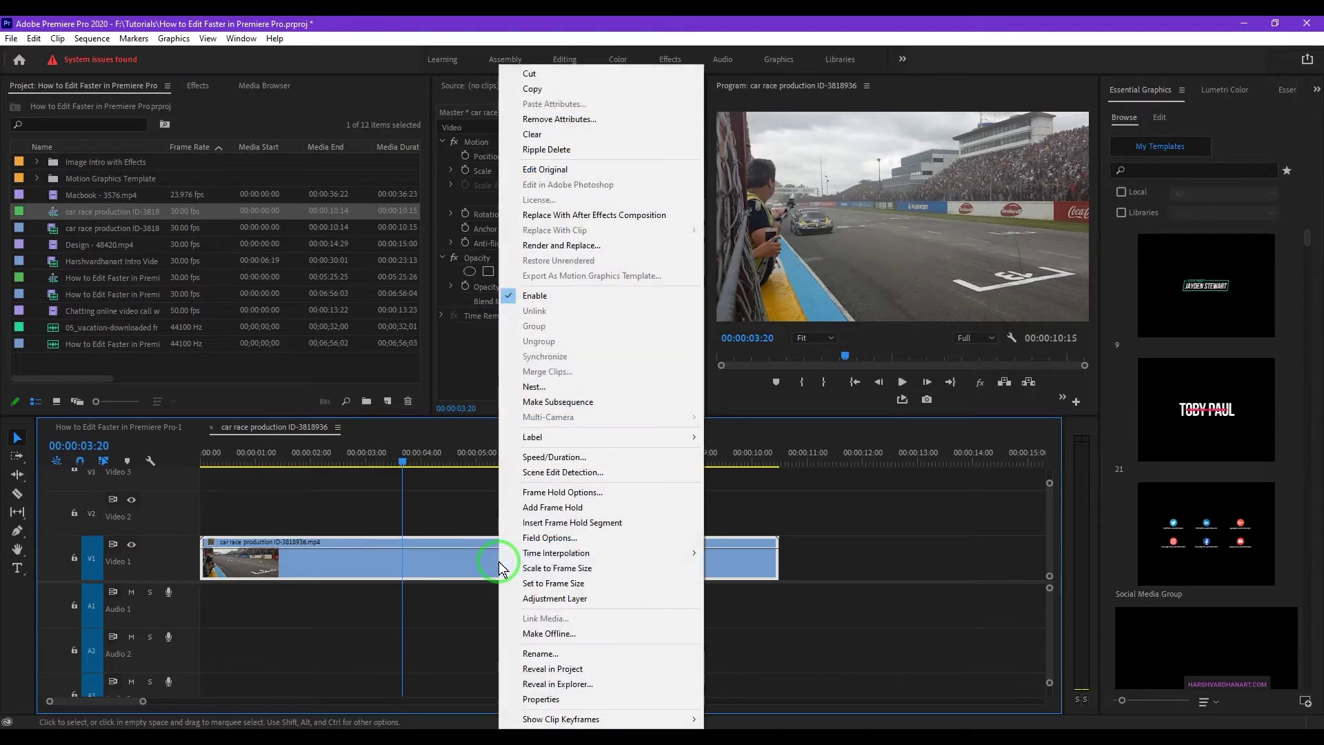
mouse_move(581, 722)
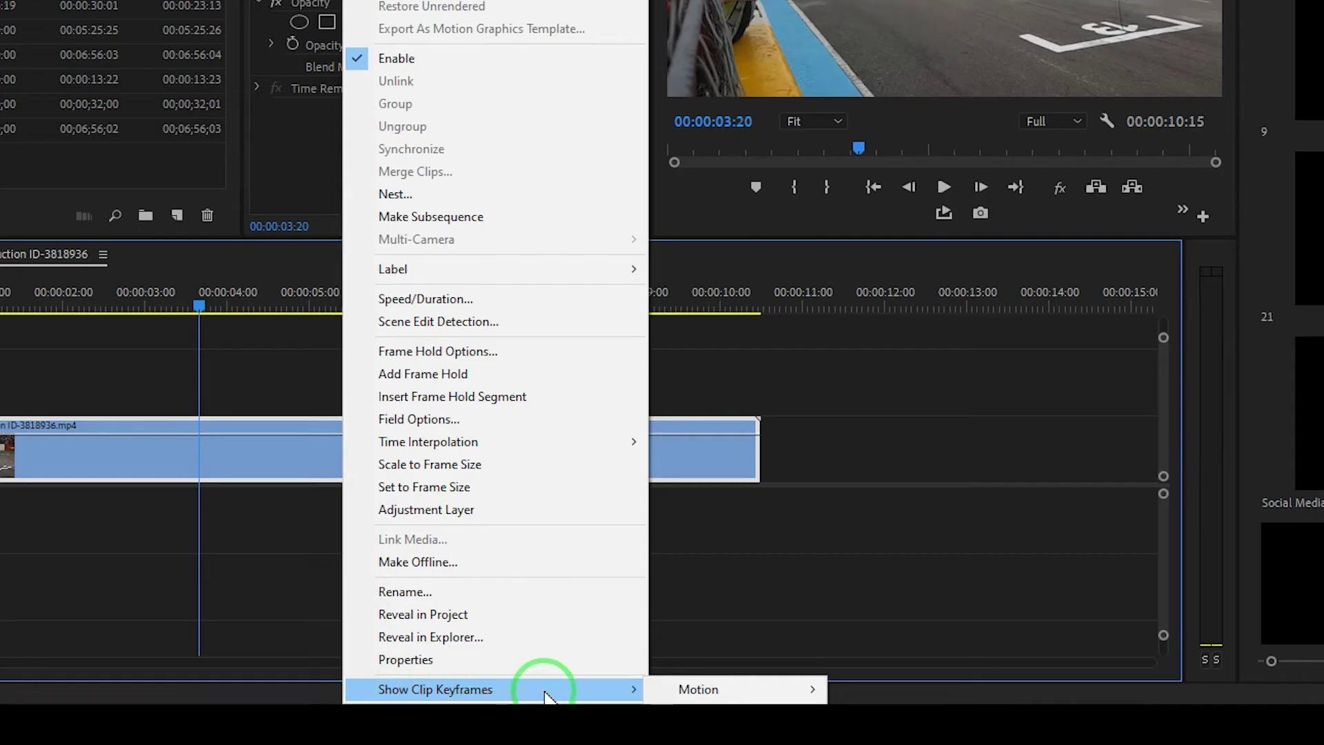
mouse_move(751, 722)
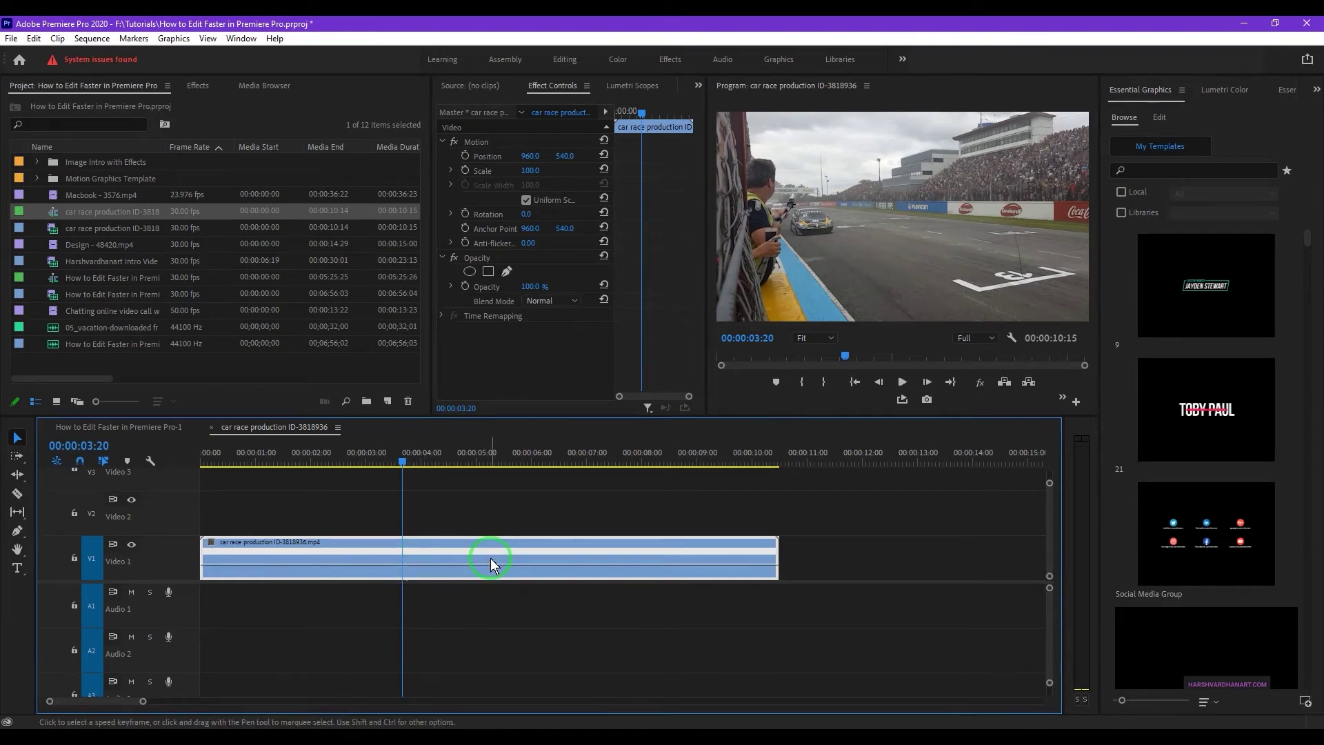
Add speed keyframes to the car race clip at 00:00:03:07 and 00:00:05:18
left_click(307, 462)
left_click_drag(306, 461, 380, 460)
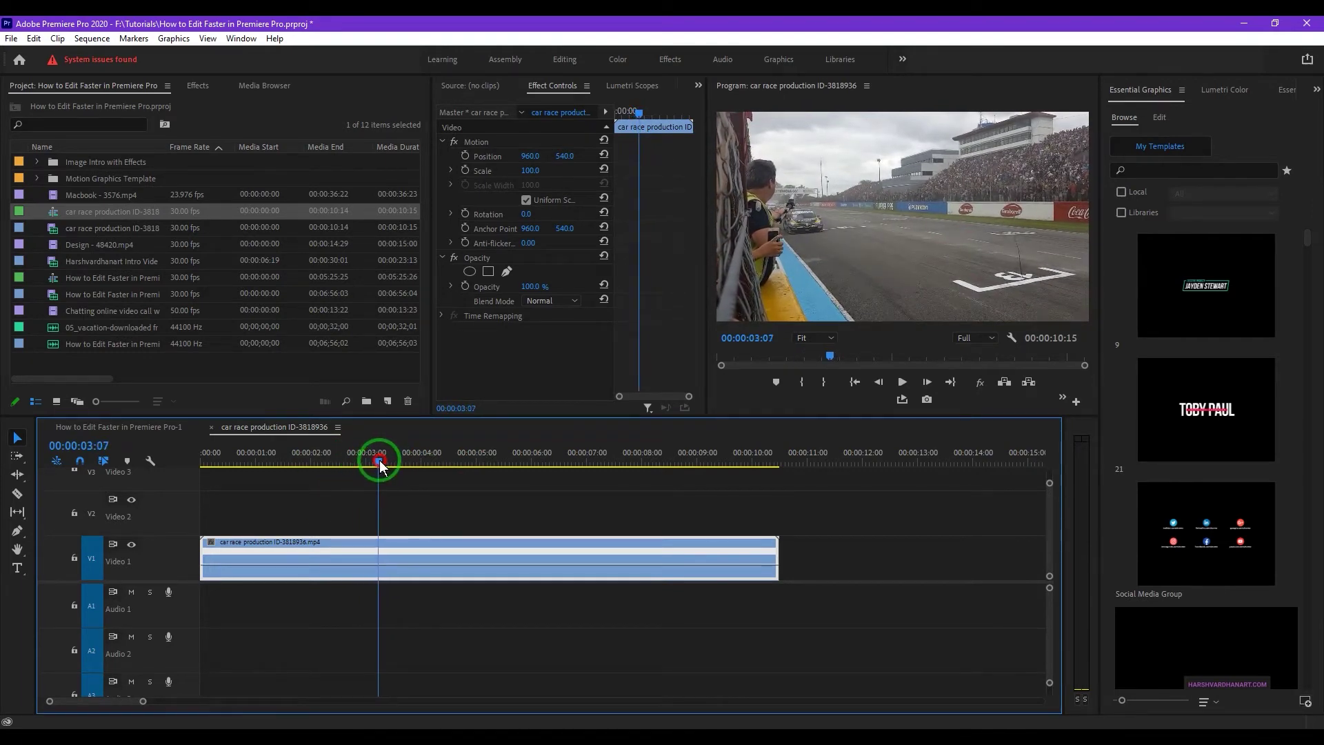
left_click(380, 570, "ctrl")
left_click_drag(380, 466, 512, 566)
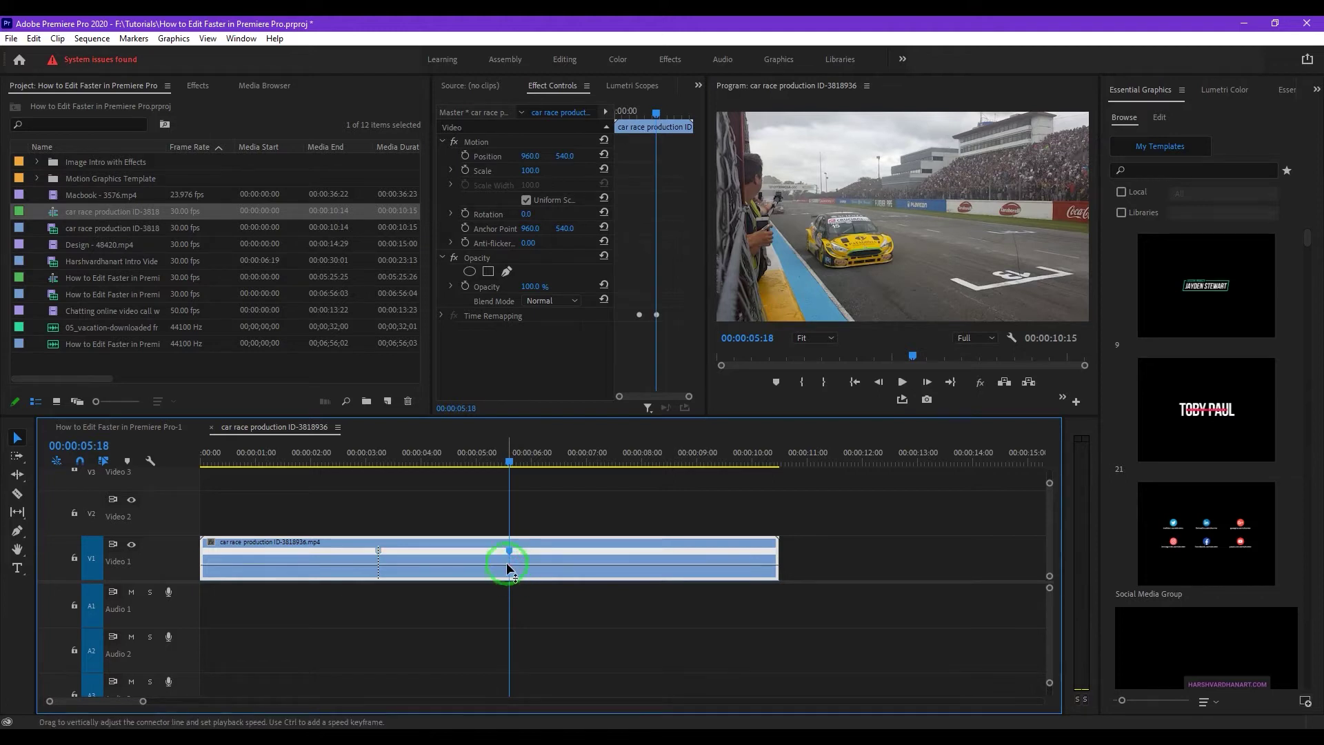
Try 435% speed between the two speed keyframes and settle on slowing that section to 36%
left_click_drag(509, 555, 429, 564)
left_click_drag(438, 566, 465, 513)
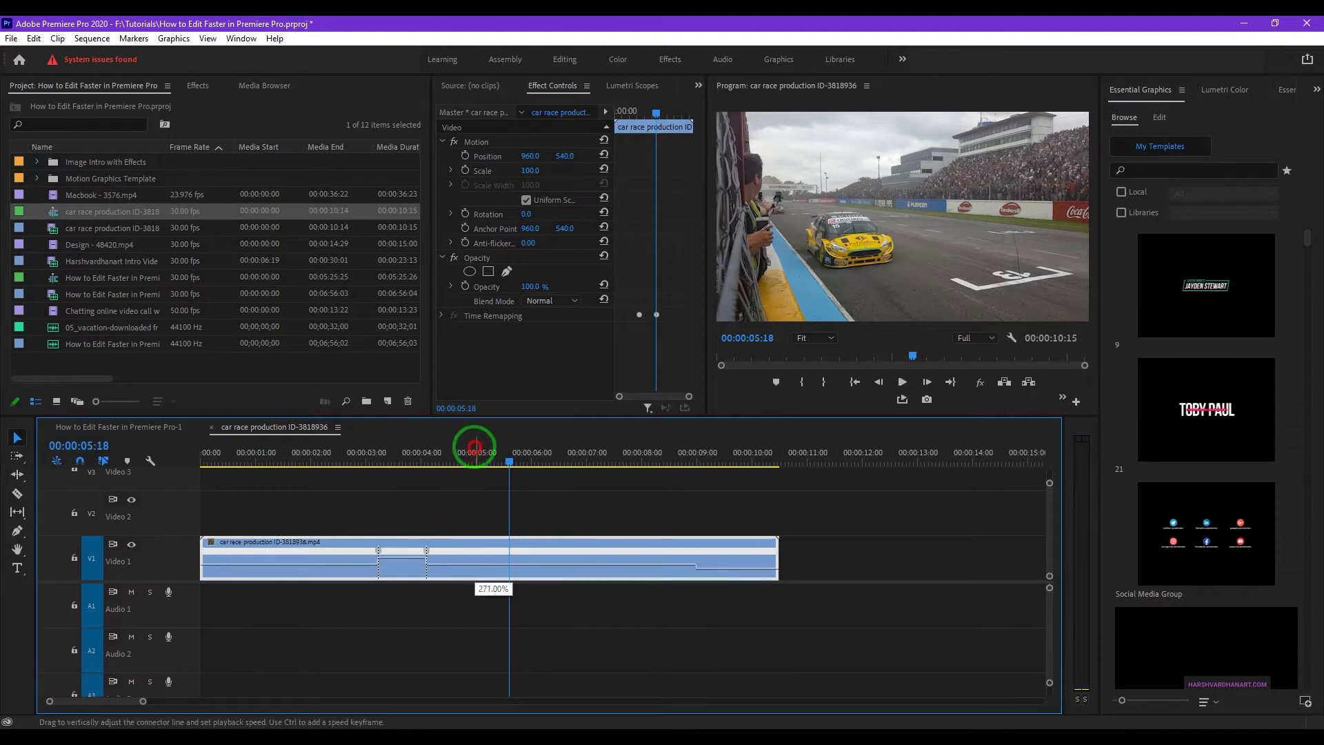
left_click_drag(472, 392, 472, 335)
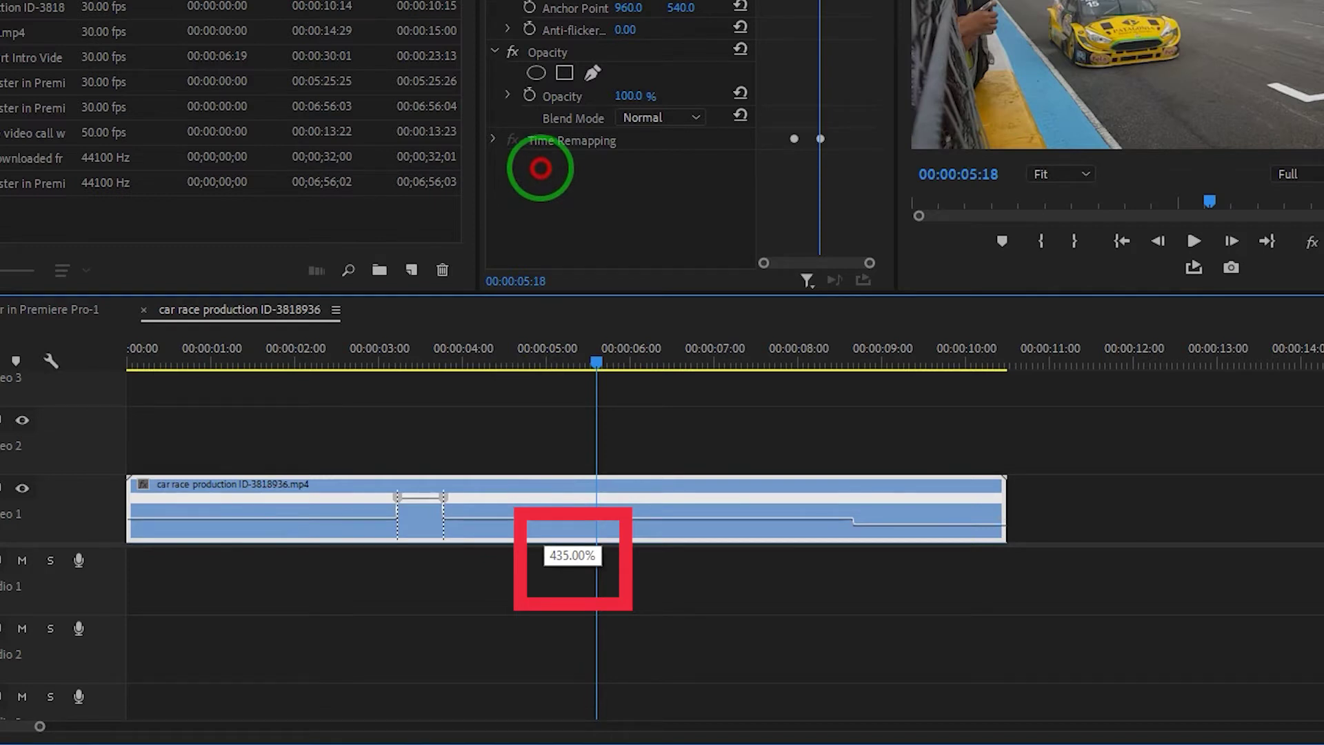
left_click_drag(540, 168, 585, 587)
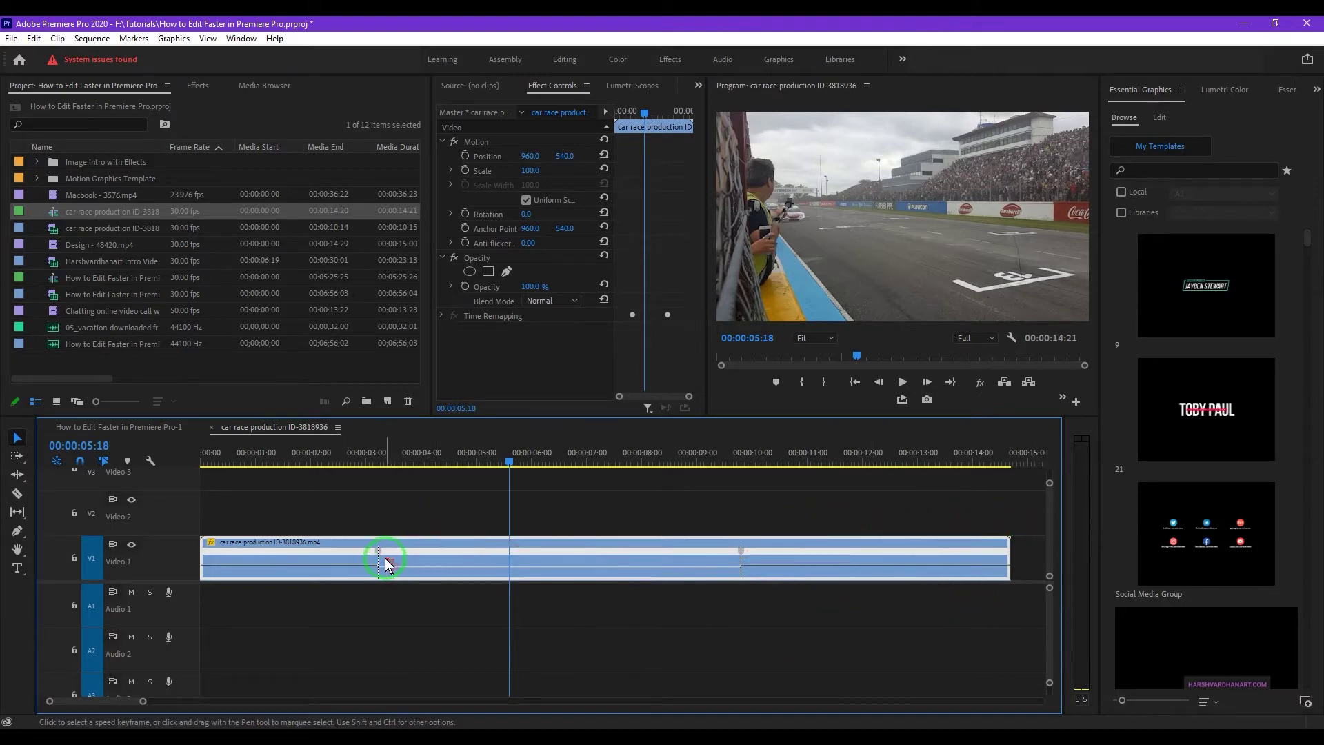
Play back the slowed section of the race clip, starting from 00:00:00:25
left_click(290, 460)
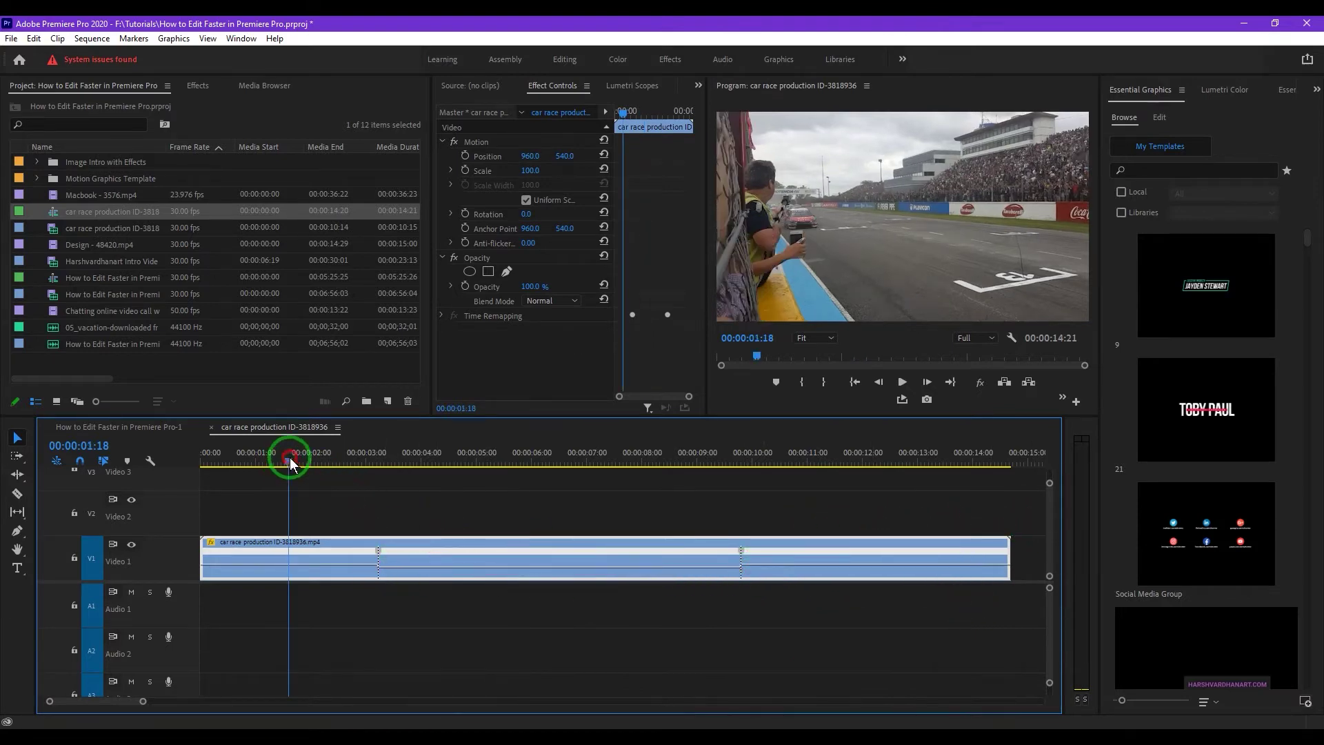
left_click(246, 461)
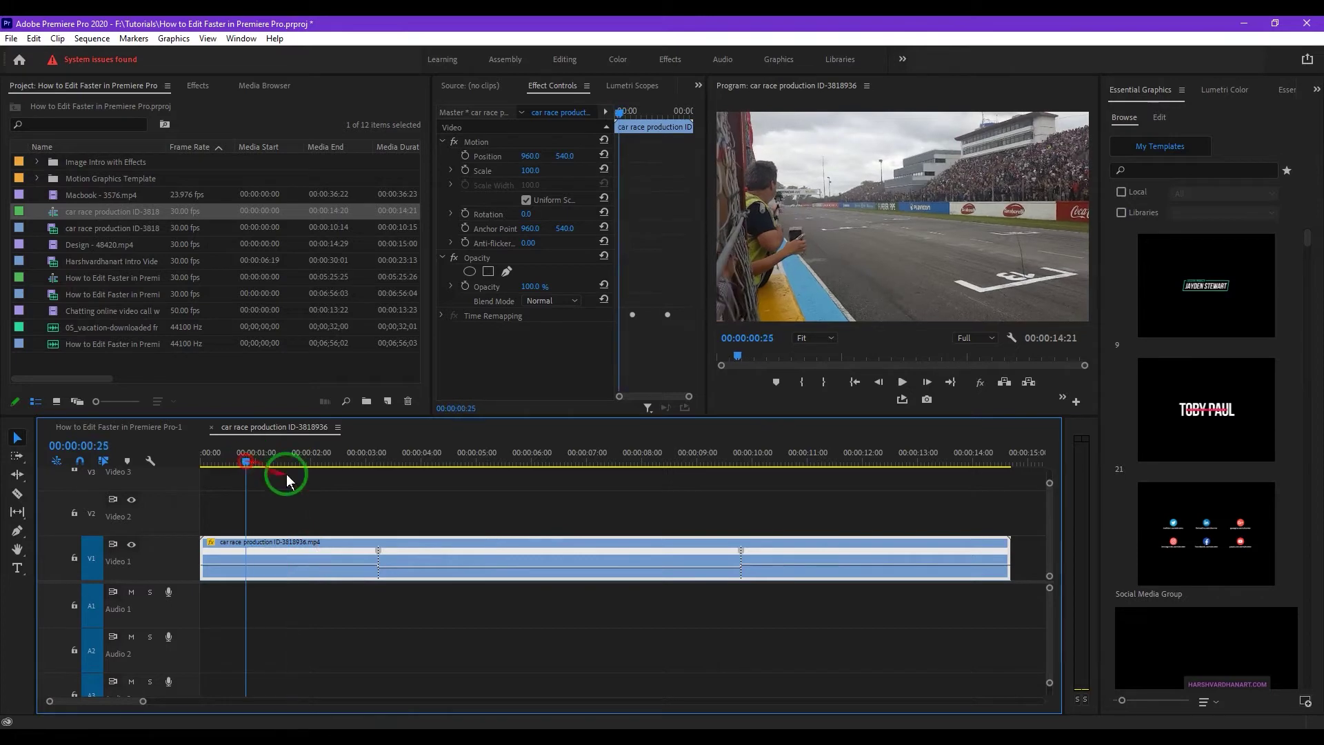
key("space")
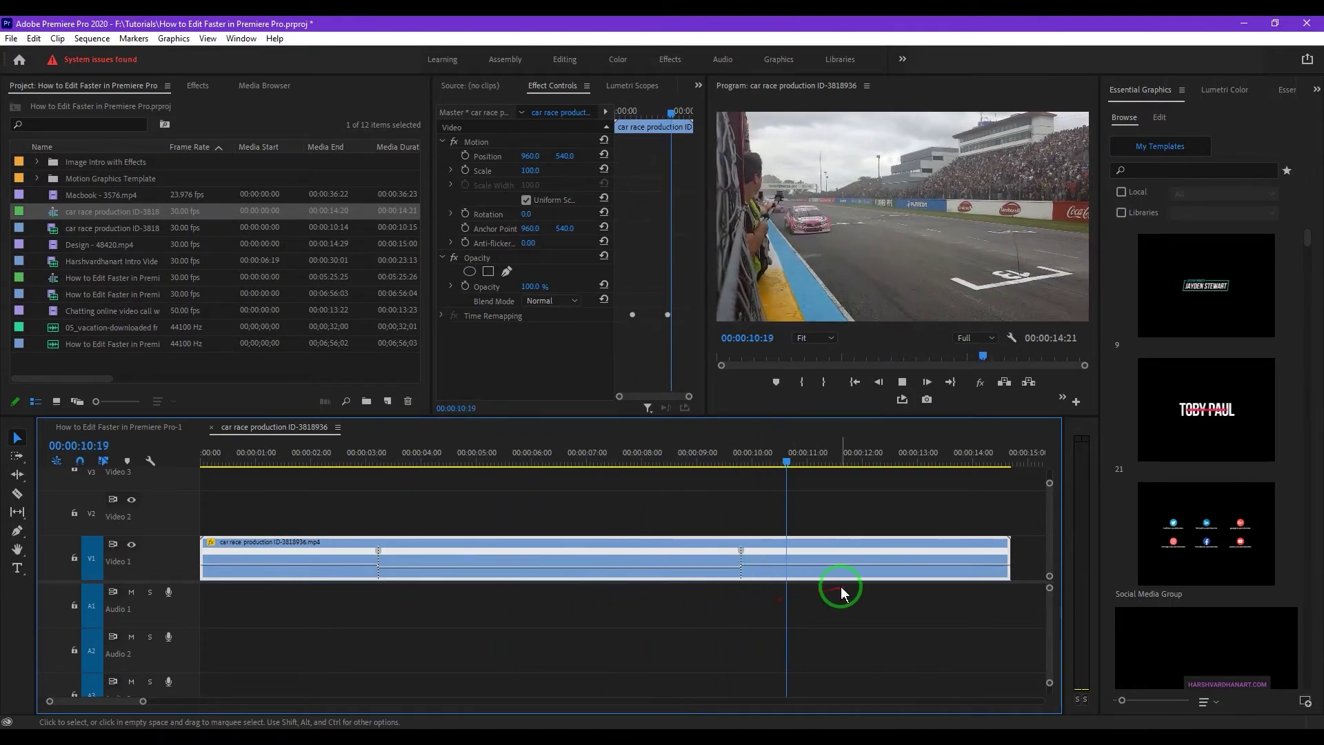
key("space")
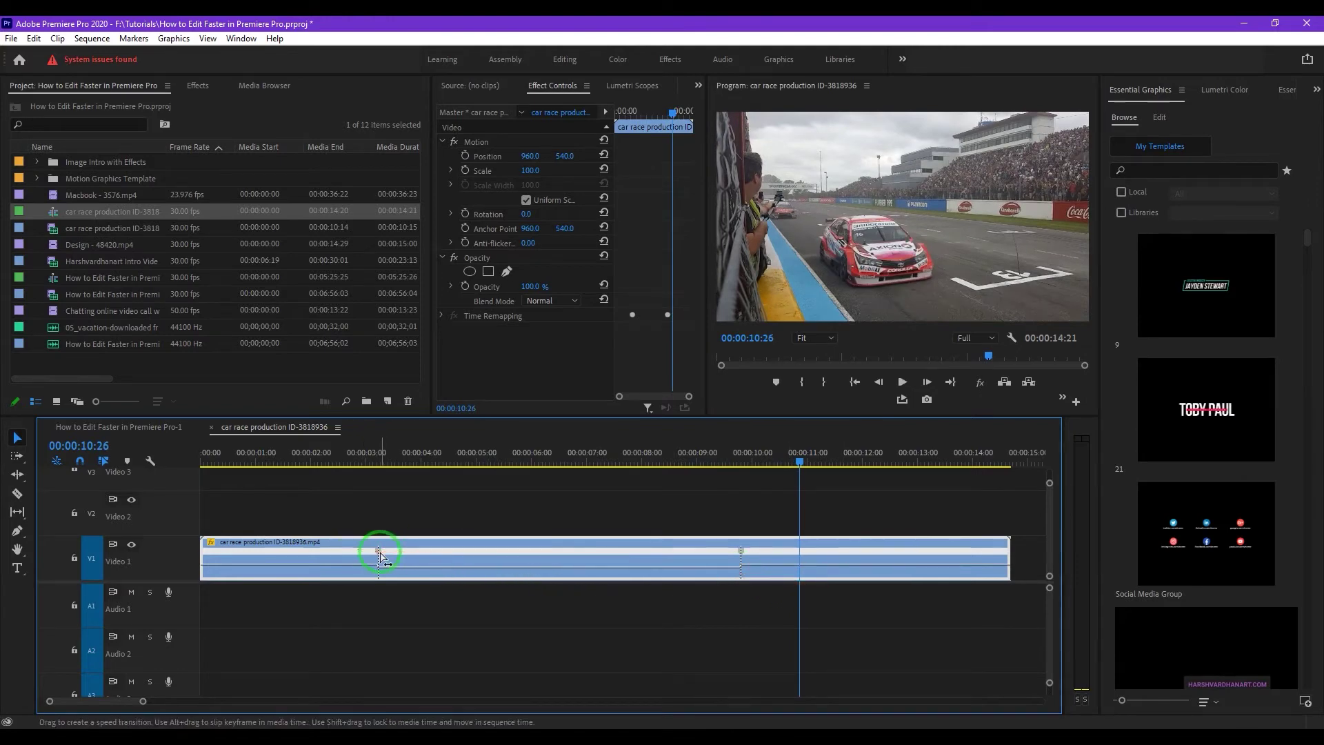
Split both speed keyframes apart to create gradual speed transitions into and out of the slow section
left_click(370, 458)
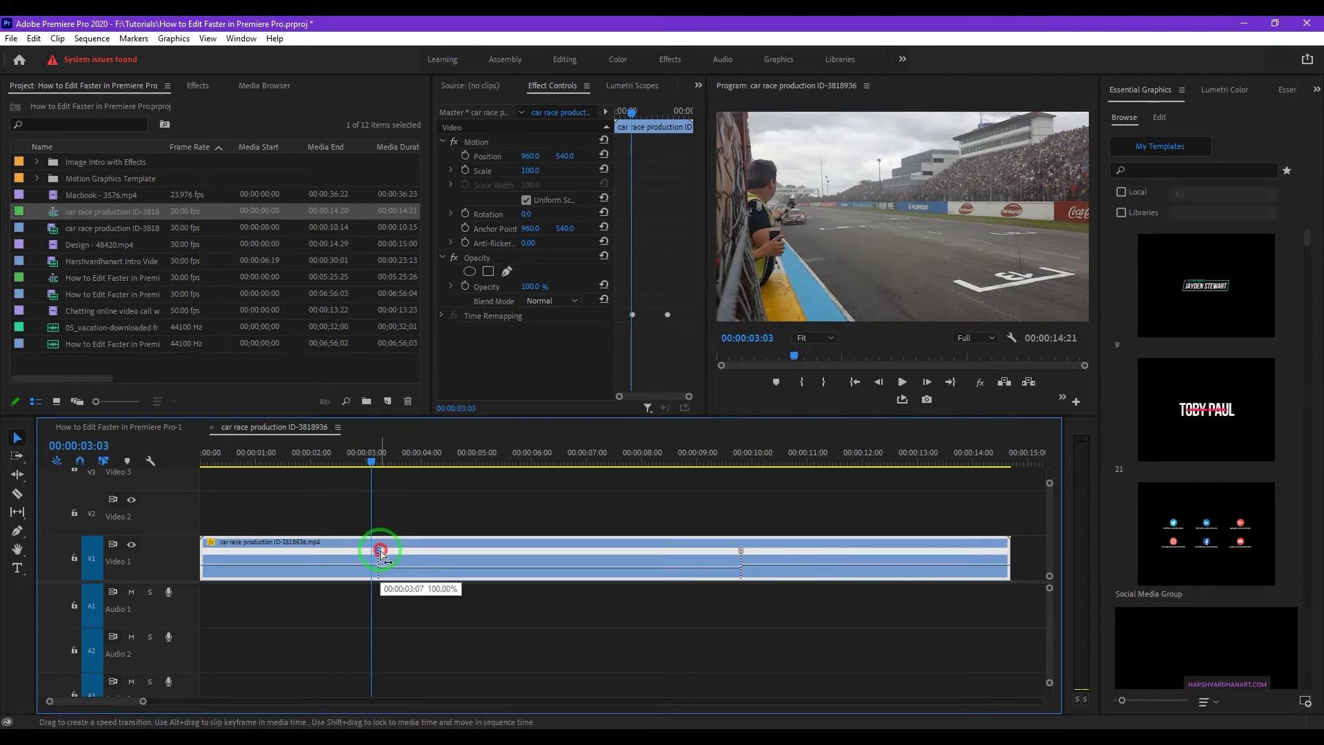
left_click_drag(380, 552, 354, 552)
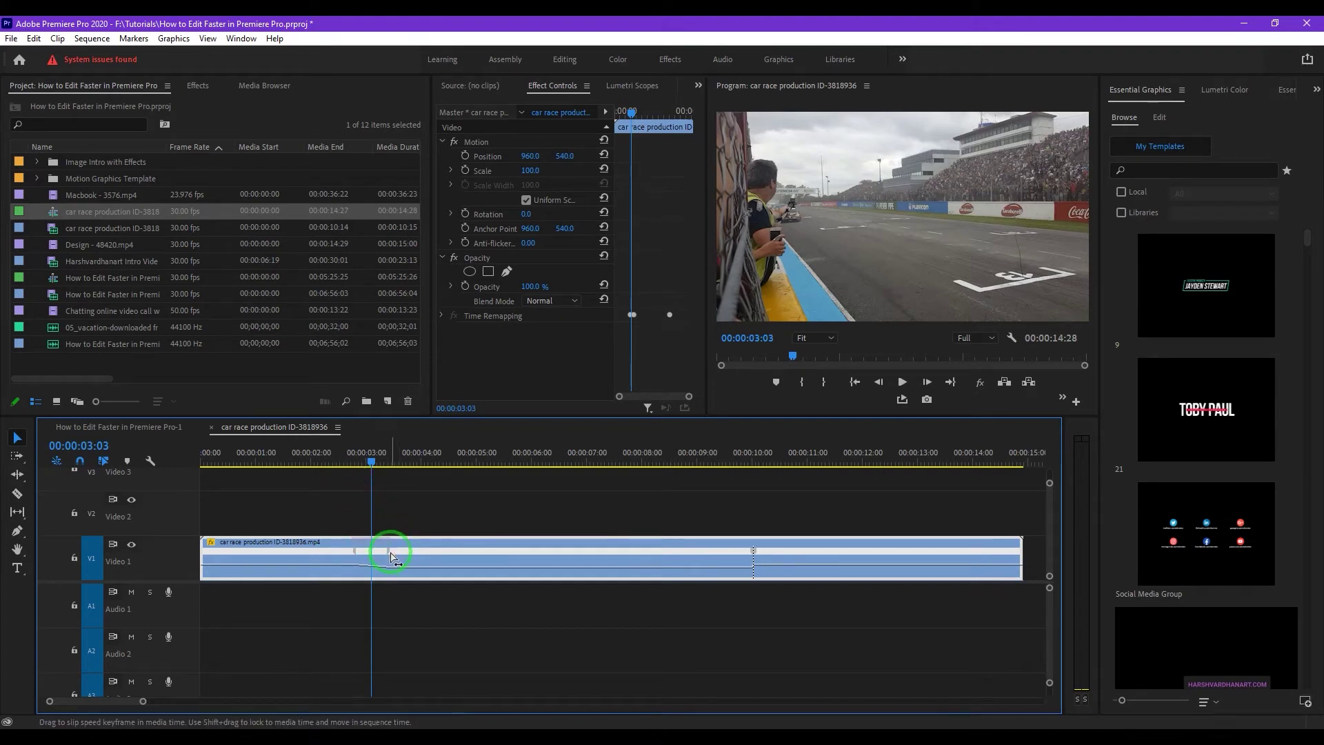
mouse_move(392, 556)
left_mouse_down()
mouse_move(414, 554)
mouse_move(386, 555)
left_mouse_up()
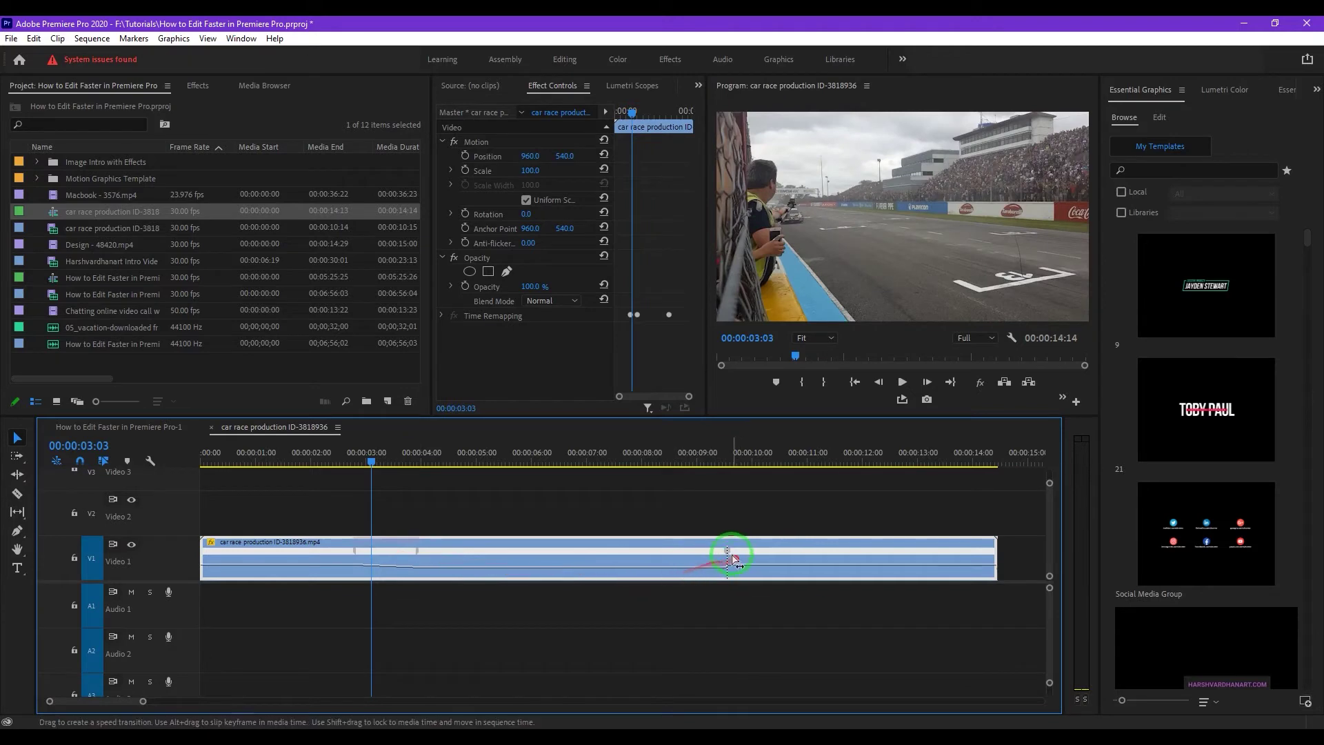
left_click_drag(728, 555, 759, 552)
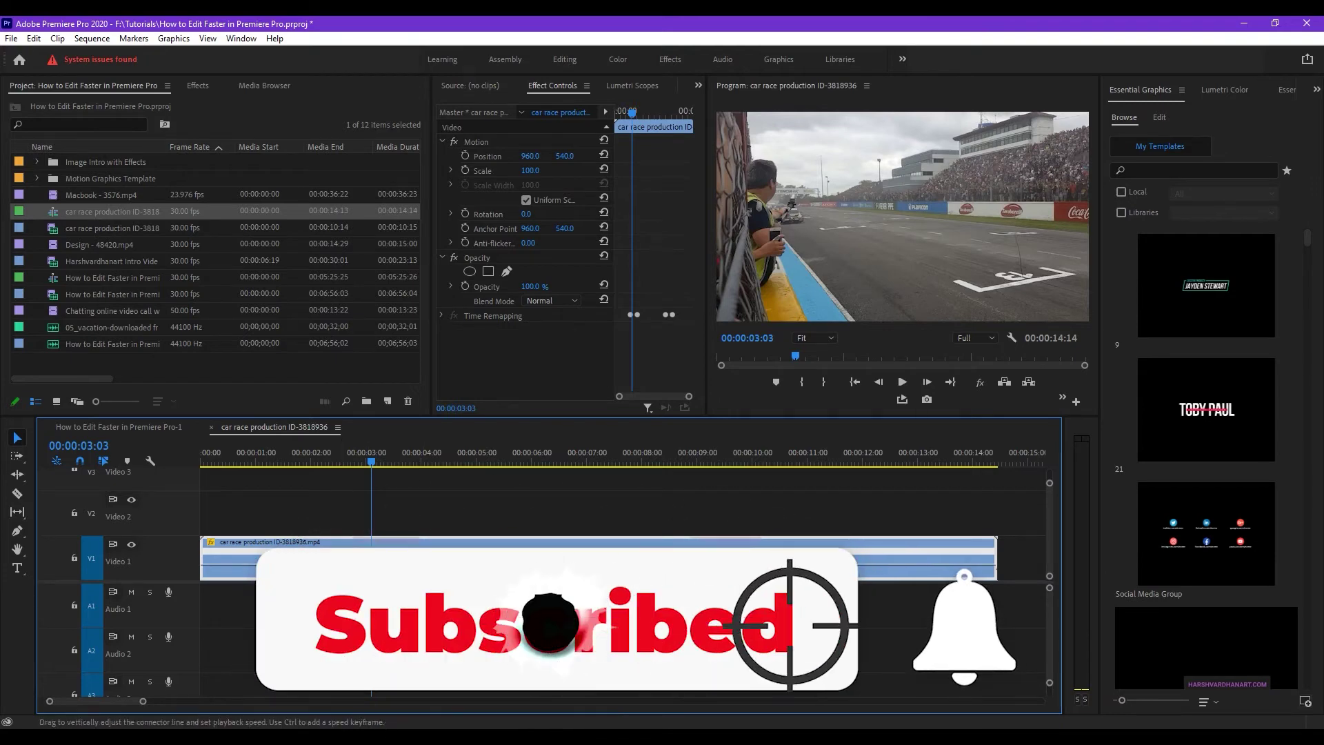
Play back the gradual speed transitions from 00:00:02:02
left_click(315, 458)
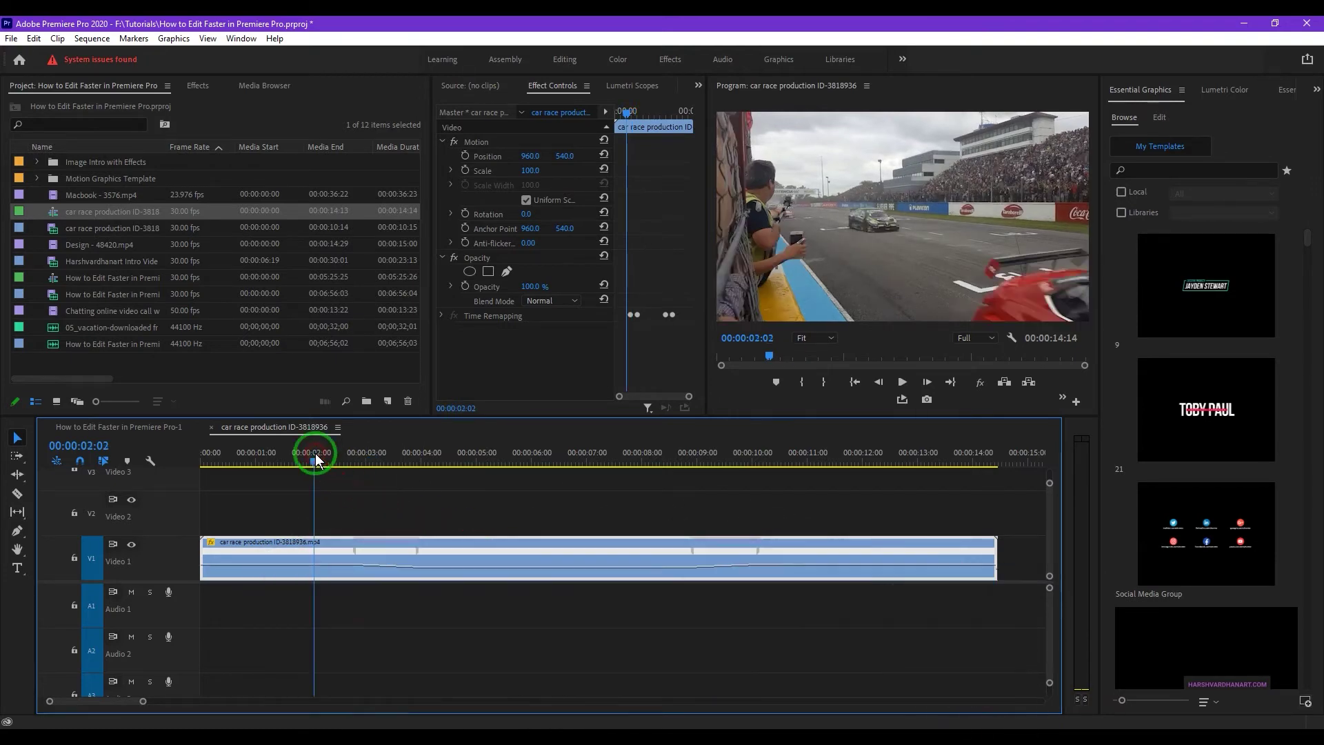
key("space")
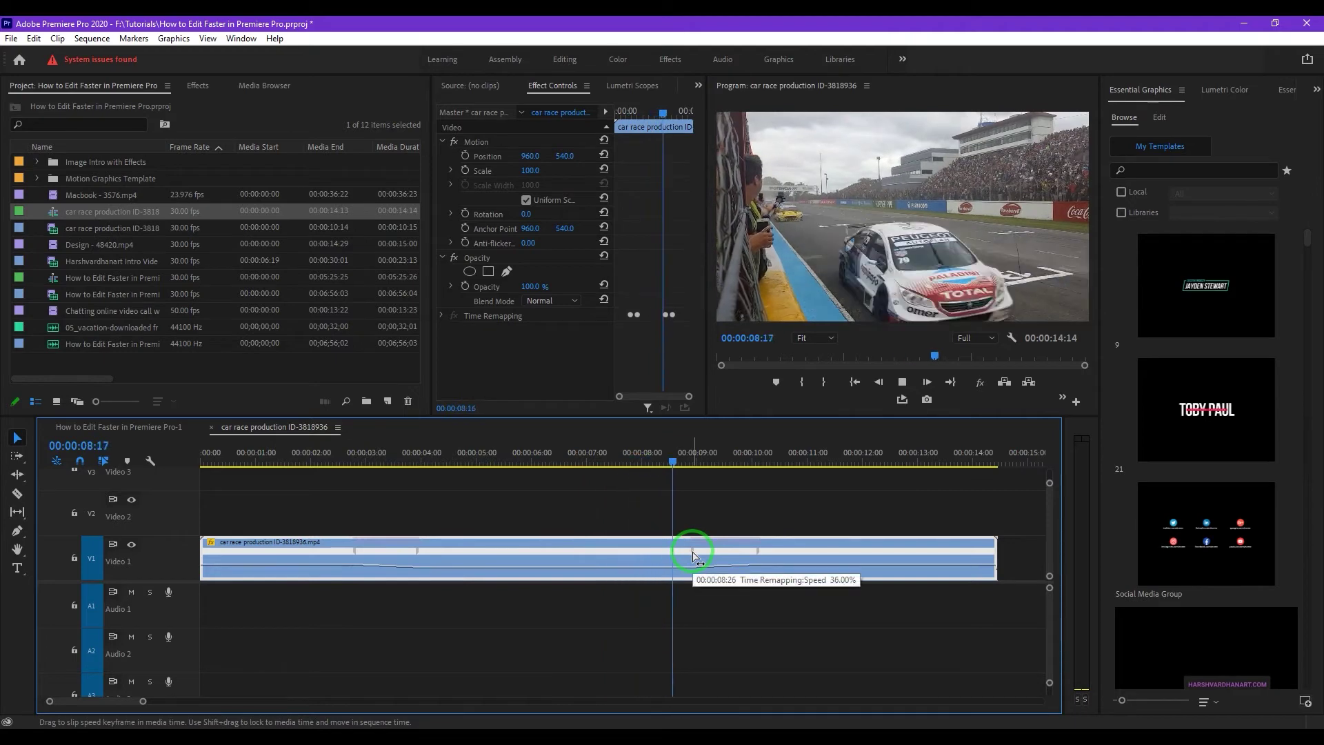
key("space")
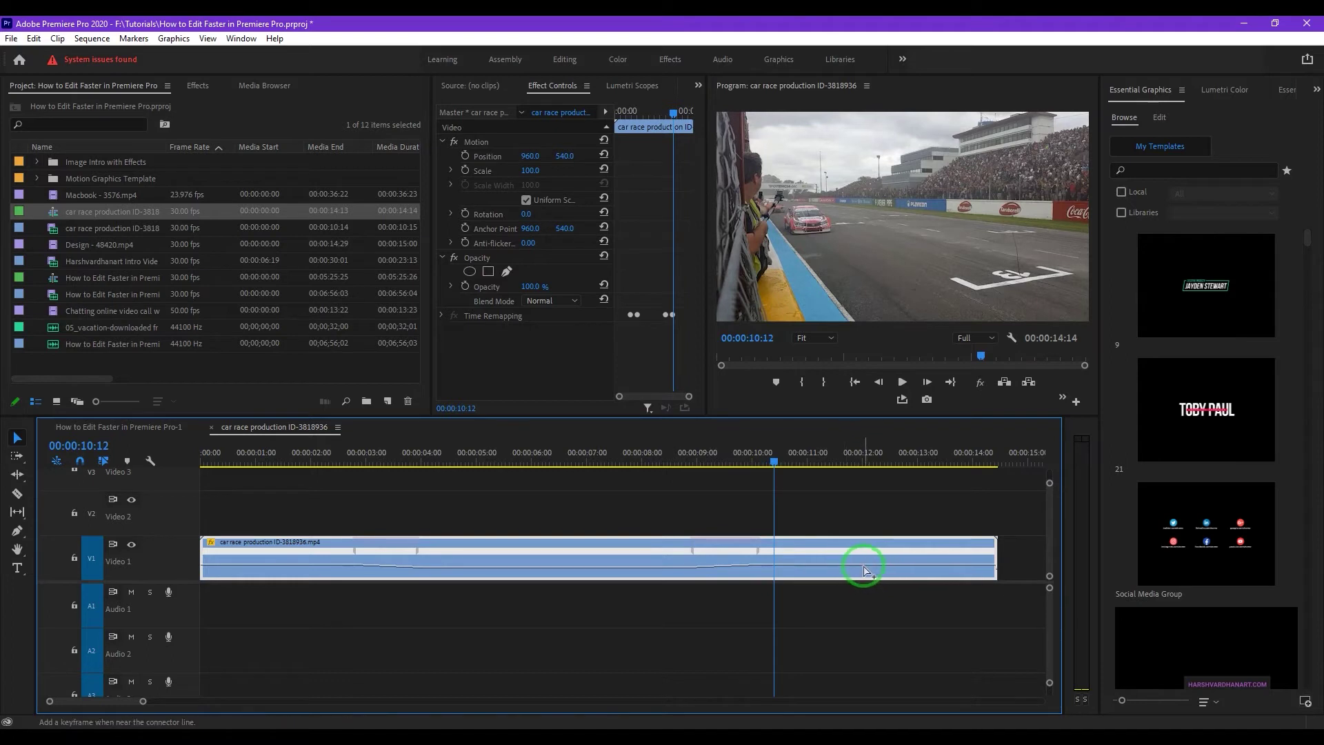
Add a speed keyframe at about 00:00:12:00 and raise the speed of the section between it and the second speed ramp
left_click(863, 567, "ctrl")
left_click_drag(836, 567, 773, 455)
left_click_drag(691, 360, 689, 357)
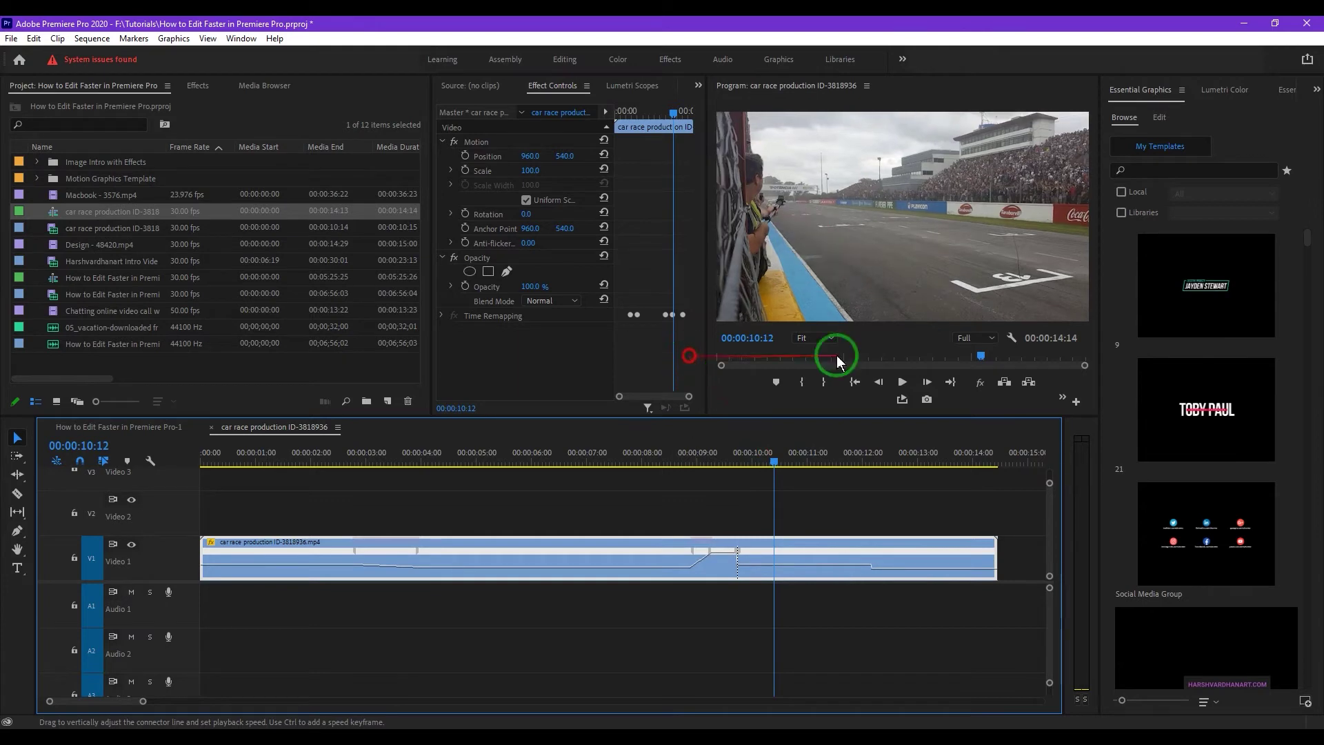
Play back the sped-up section near the end of the race clip
left_click(635, 459)
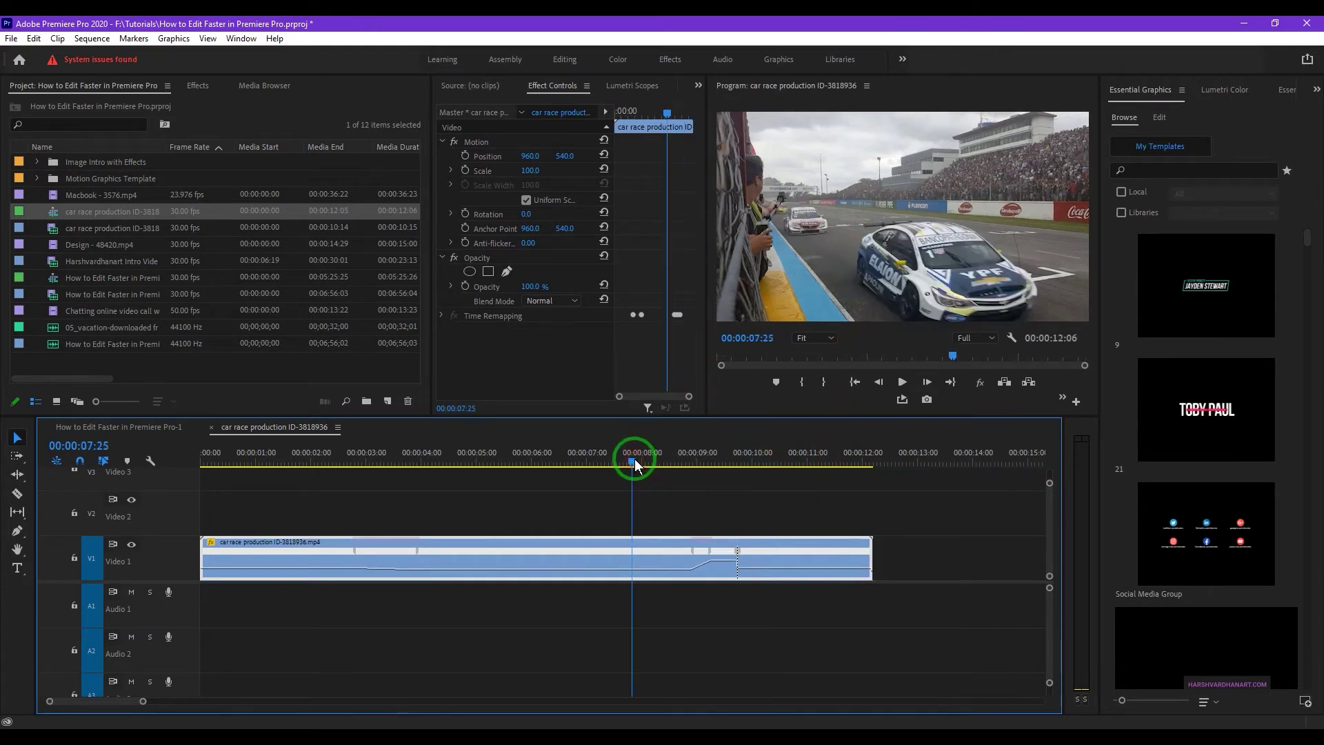
left_click(547, 466)
key("space")
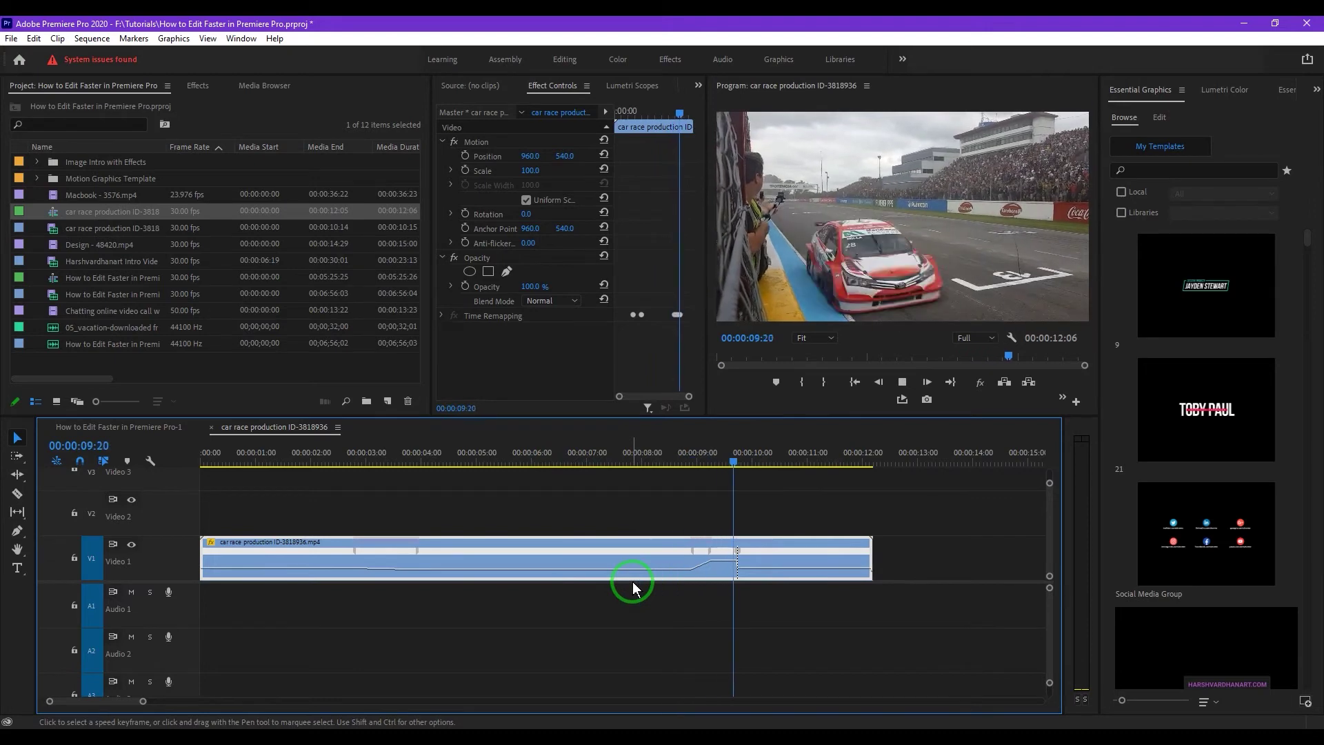
key("space")
key("space")
key("space")
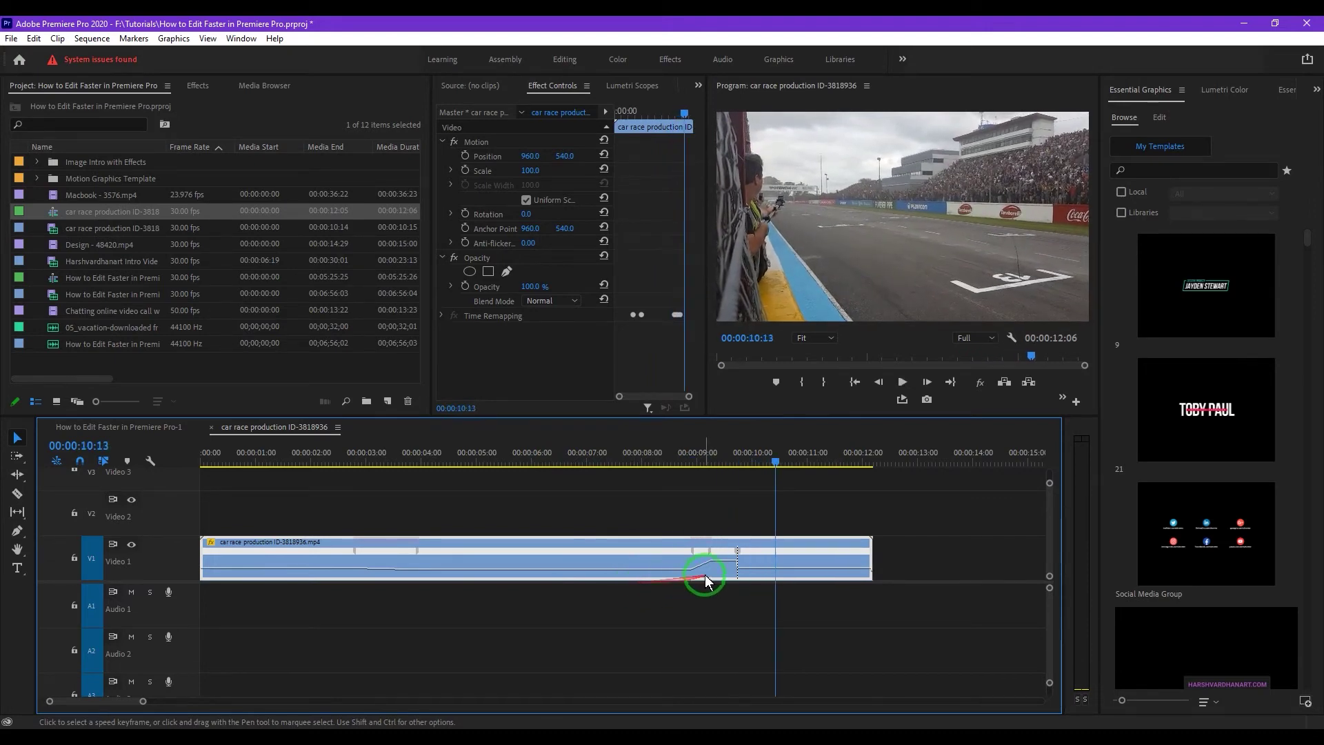
Split the last speed keyframe into a gradual transition and play back the clip's slow section
mouse_move(743, 558)
left_mouse_down()
mouse_move(757, 555)
mouse_move(731, 556)
left_mouse_up()
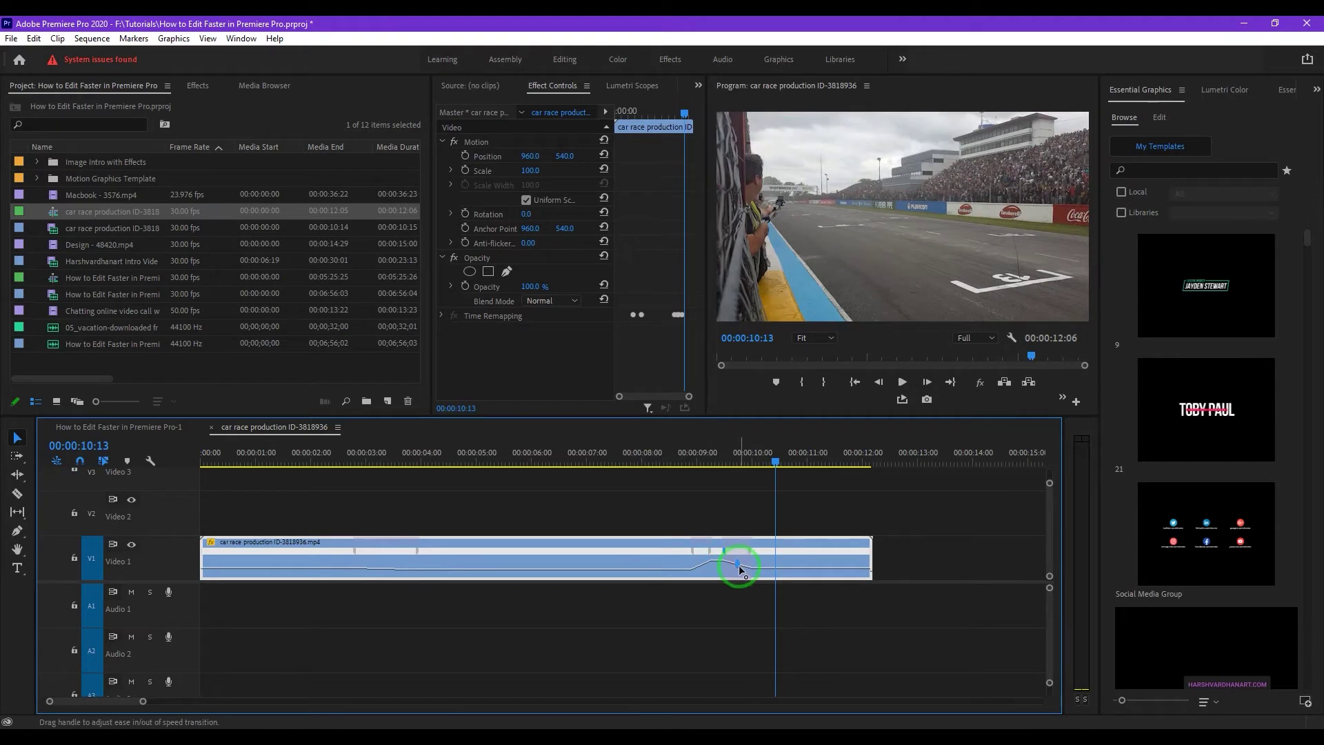
left_click(340, 458)
key("space")
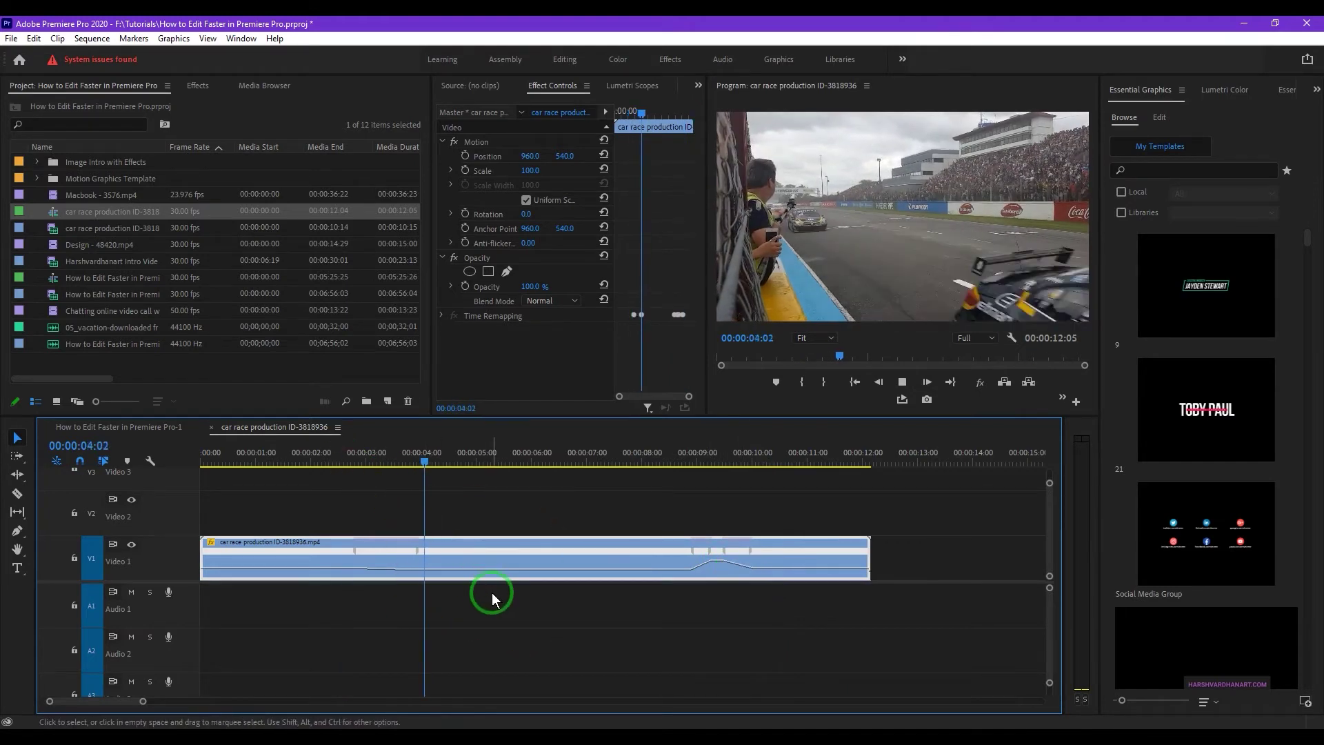
left_click(429, 459)
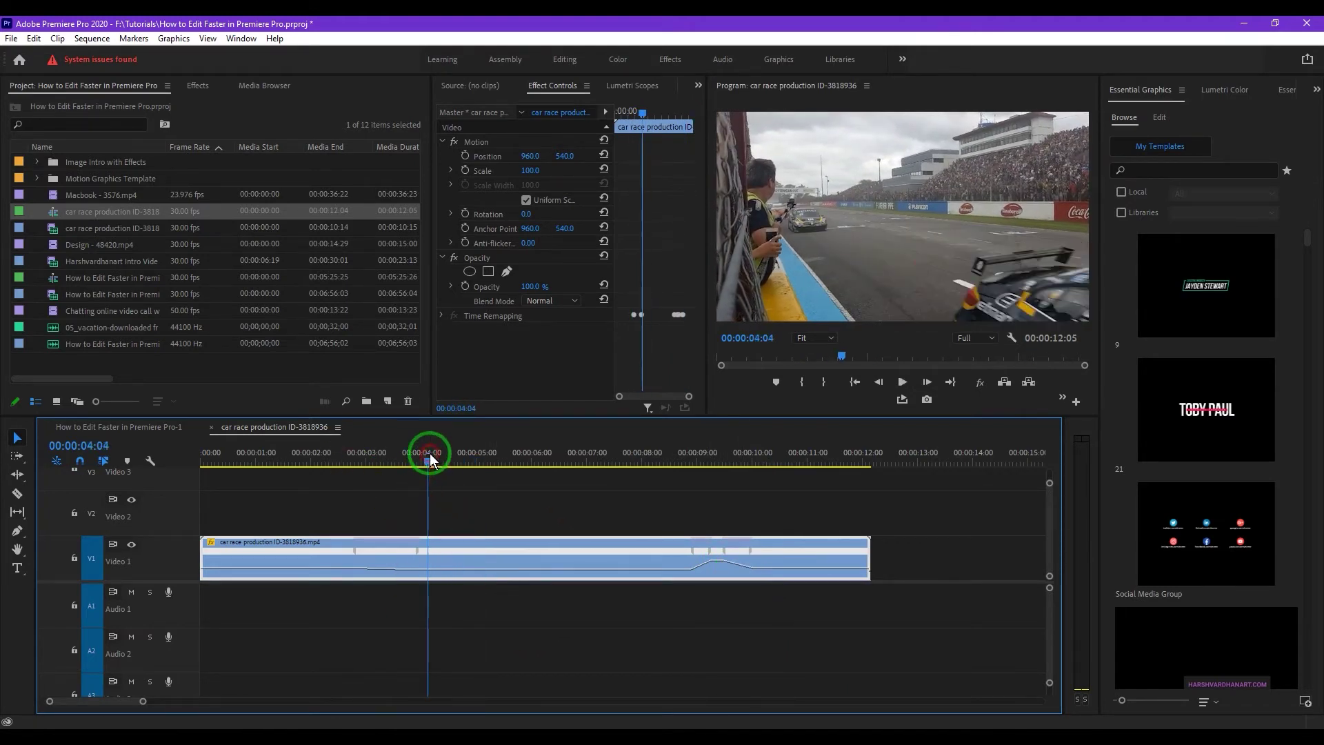
key("space")
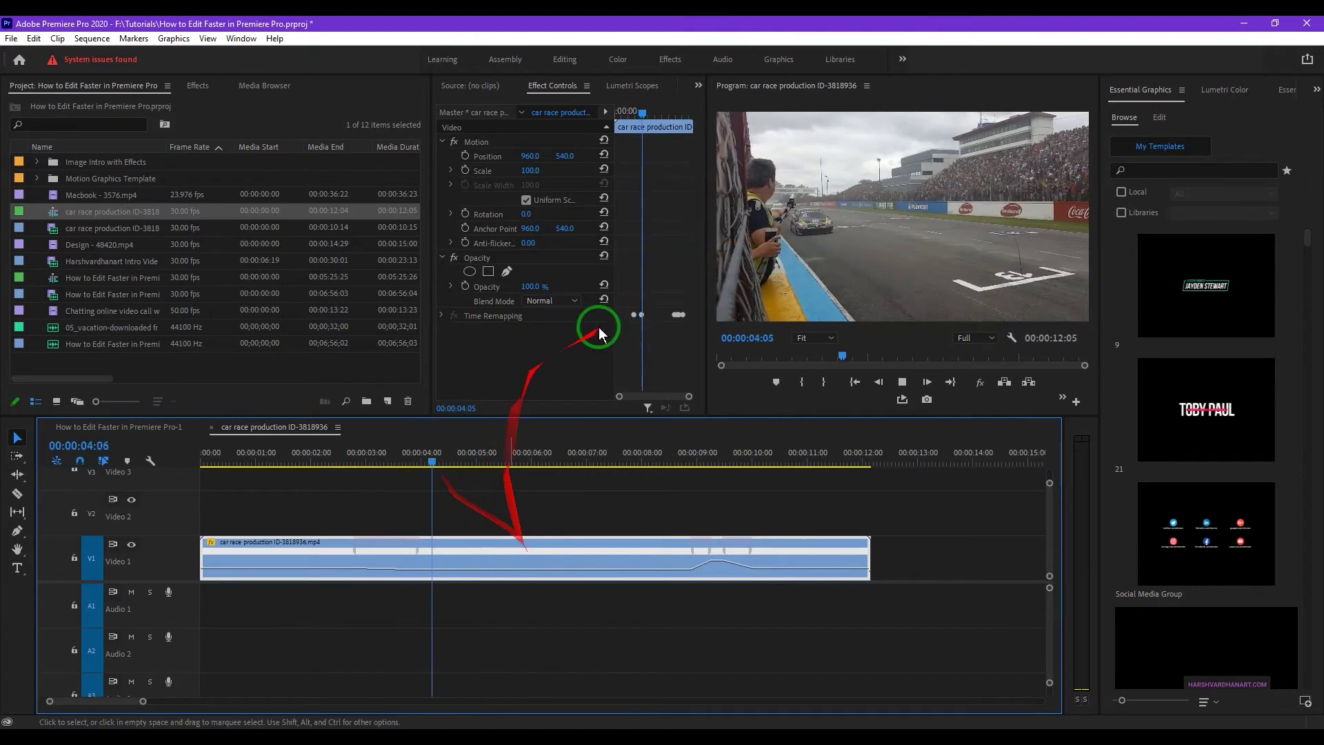
key("space")
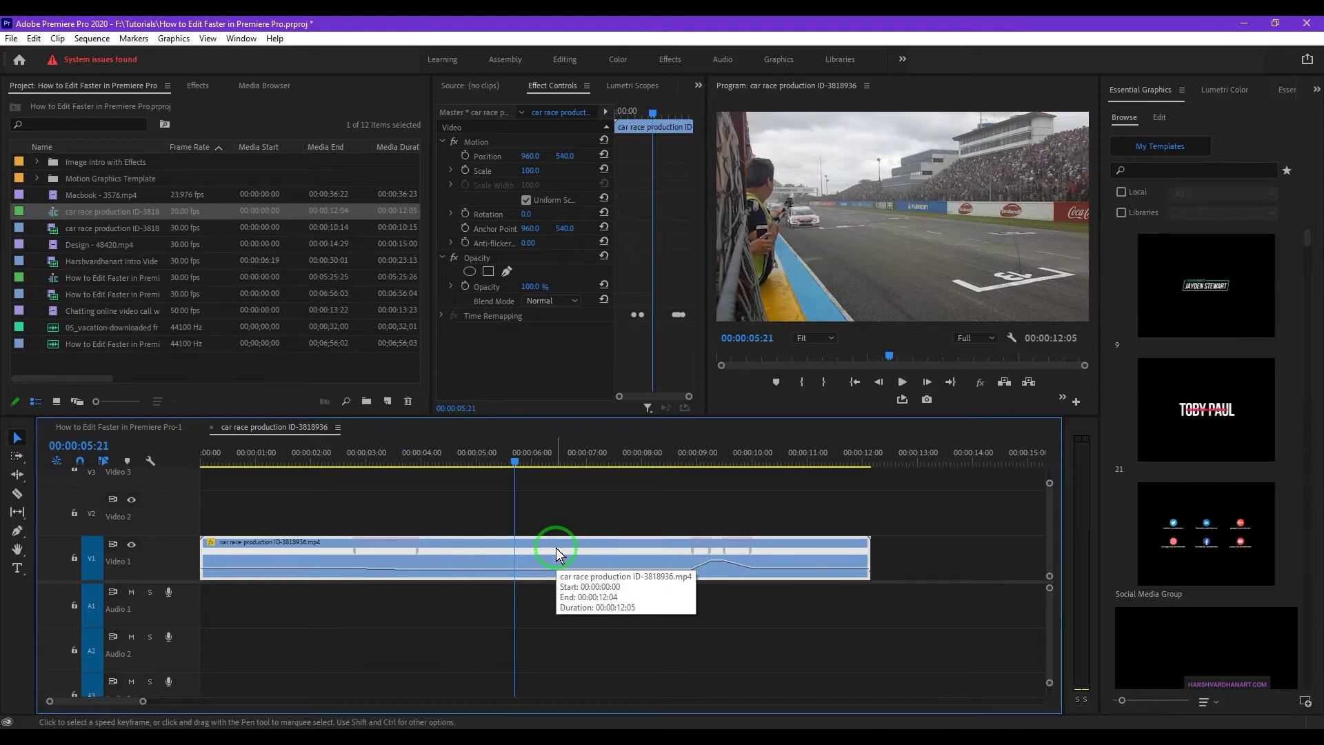
Play back the slow section of the race clip from about 00:00:03:24
left_click(410, 456)
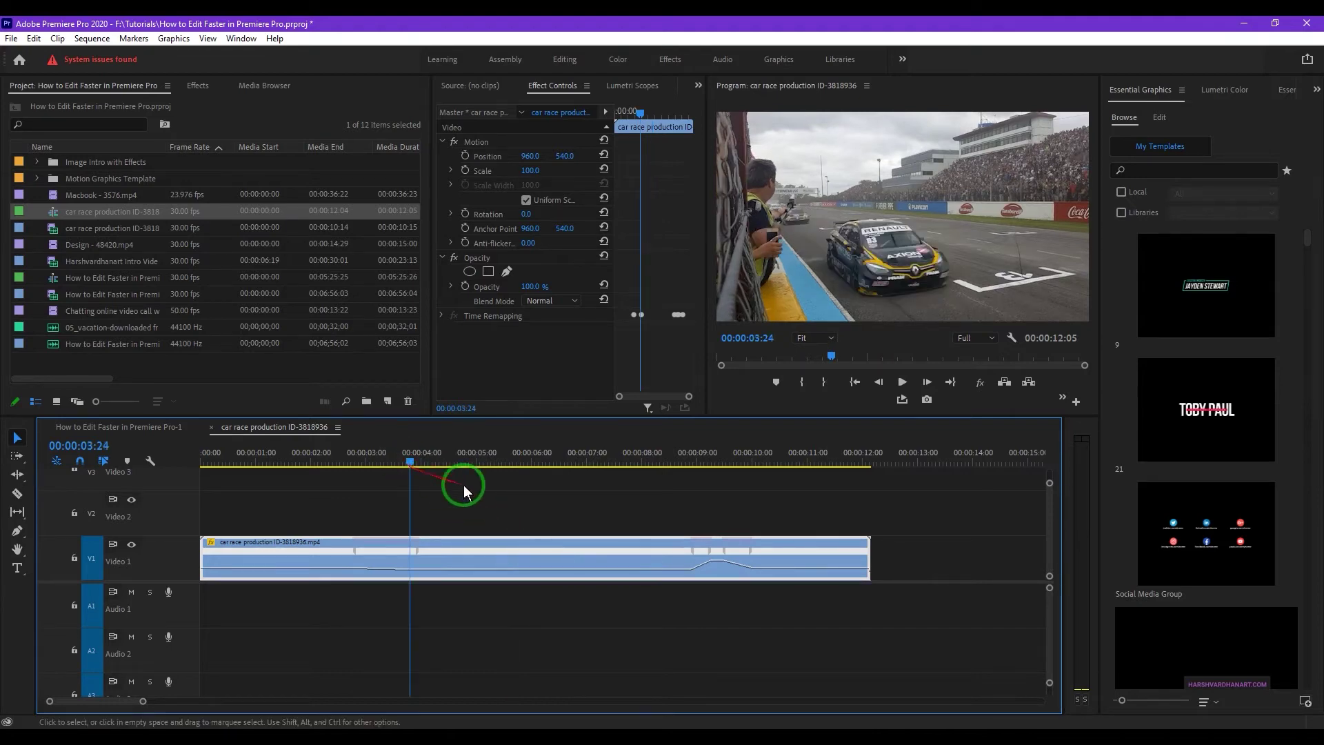
key("space")
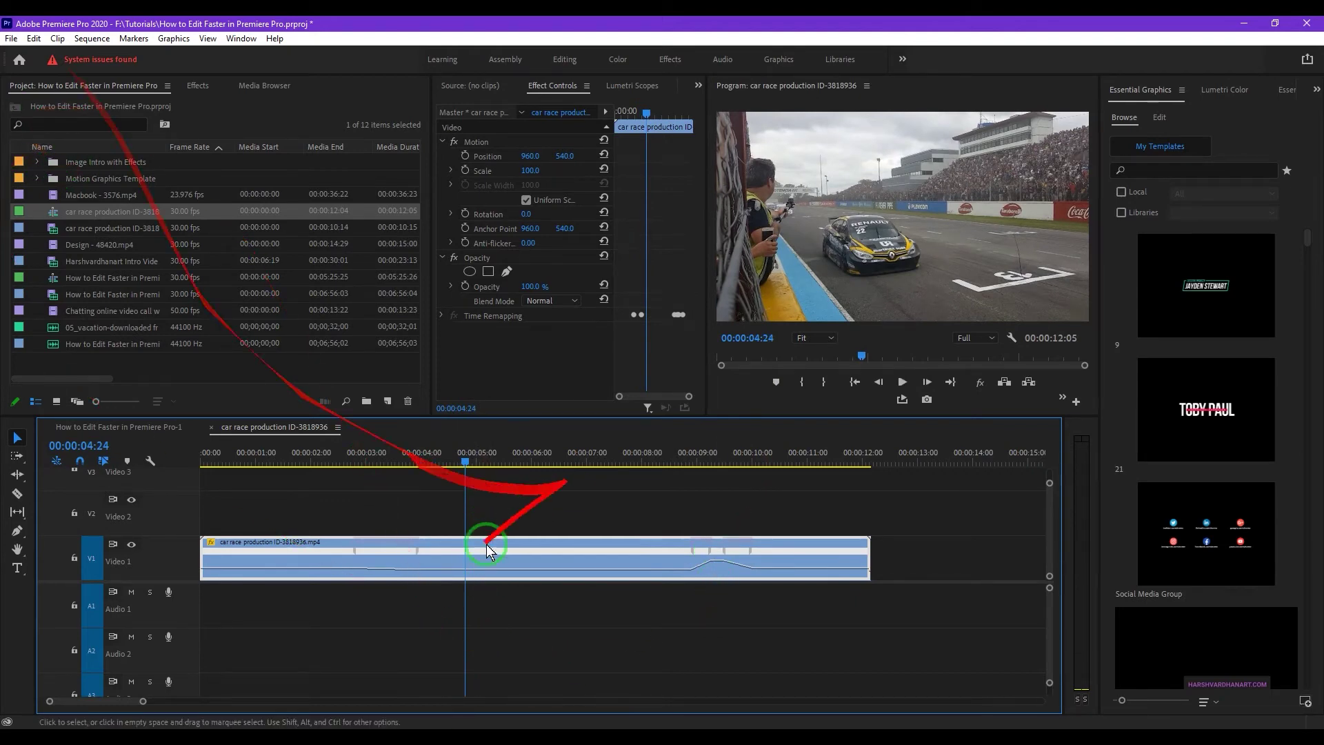
left_click(409, 461)
left_click_drag(412, 464, 453, 495)
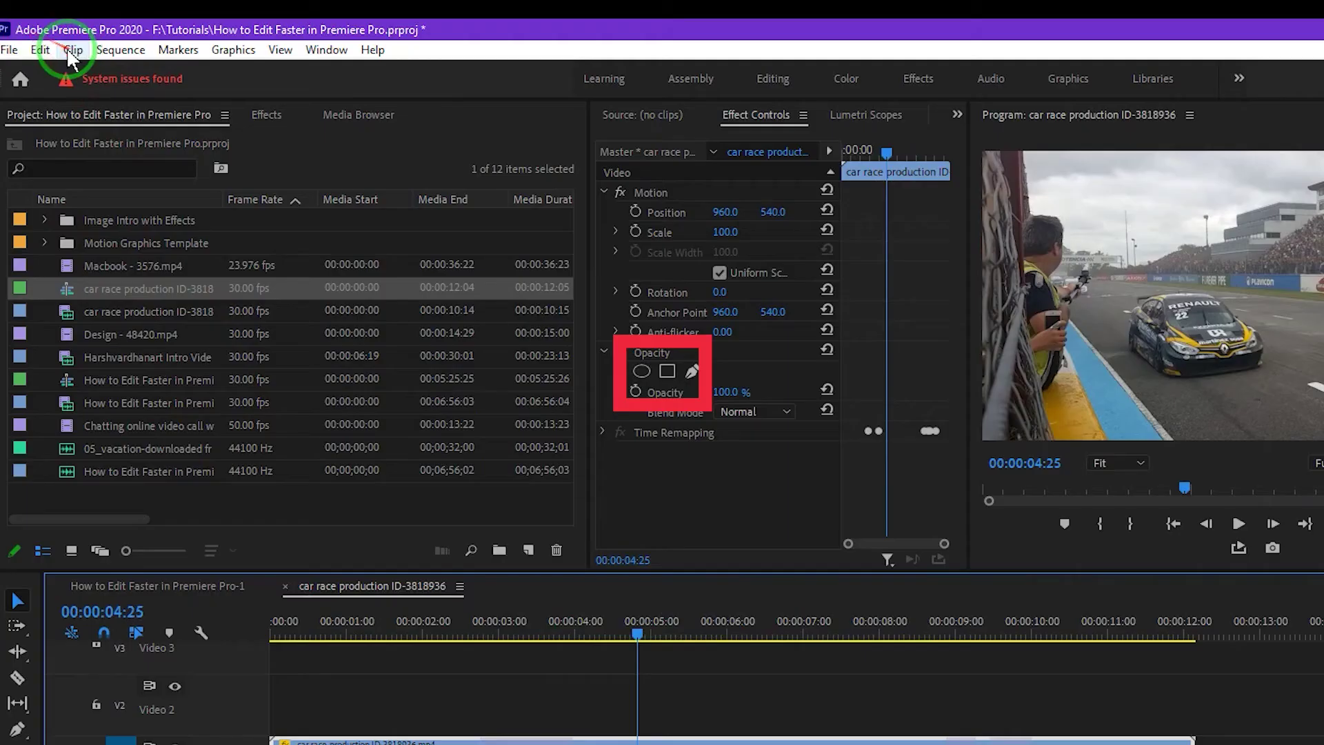
Set the race clip's time interpolation to Optical Flow
left_click(57, 40)
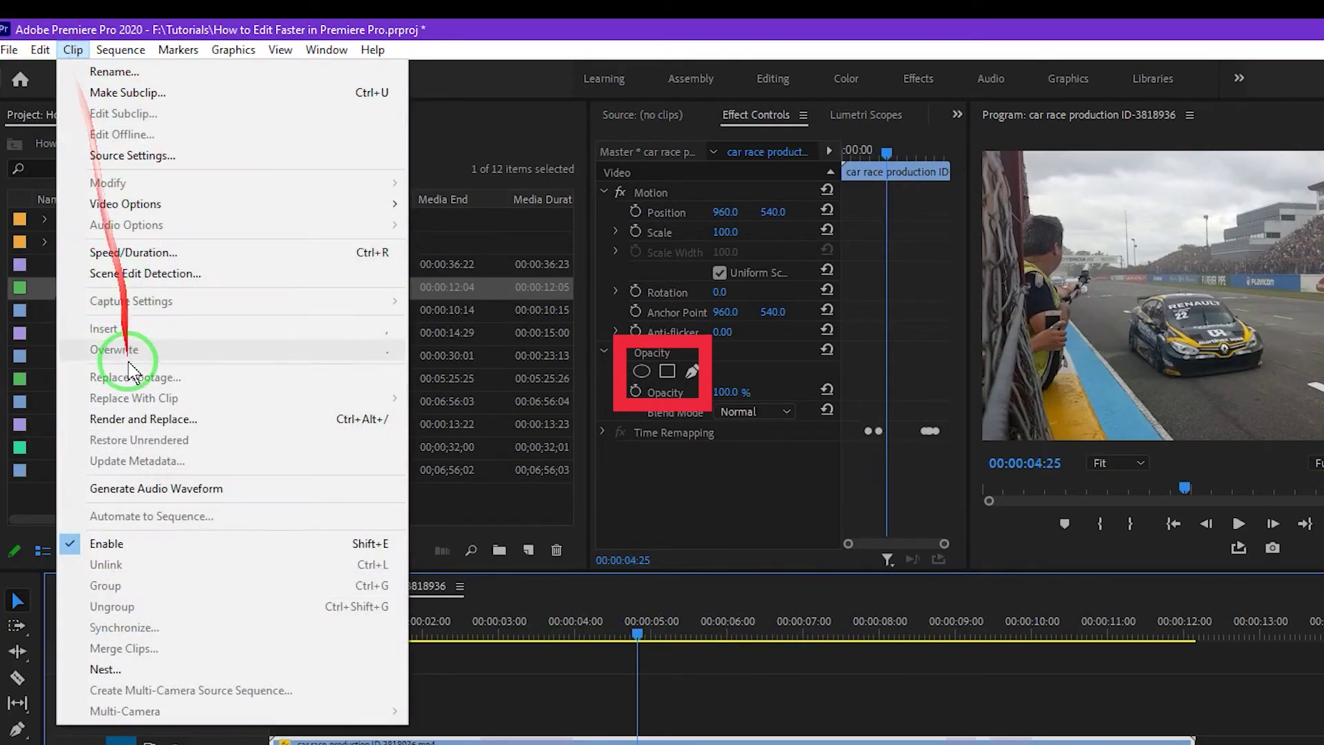
mouse_move(167, 207)
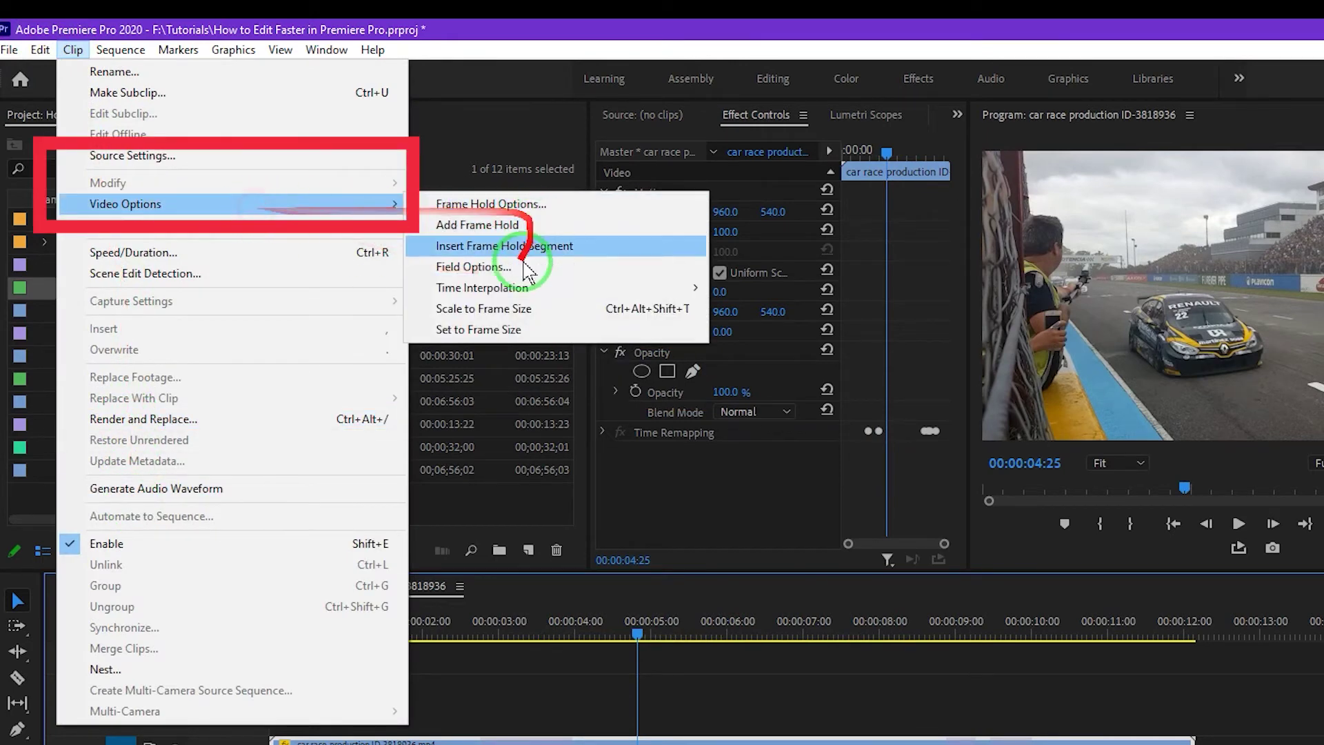
mouse_move(501, 291)
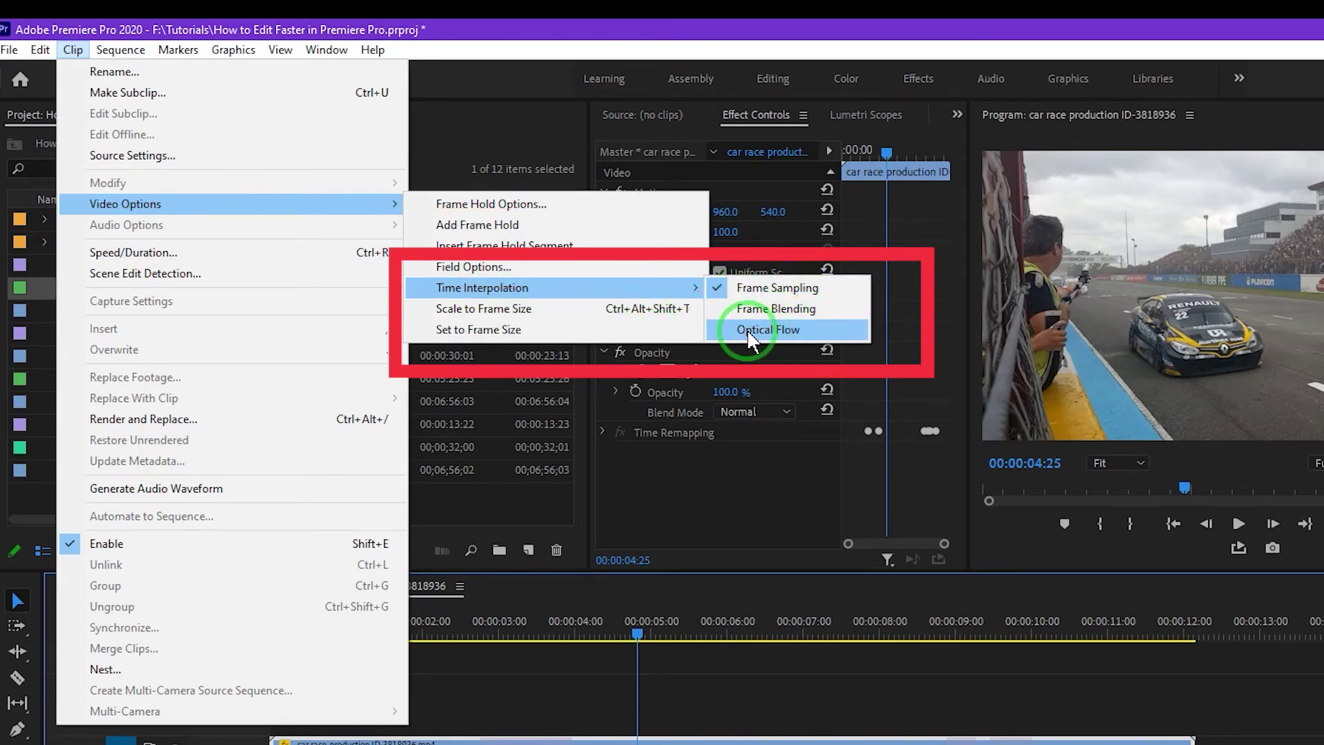
left_click(768, 329)
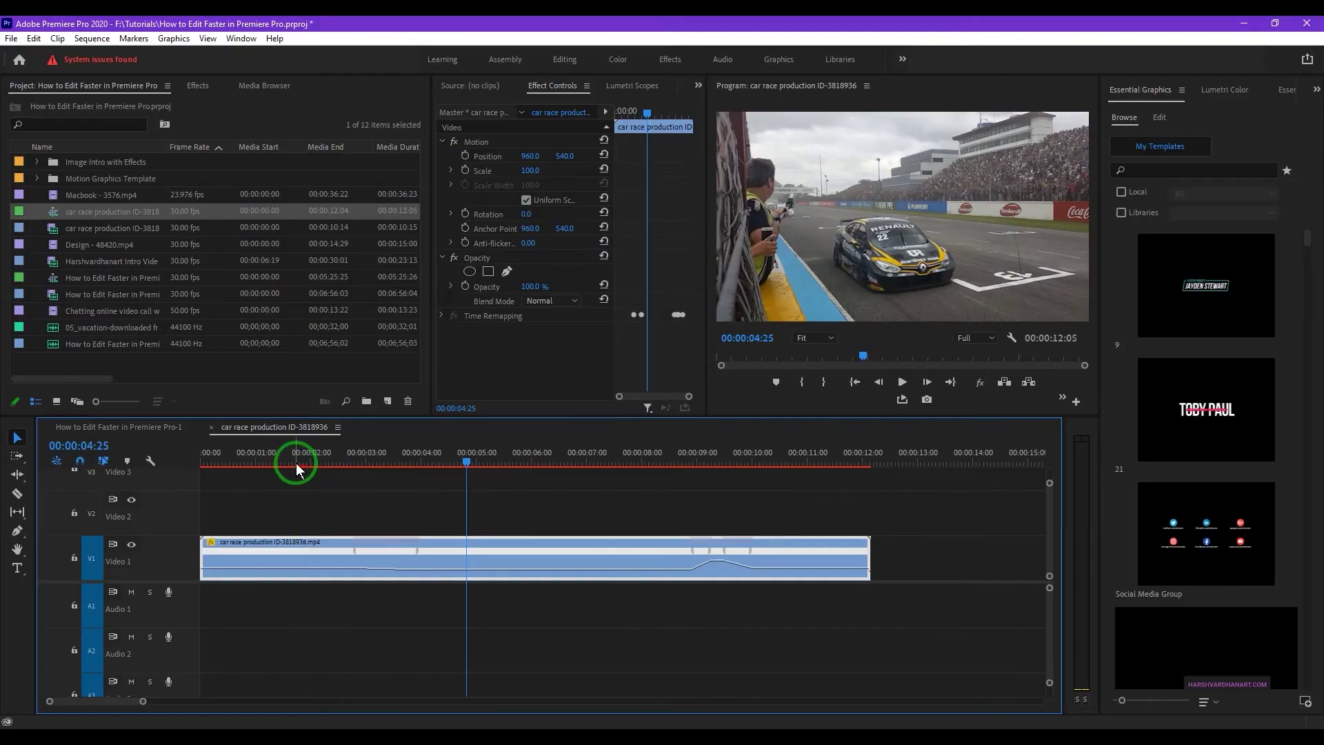
Play back the race clip from about 00:00:01:15, postponing the break reminder by 8 minutes
left_click(284, 462)
key("space")
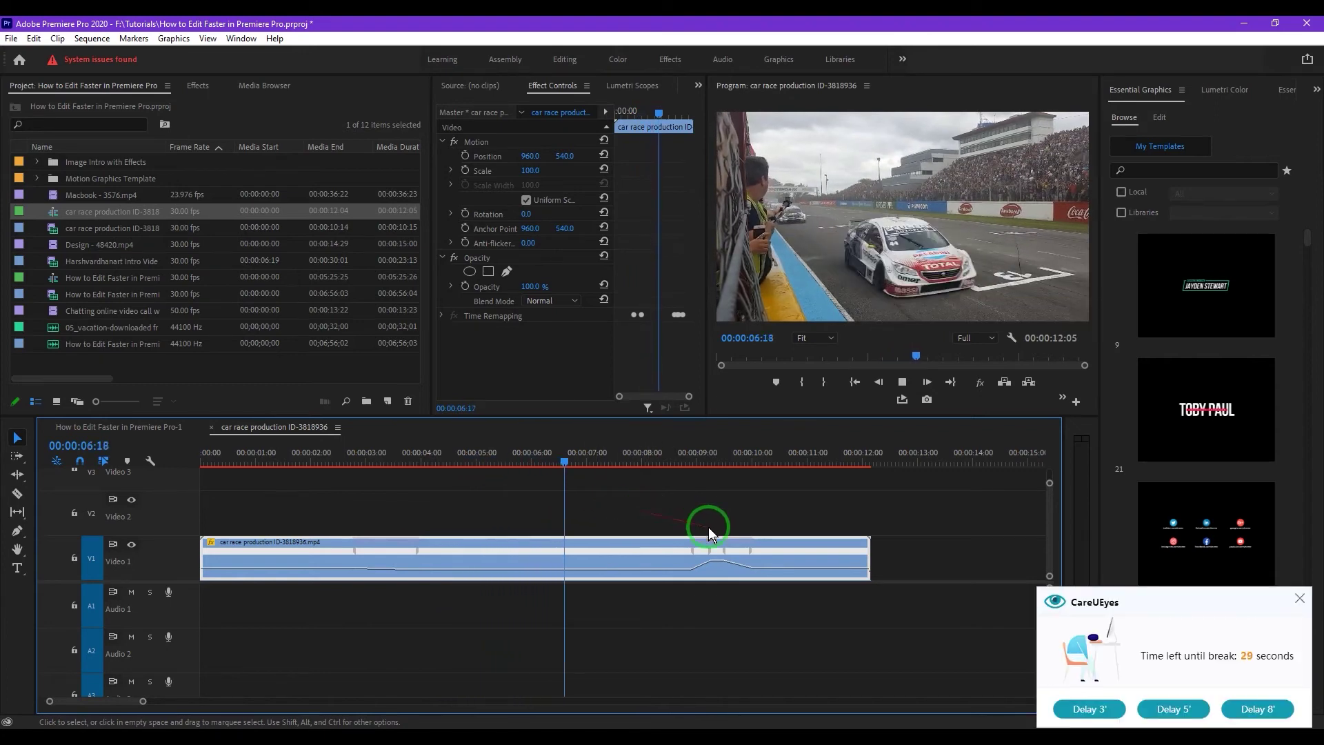
left_click(1257, 709)
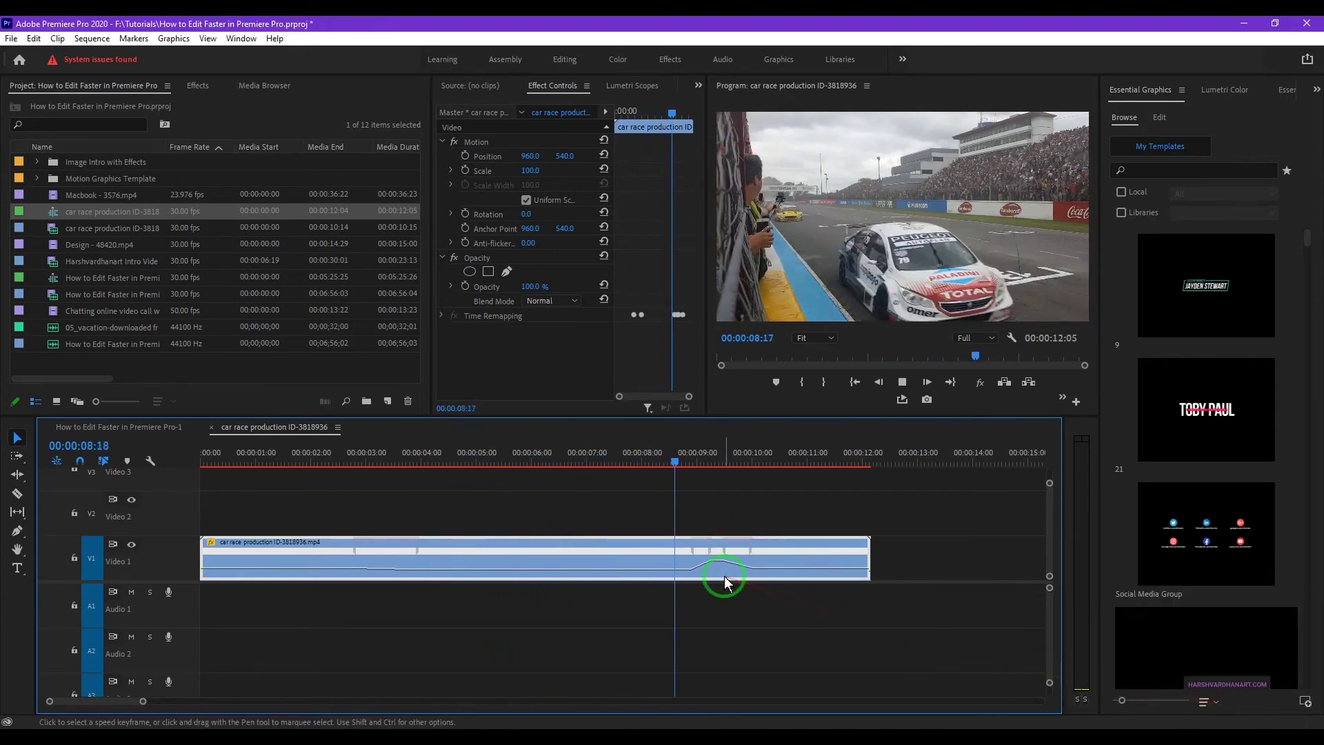
key("space")
left_click(540, 525)
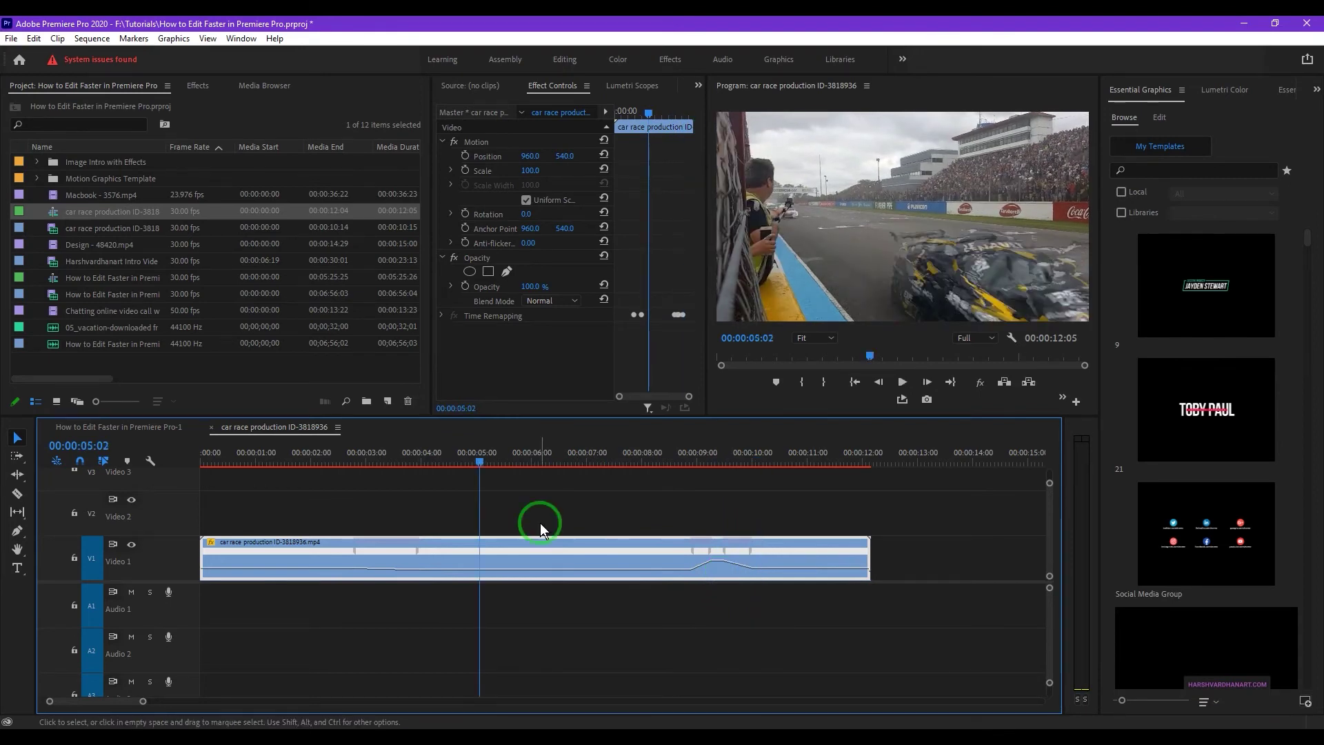
Replay the beginning of the slowed section from about 00:00:02:12 to check its motion
left_click(426, 465)
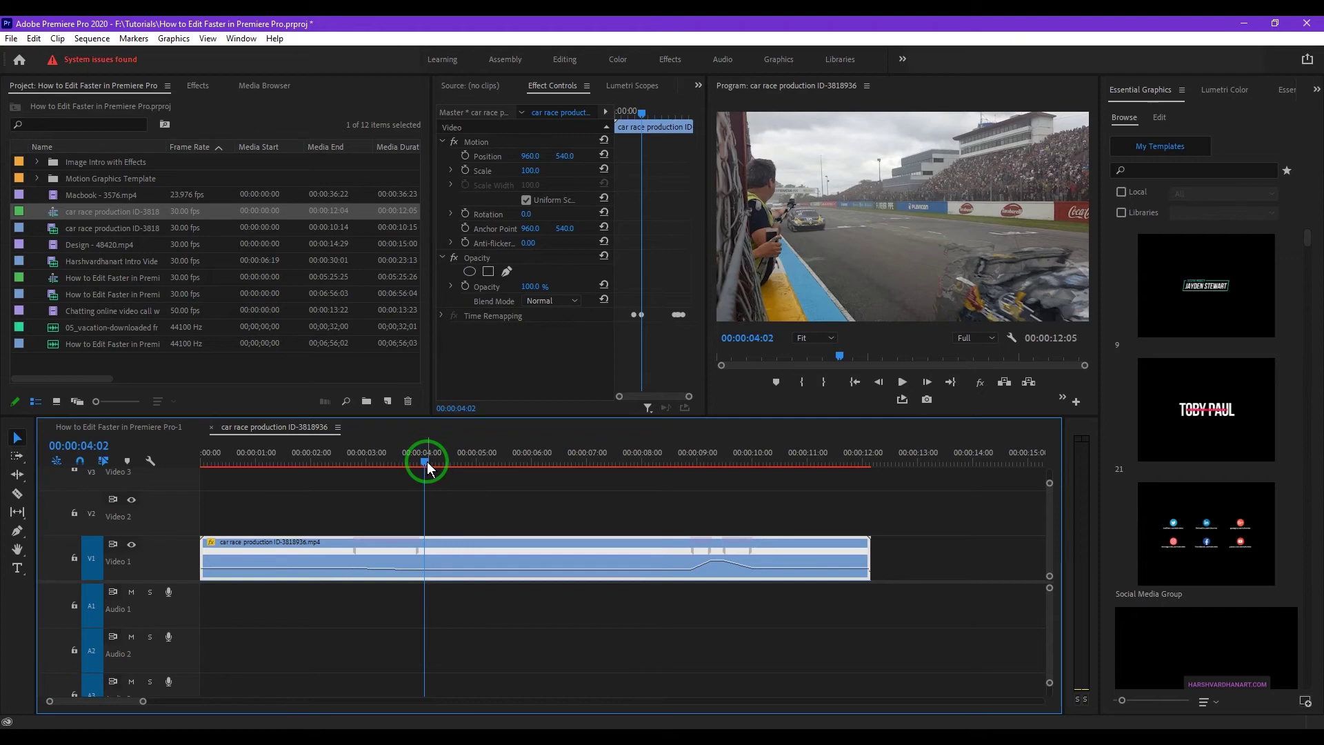
left_click(334, 458)
key("space")
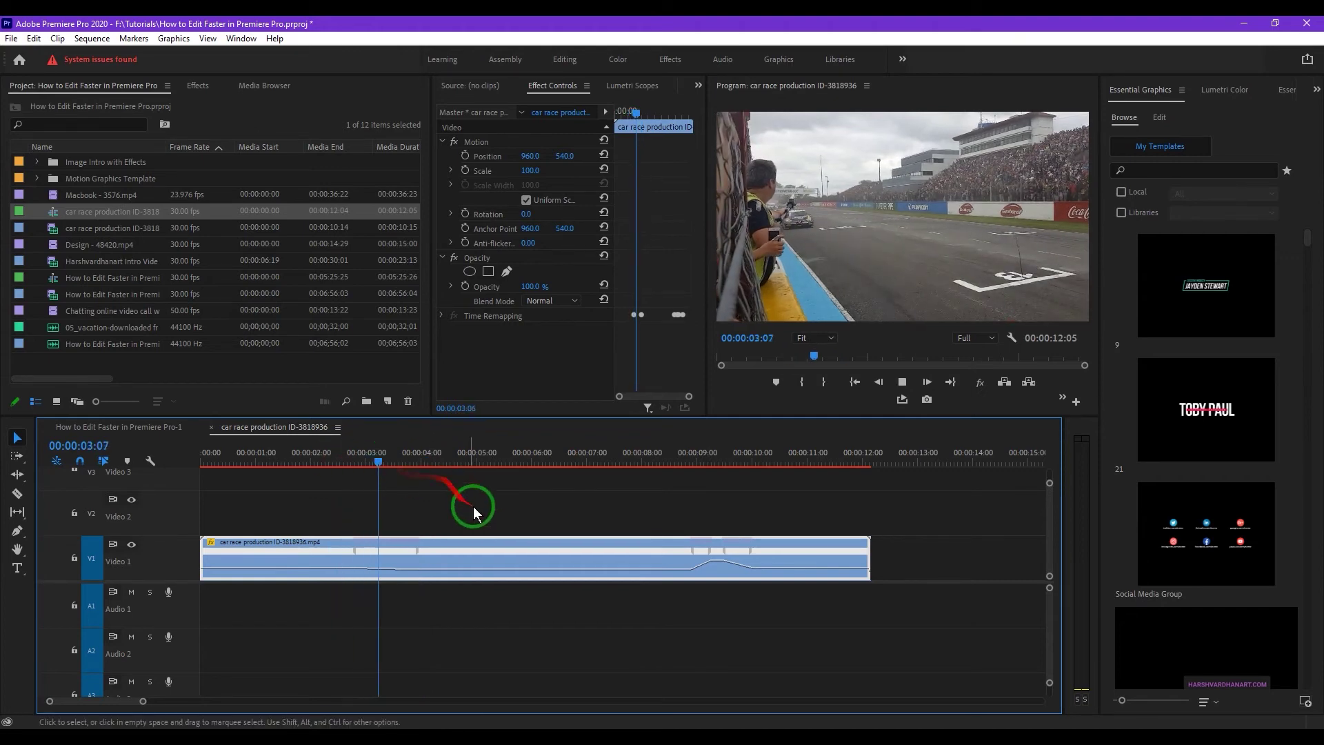
key("space")
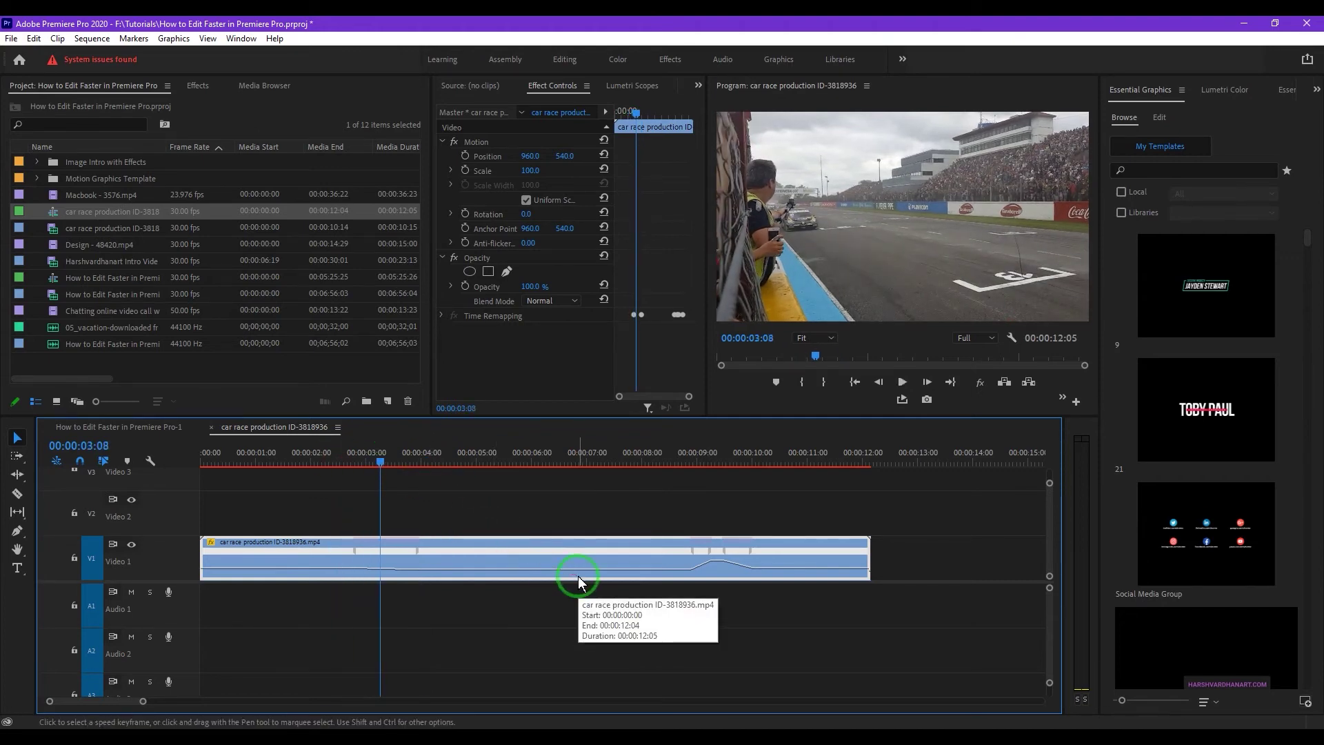
Undo the Optical Flow setting and all the speed-ramp edits on the race clip
key("ctrl")
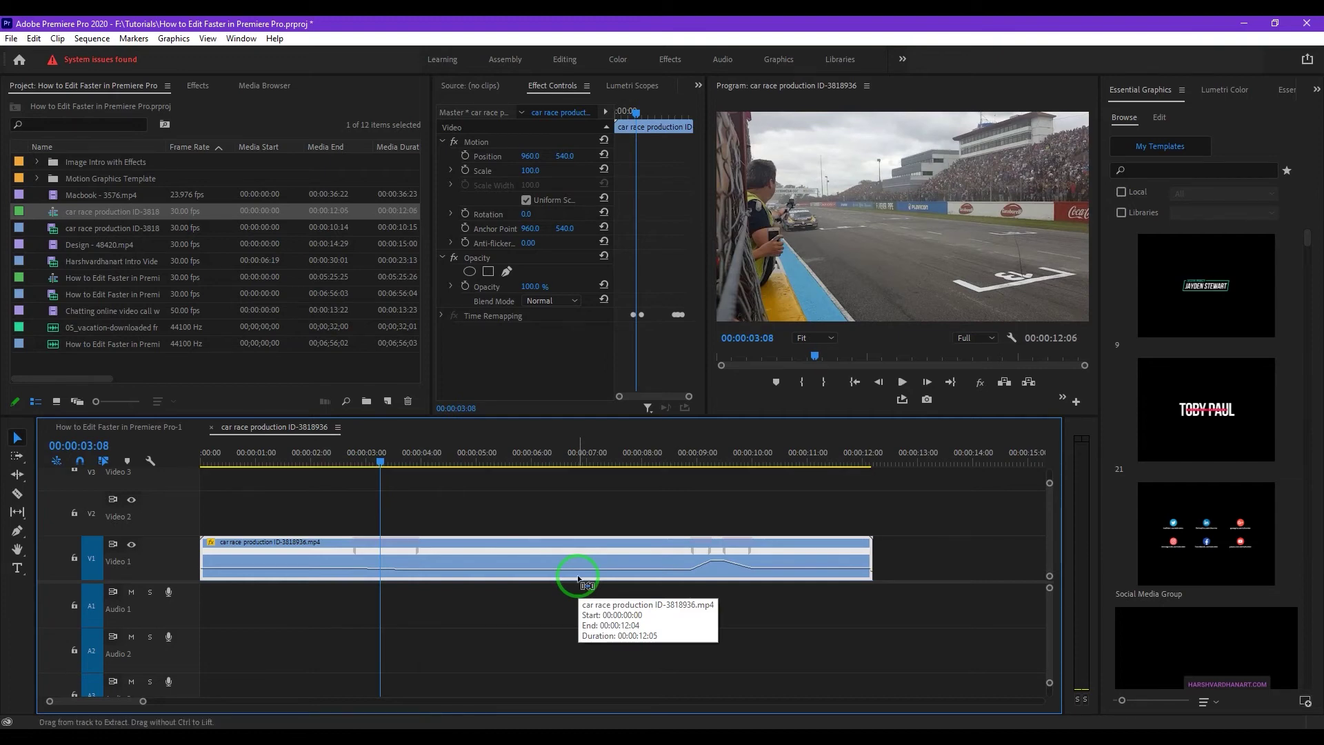
key("ctrl+z")
key("ctrl+z")
key("ctrl+z")
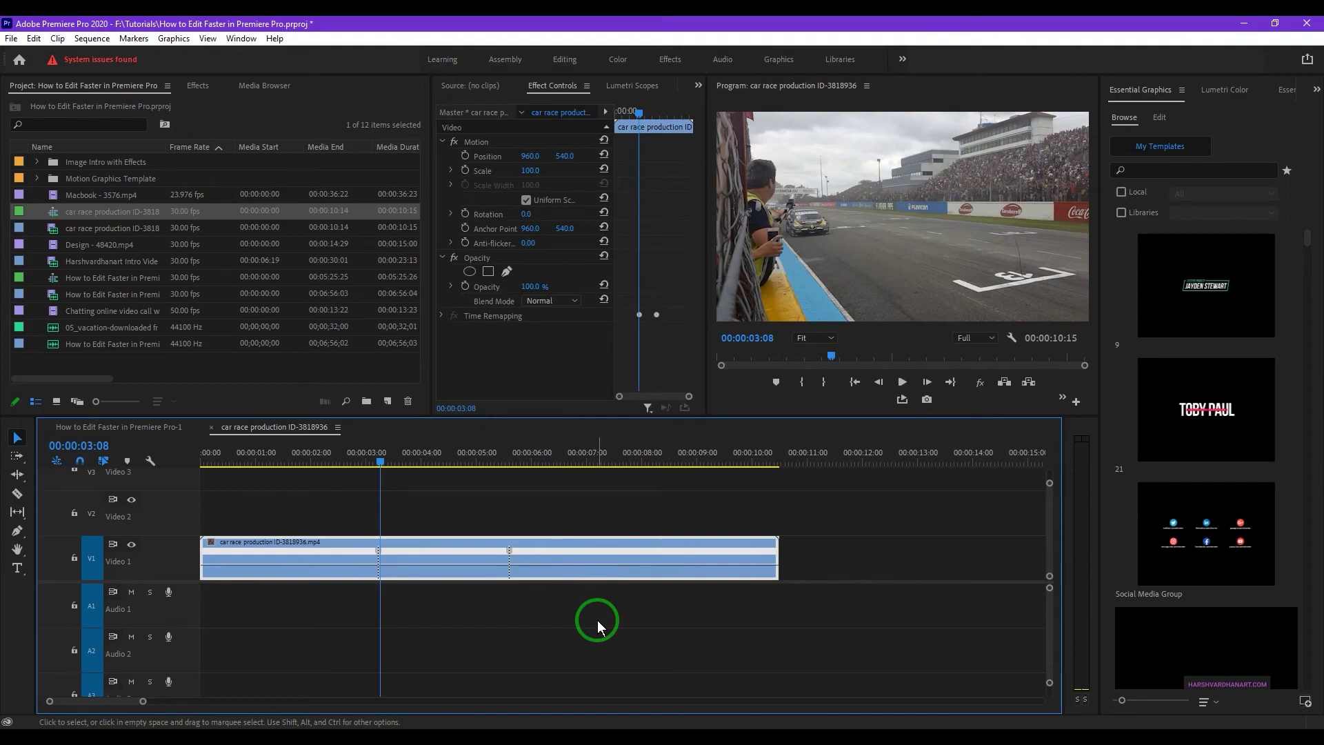
Speed up the race clip with the Rate Stretch tool to end at 00:00:03:08, and play it back
key("b")
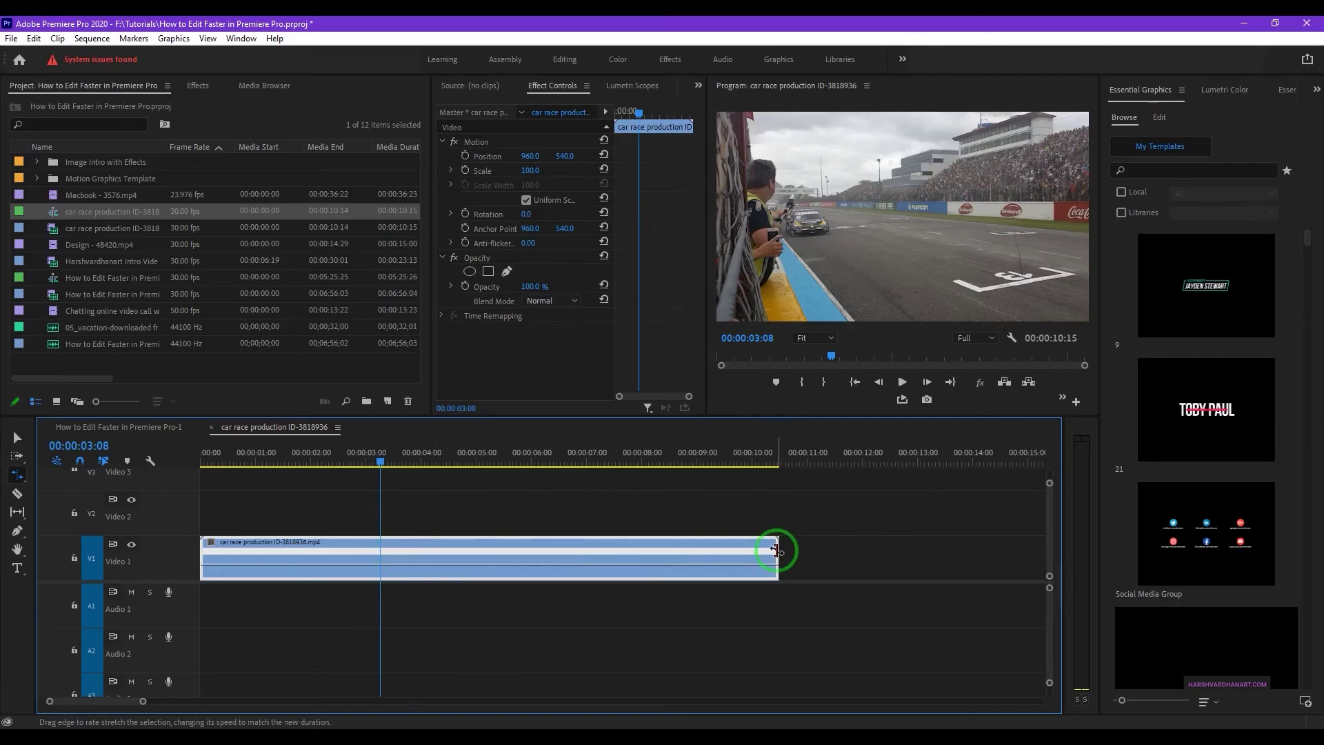
left_click_drag(778, 550, 376, 543)
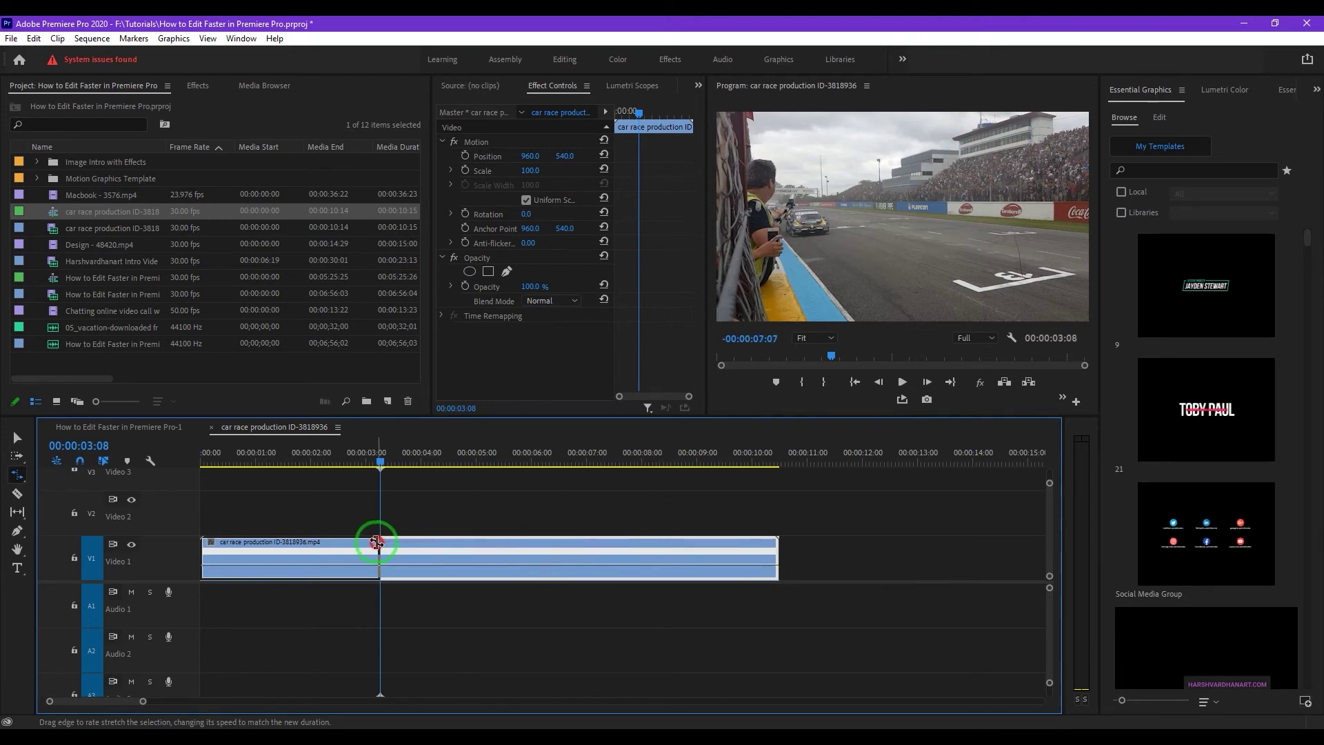
left_click_drag(219, 462, 190, 464)
key("space")
key("space")
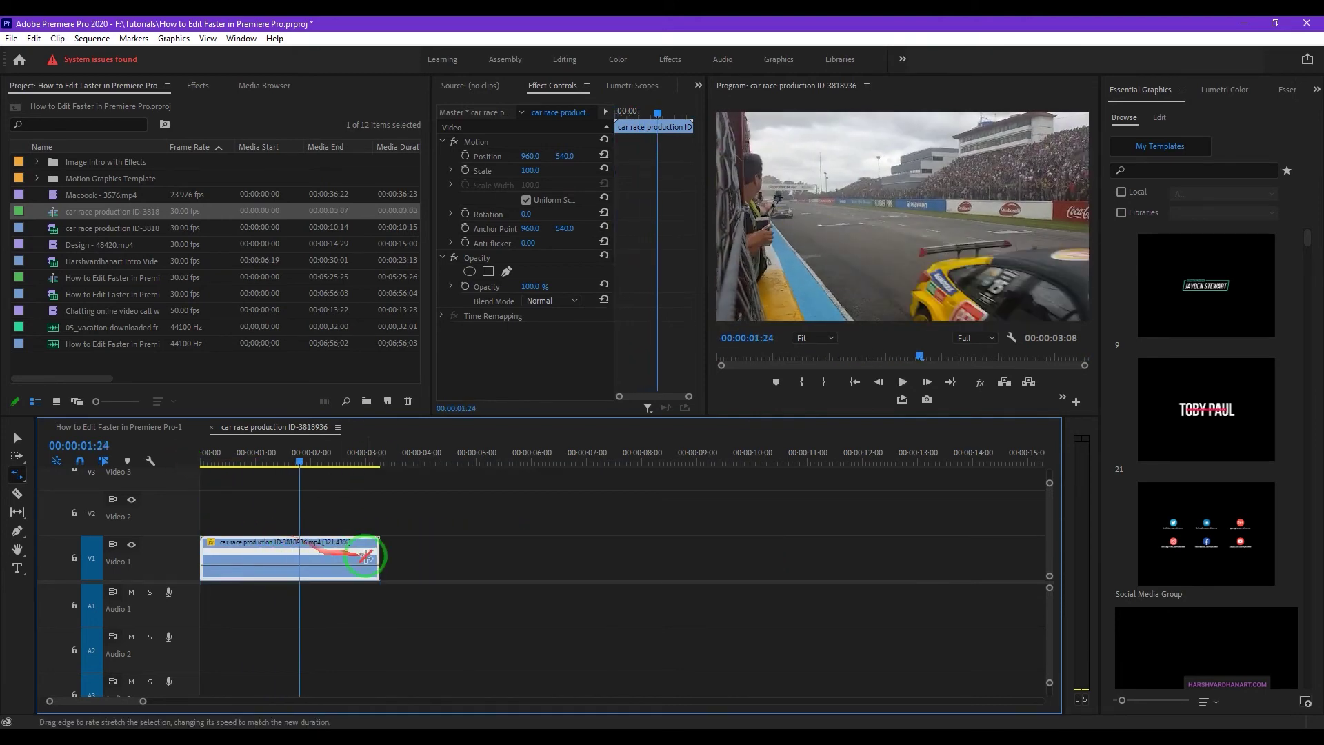
Slow the clip by rate-stretching it to a duration of 00:00:16:28, play it back, and undo both stretches
left_click_drag(377, 550, 933, 560)
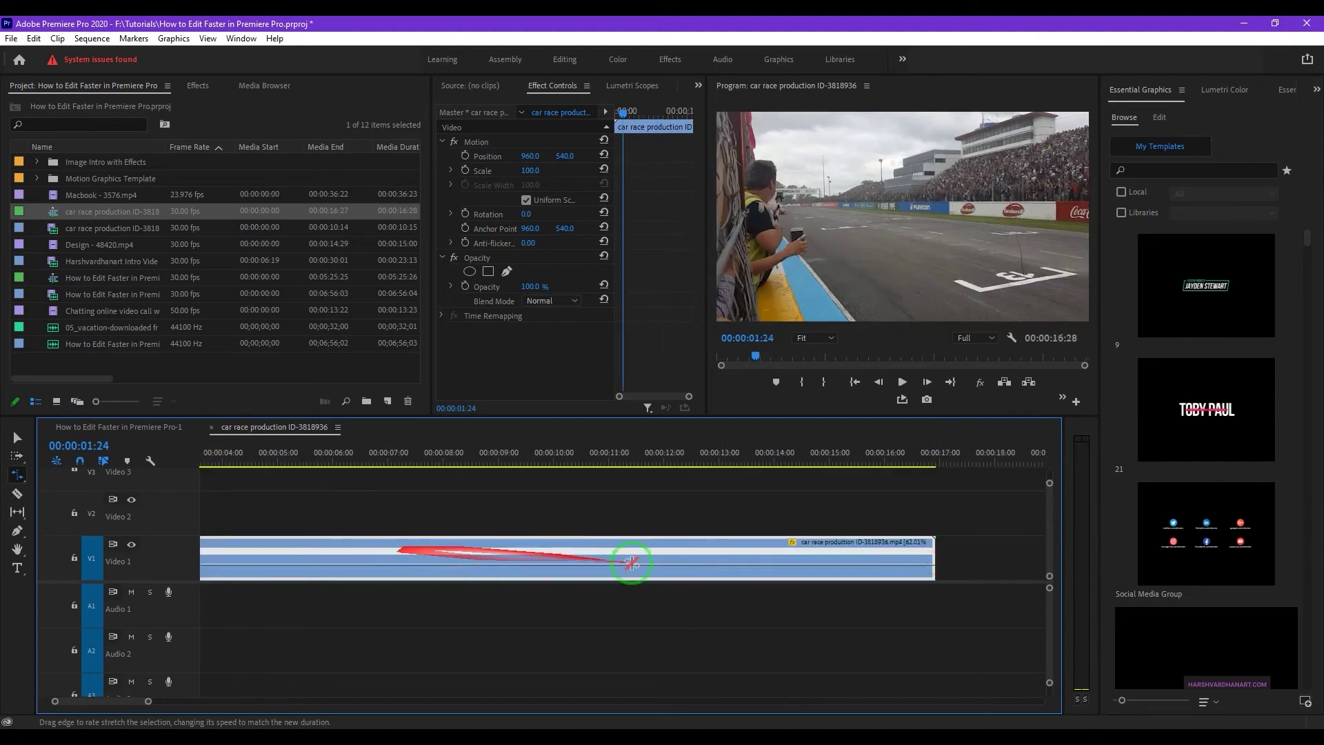
scroll(571, 569, "up", 3)
key("space")
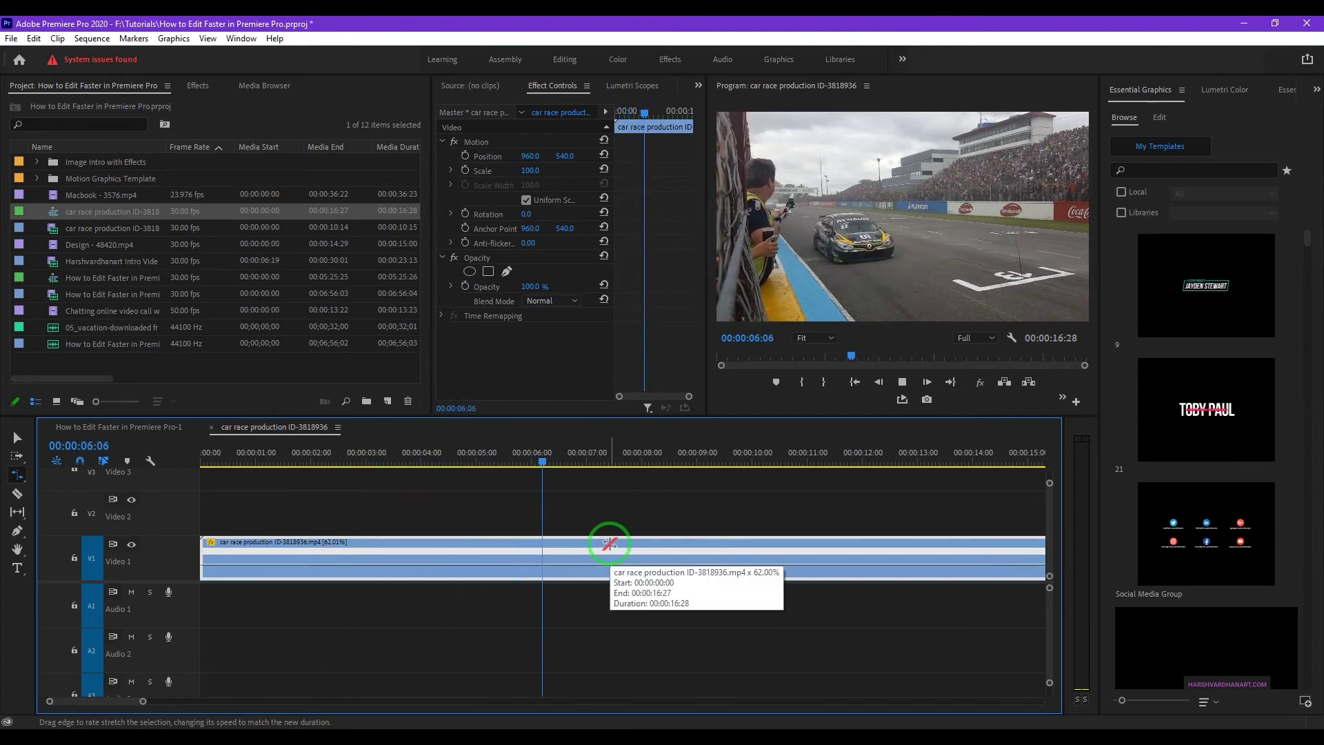
key("space")
key("ctrl+z")
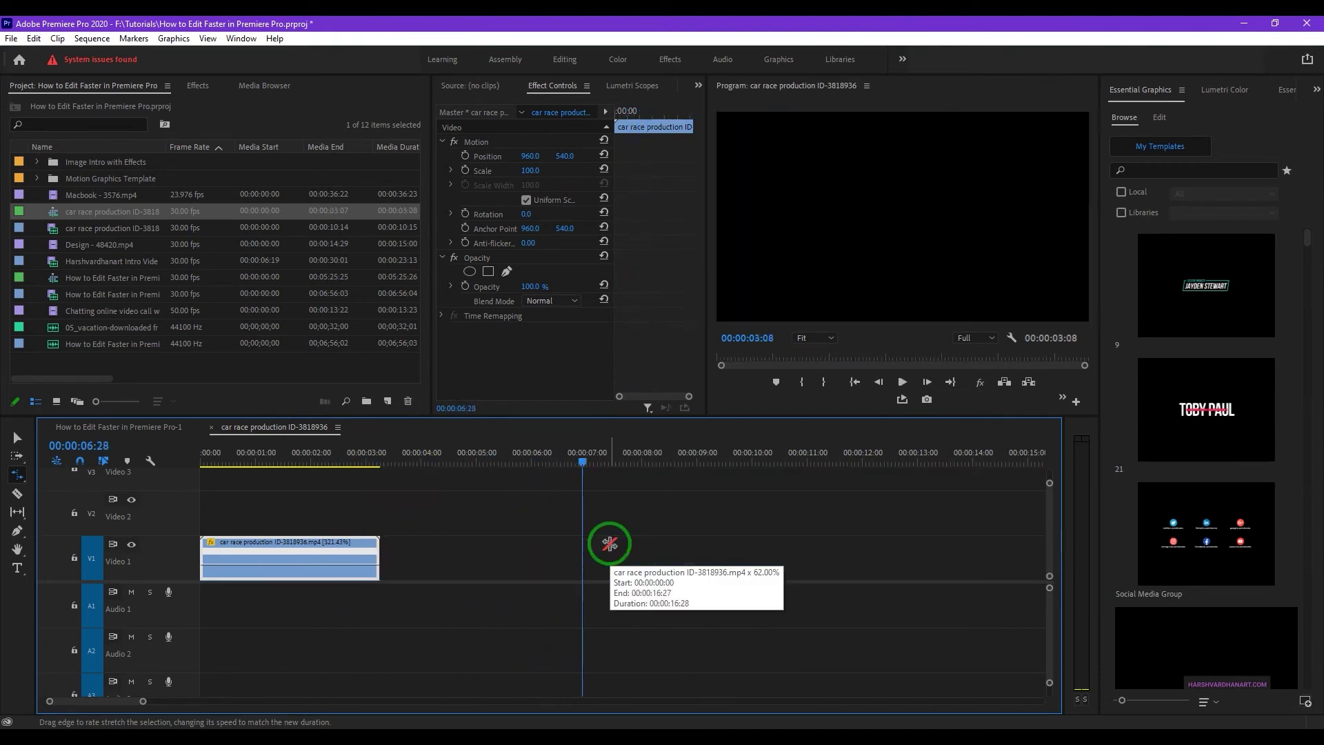
key("ctrl+z")
Split the race clip at 00:00:02:15 and 00:00:05:23 into three segments
left_click(339, 458)
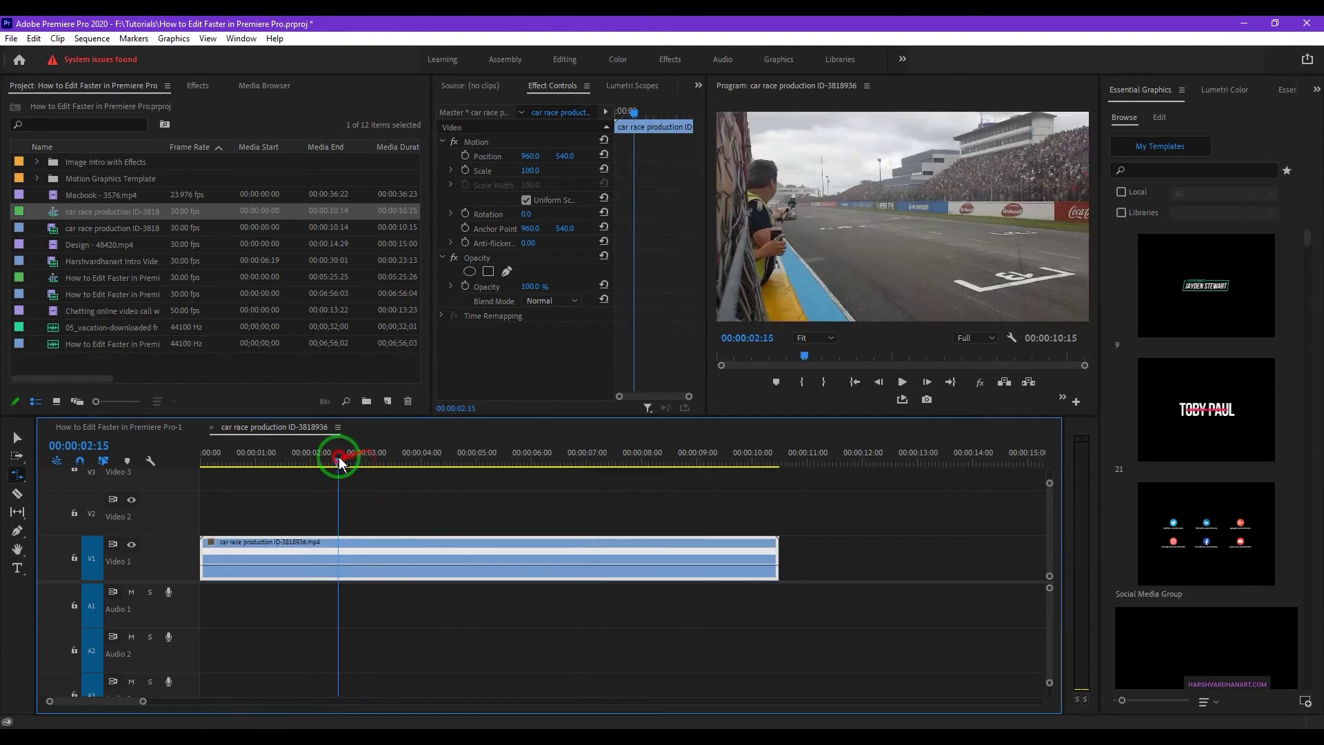
key("ctrl+k")
left_click_drag(342, 464, 518, 458)
key("ctrl+k")
Try to lengthen the middle segment with the Rate Stretch tool while the last segment directly follows it
left_click(494, 557)
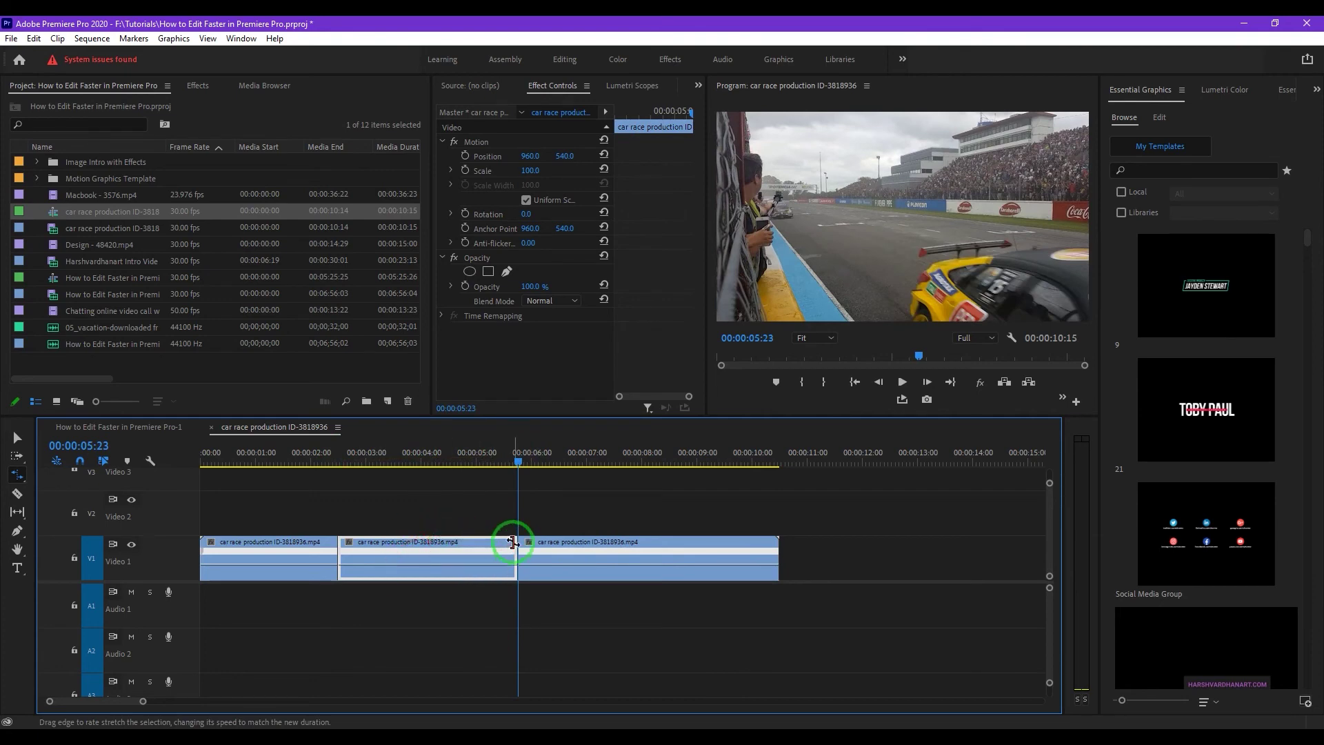
mouse_move(512, 543)
left_mouse_down()
mouse_move(362, 543)
mouse_move(495, 550)
left_mouse_up()
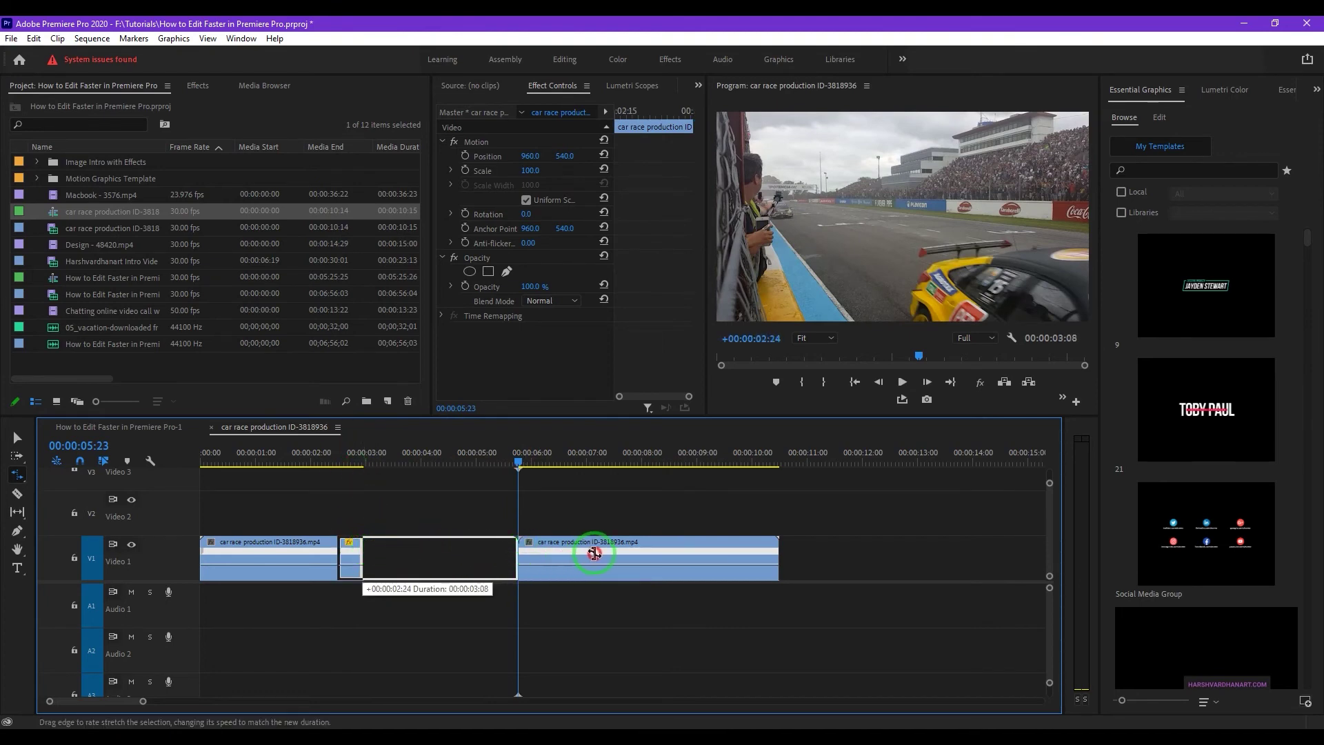
left_click_drag(595, 553, 595, 553)
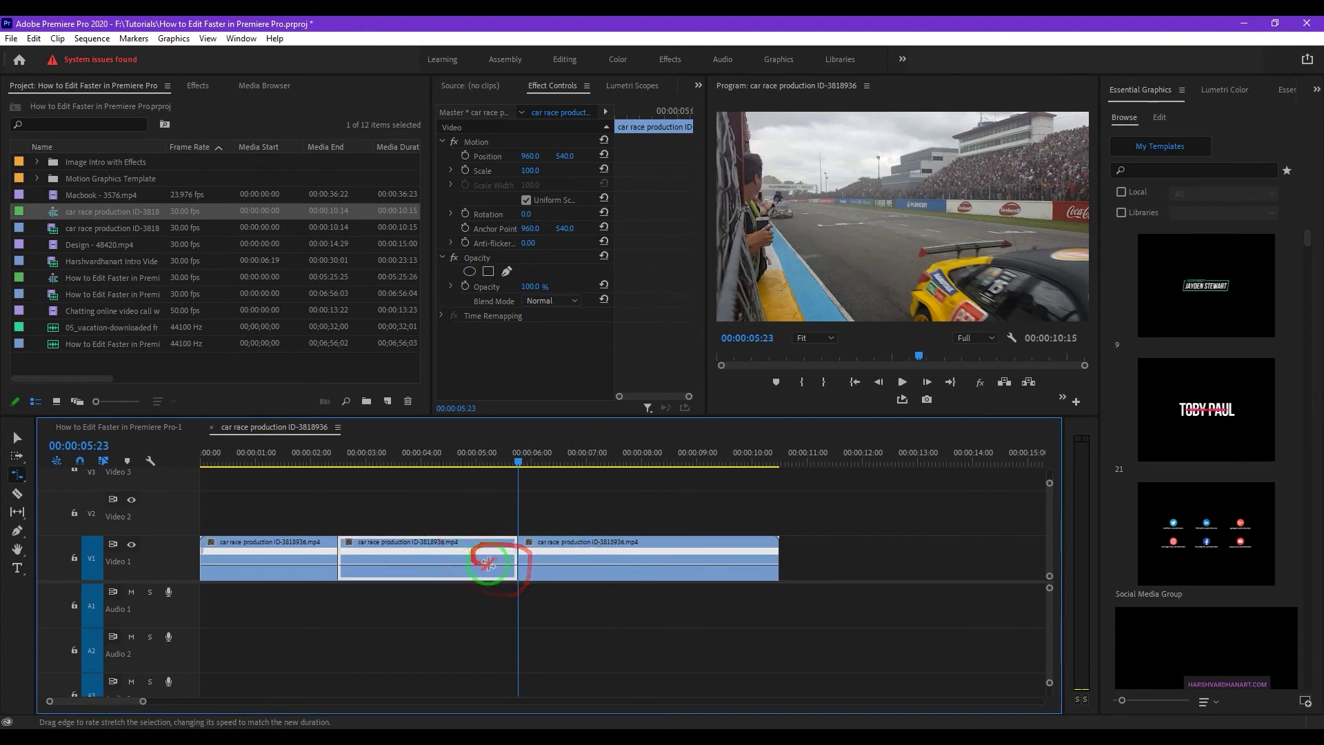
mouse_move(516, 544)
left_mouse_down()
mouse_move(748, 547)
mouse_move(507, 547)
left_mouse_up()
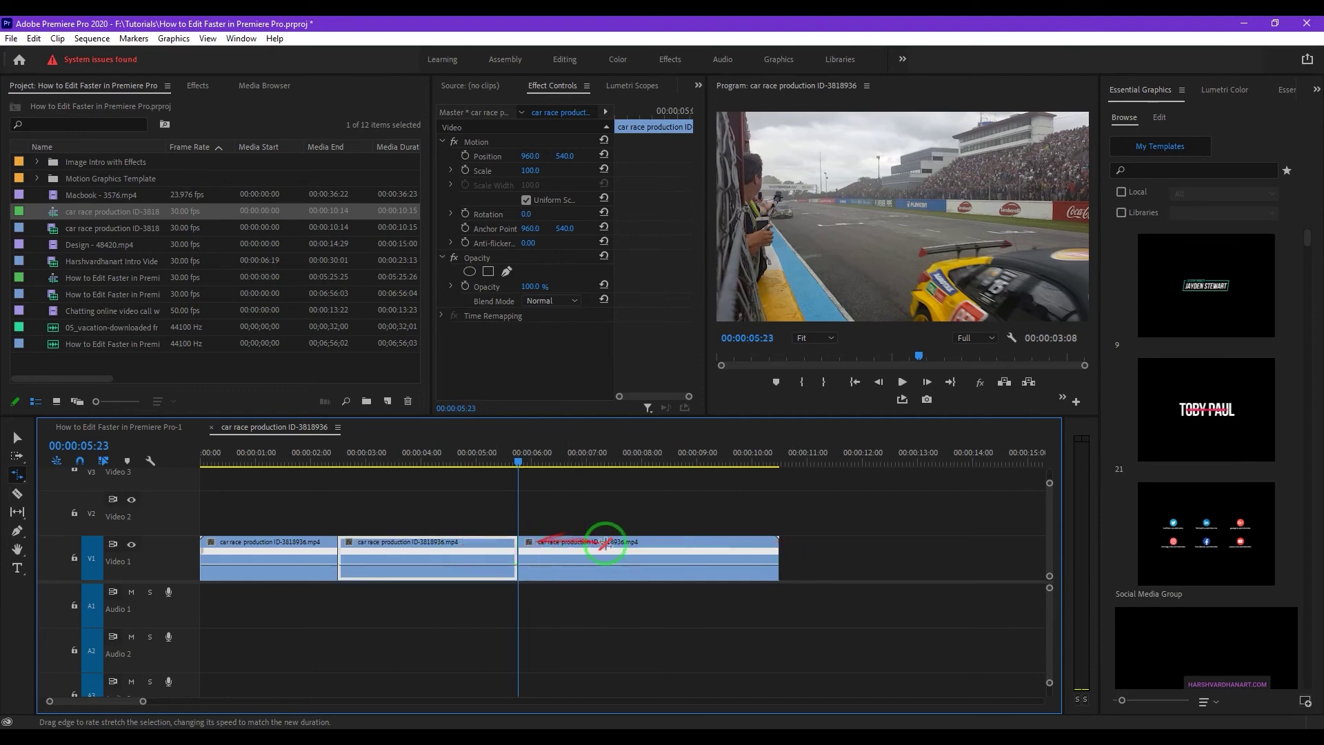
left_click(604, 543)
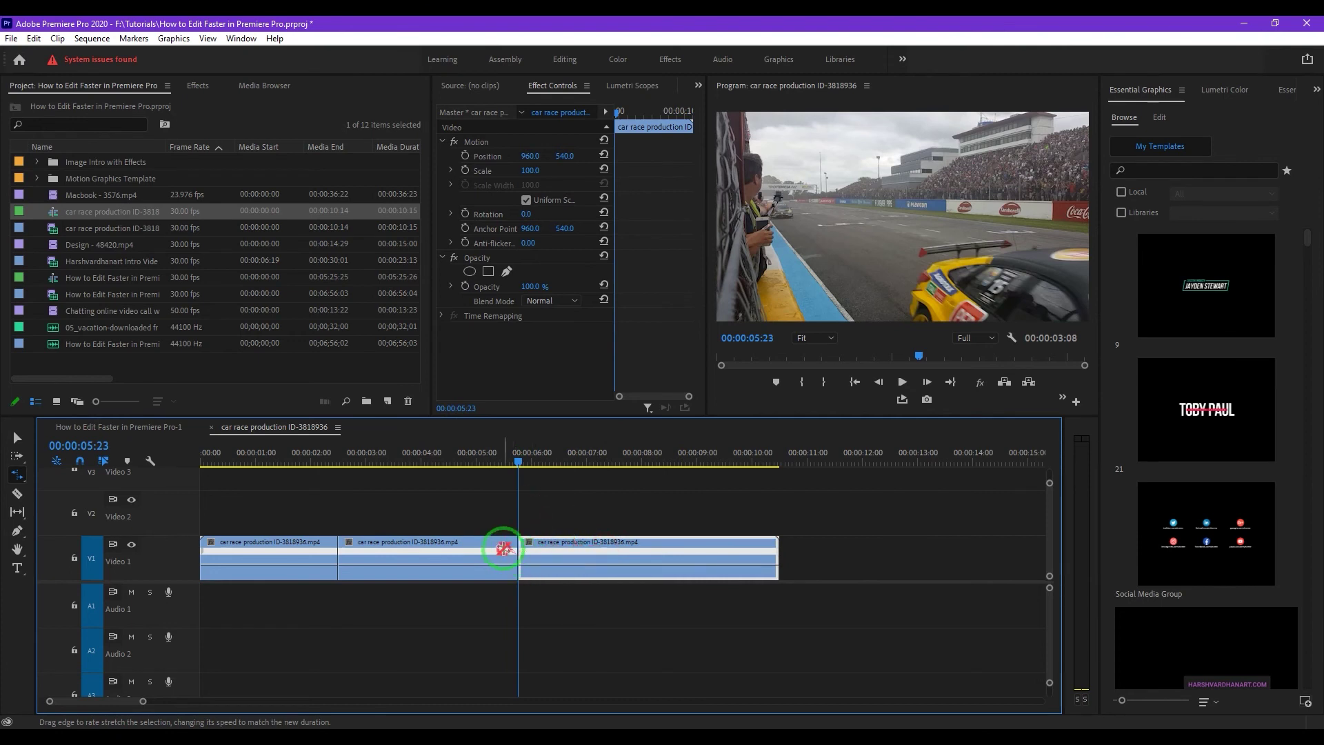
left_click(507, 546)
Move the last segment to start at 00:00:11:11 and rate-stretch the middle segment to fill the gap
left_click_drag(517, 541, 677, 557)
key("v")
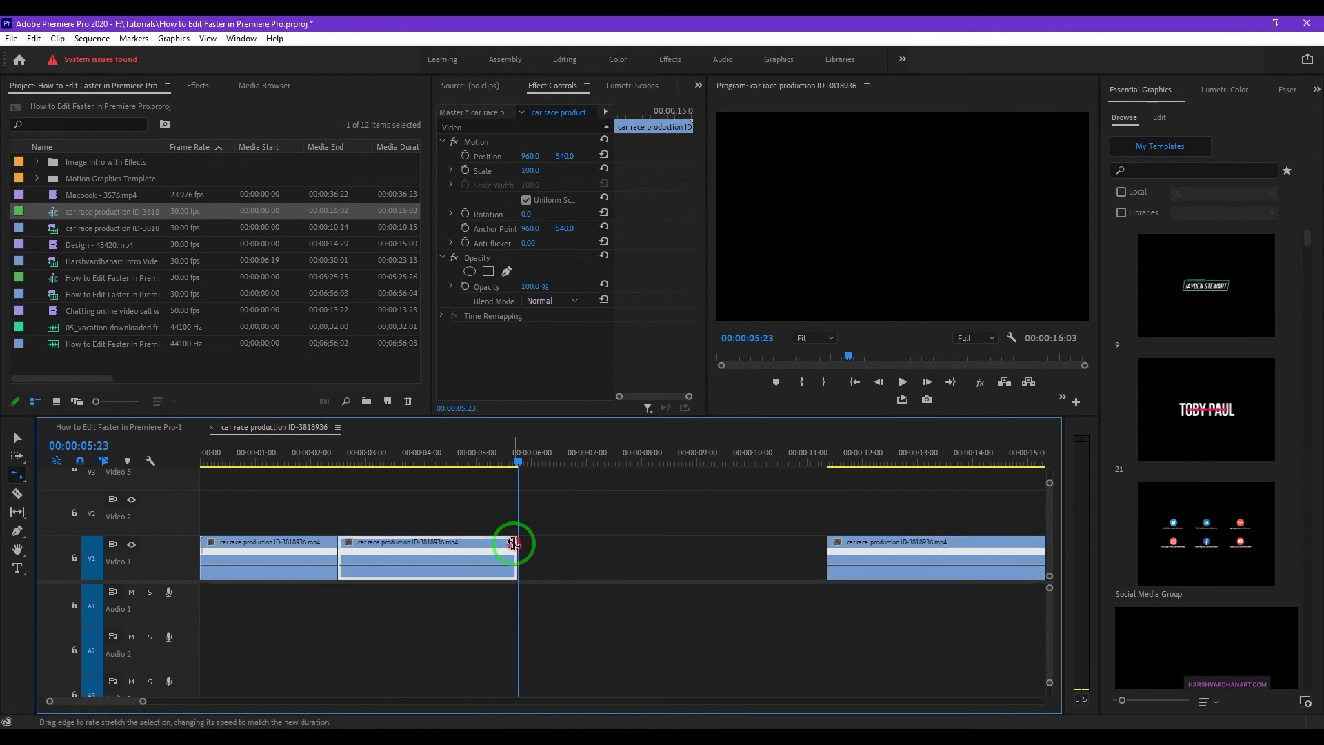
left_click_drag(508, 547, 824, 560)
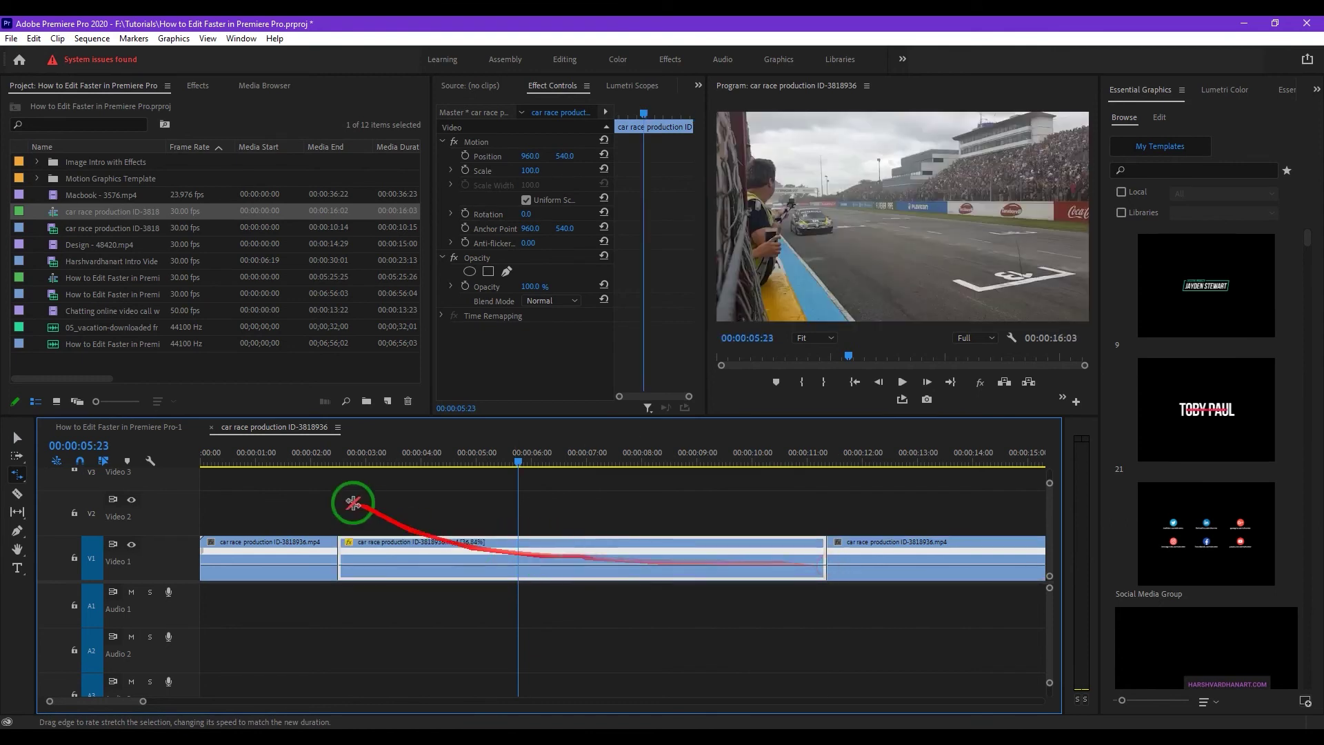
Play back the transitions into and out of the slowed middle segment
left_click(325, 459)
key("space")
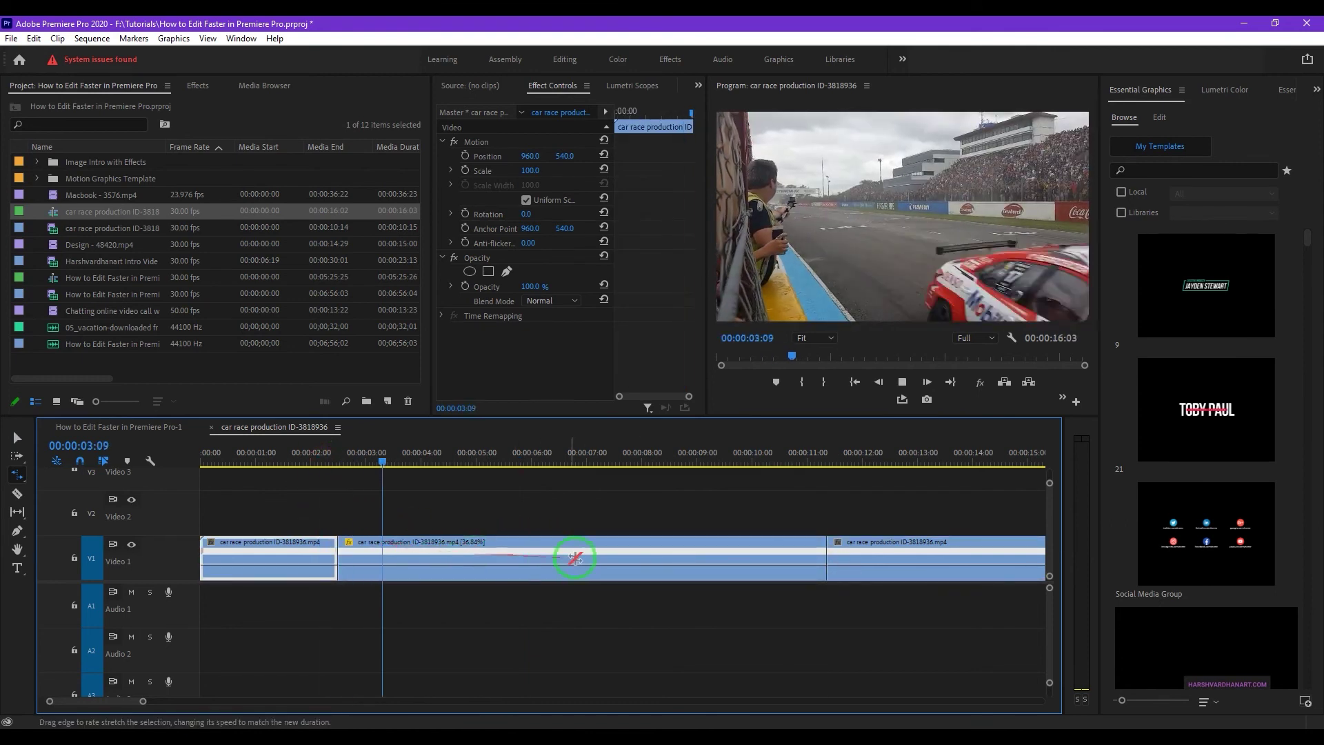
left_click(808, 466)
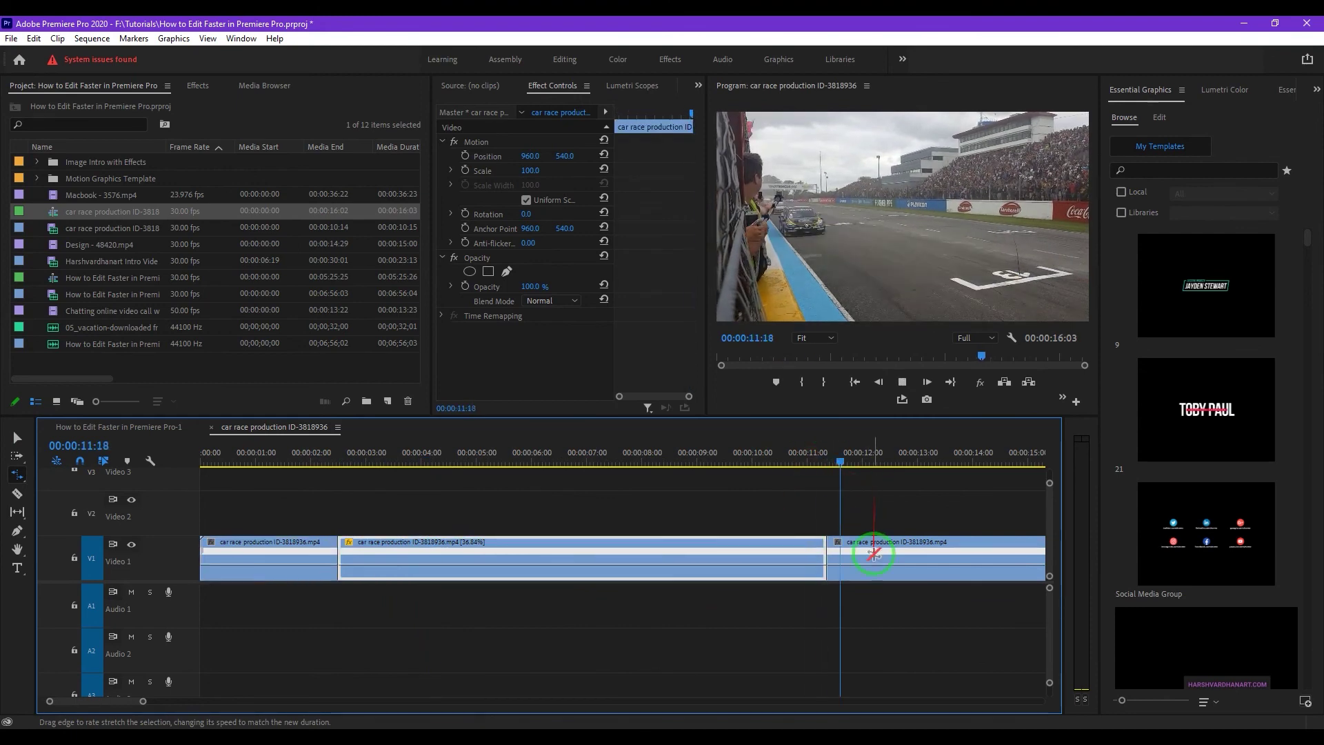
Open the Clip Speed / Duration settings for the last segment of the race clip
left_click(885, 555)
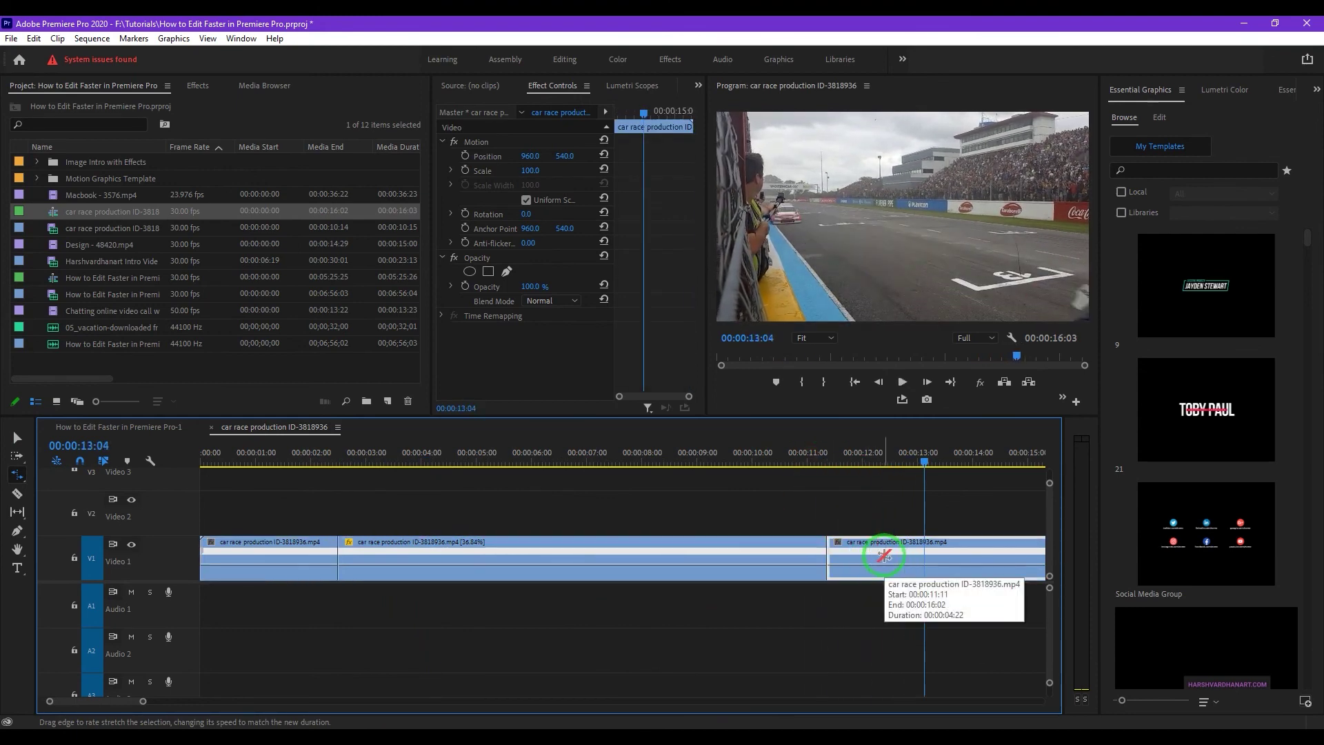
key("minus")
key("minus")
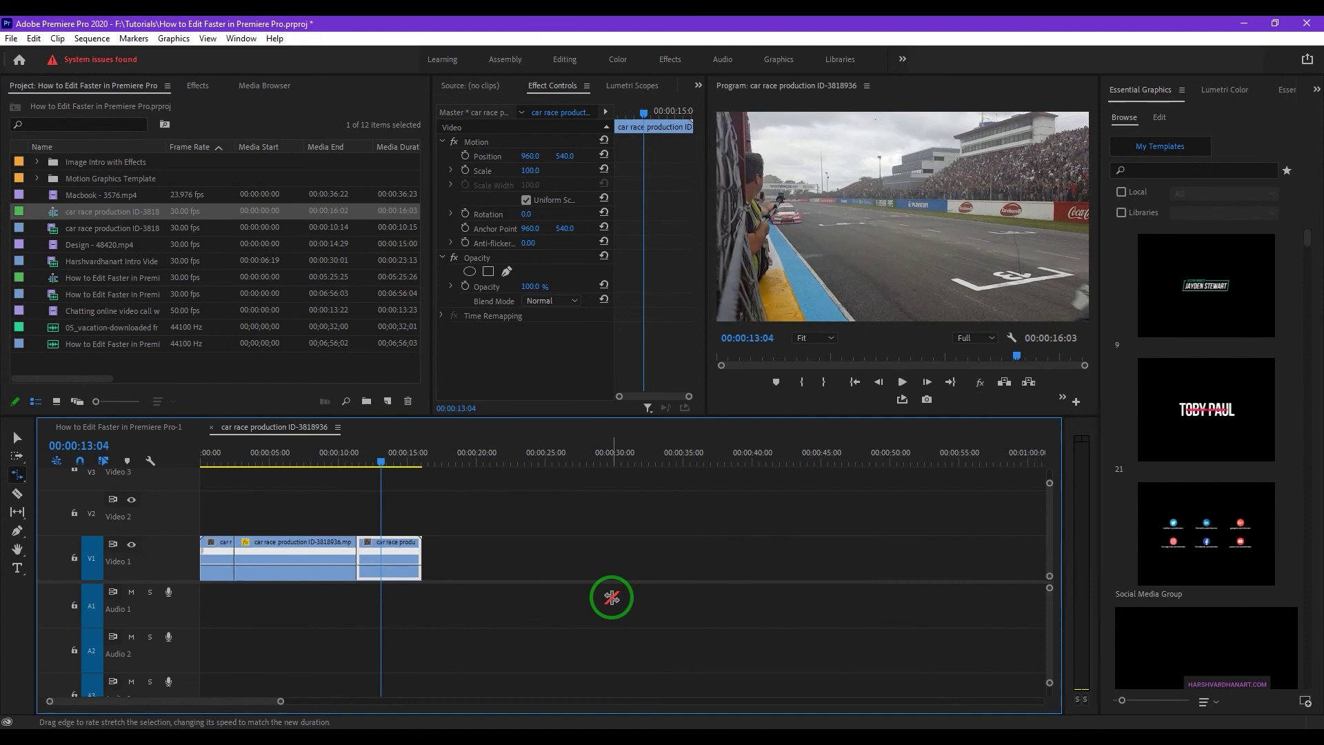
key("ctrl+s")
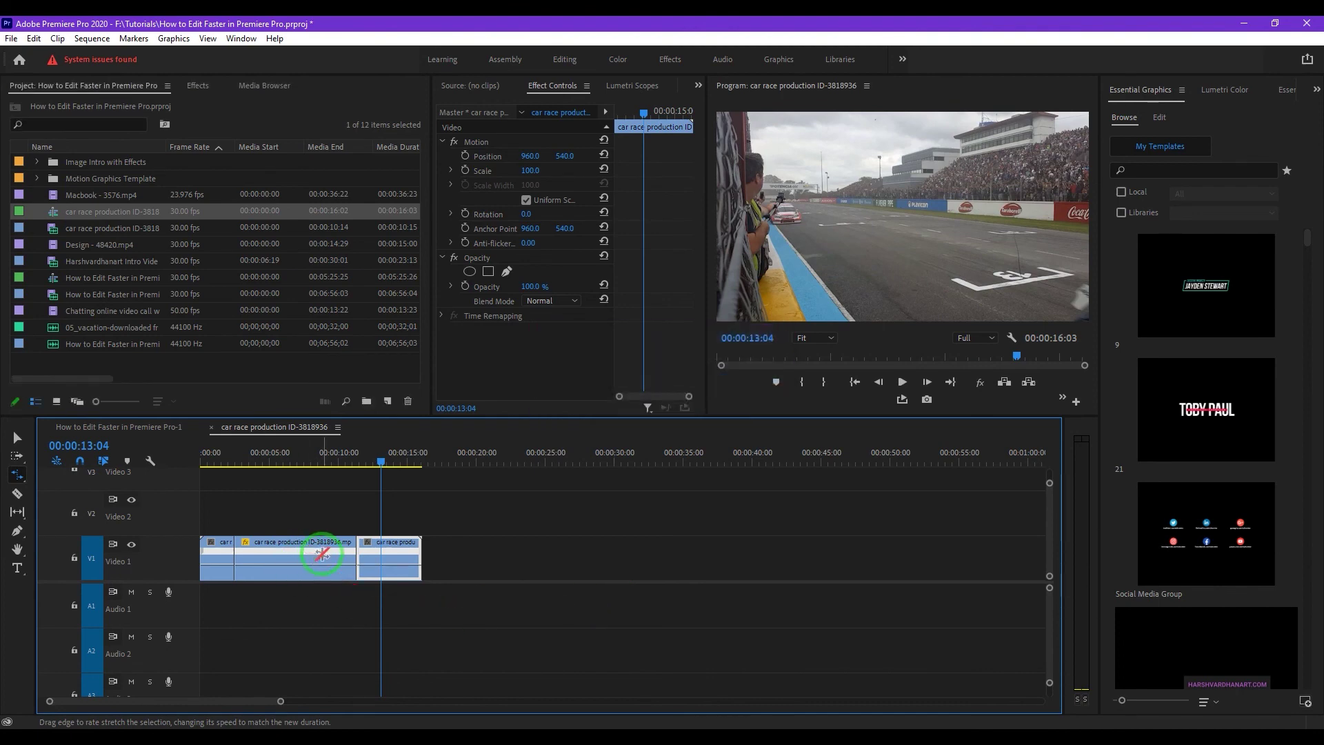
key("ctrl+r")
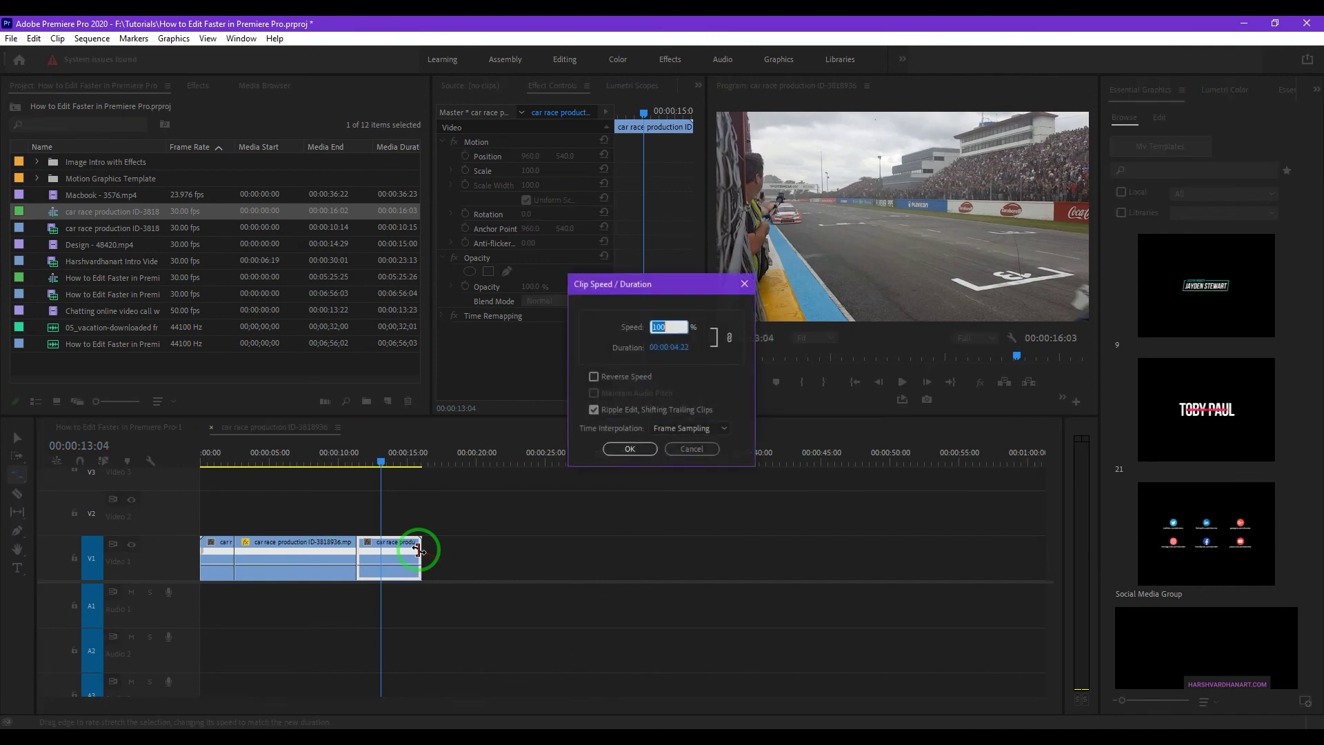